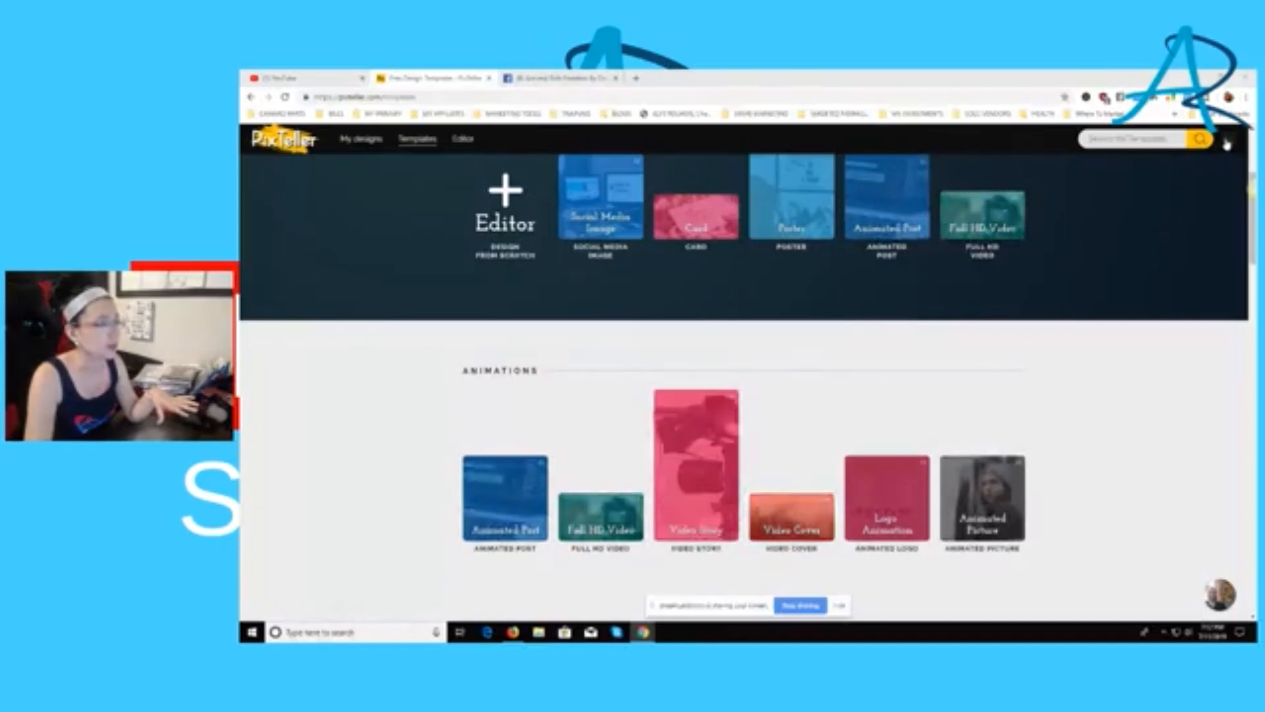
Look through the template categories, covering the animation formats and the full row of social media post formats
left_click(1066, 207)
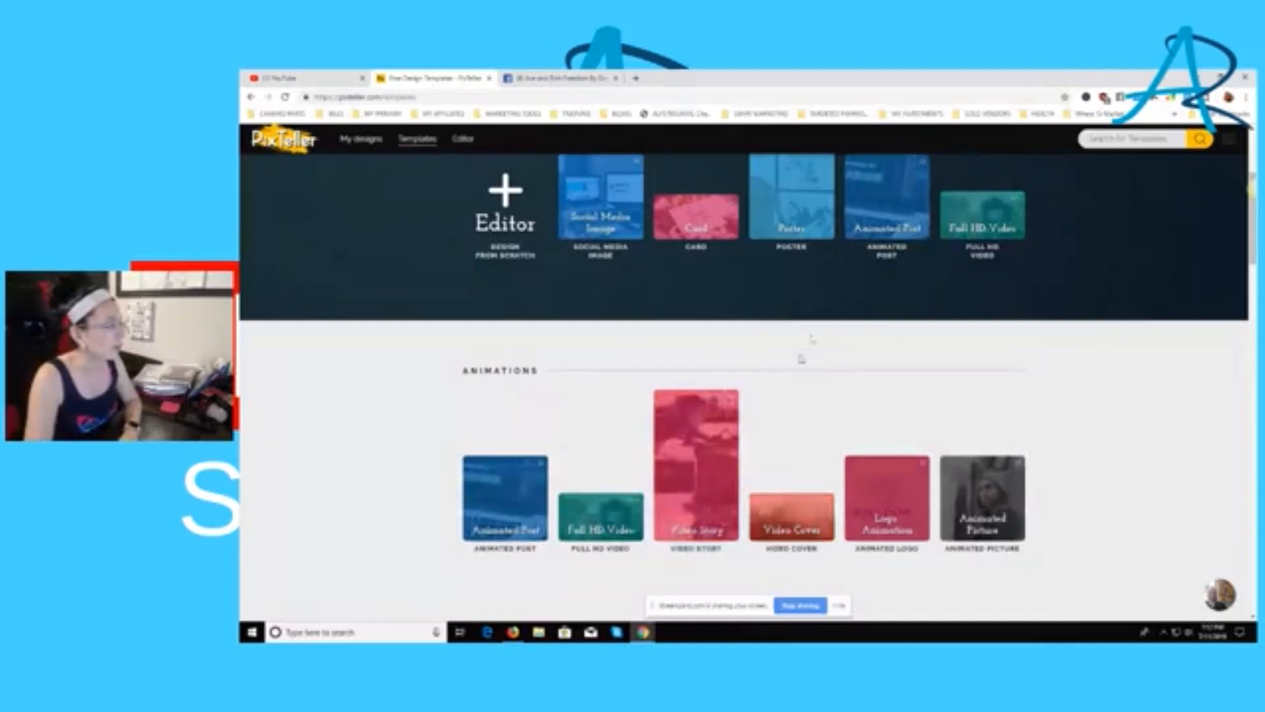
scroll(795, 375, "down", 2)
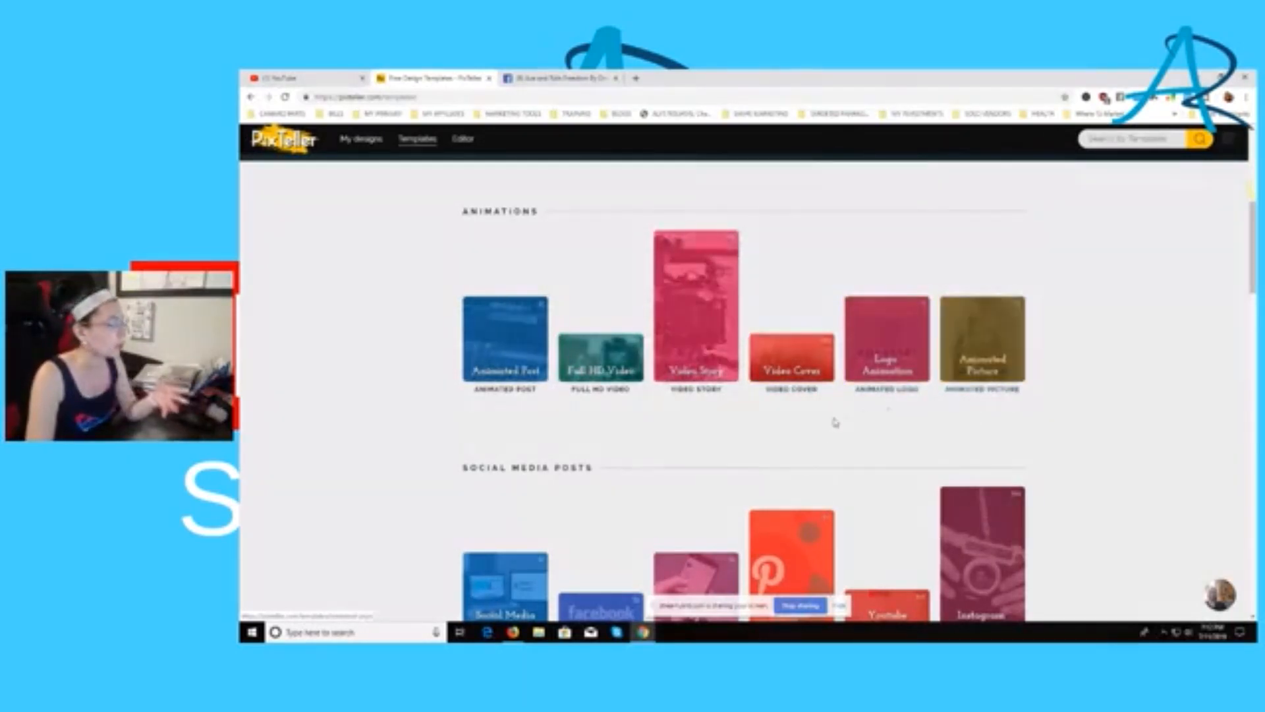
scroll(834, 426, "down", 2)
scroll(624, 394, "down", 1)
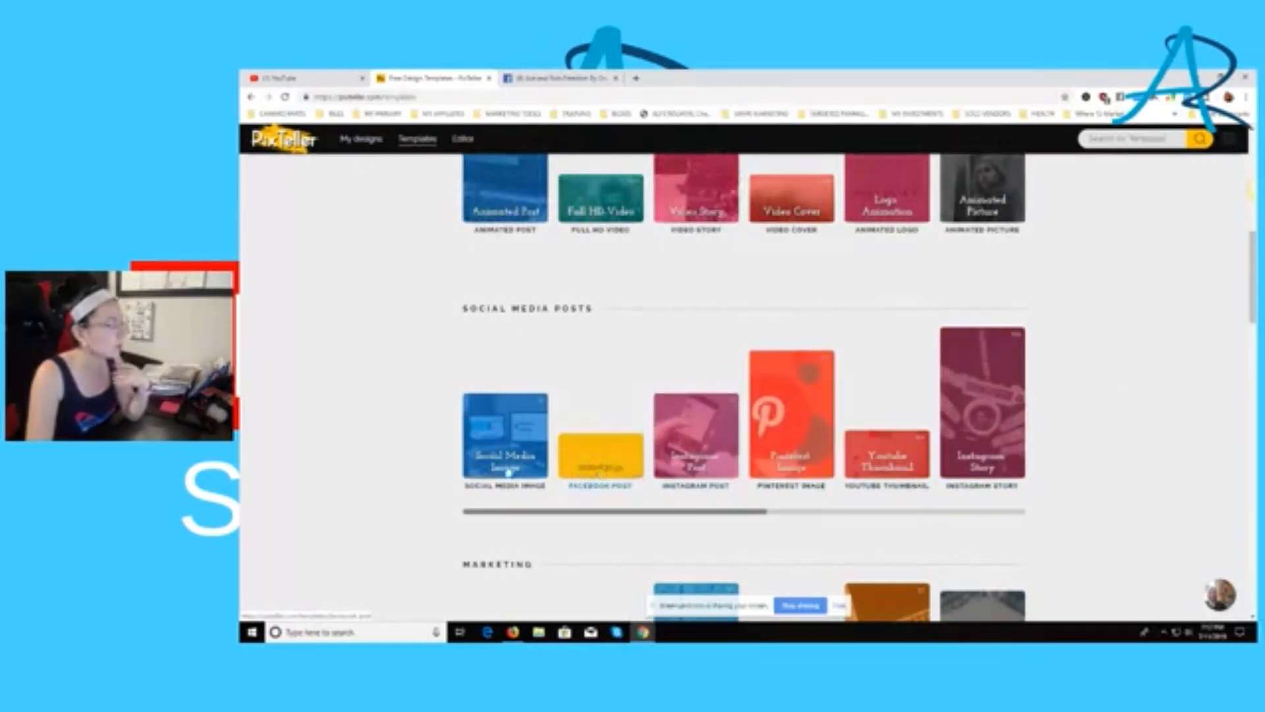
left_click_drag(758, 511, 1025, 513)
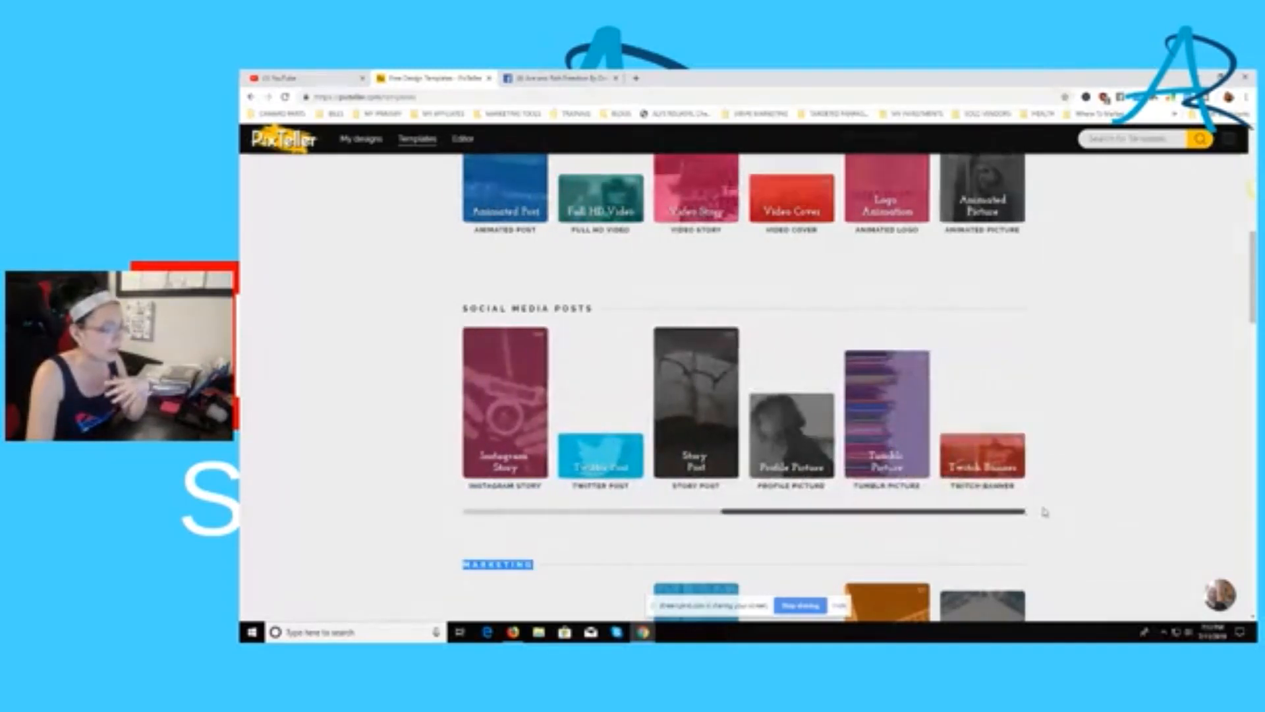
scroll(410, 390, "up", 2)
Find the orange "30 Day Video Challenge" thumbnail among the saved designs and load it into the editor for reuse
left_click(365, 140)
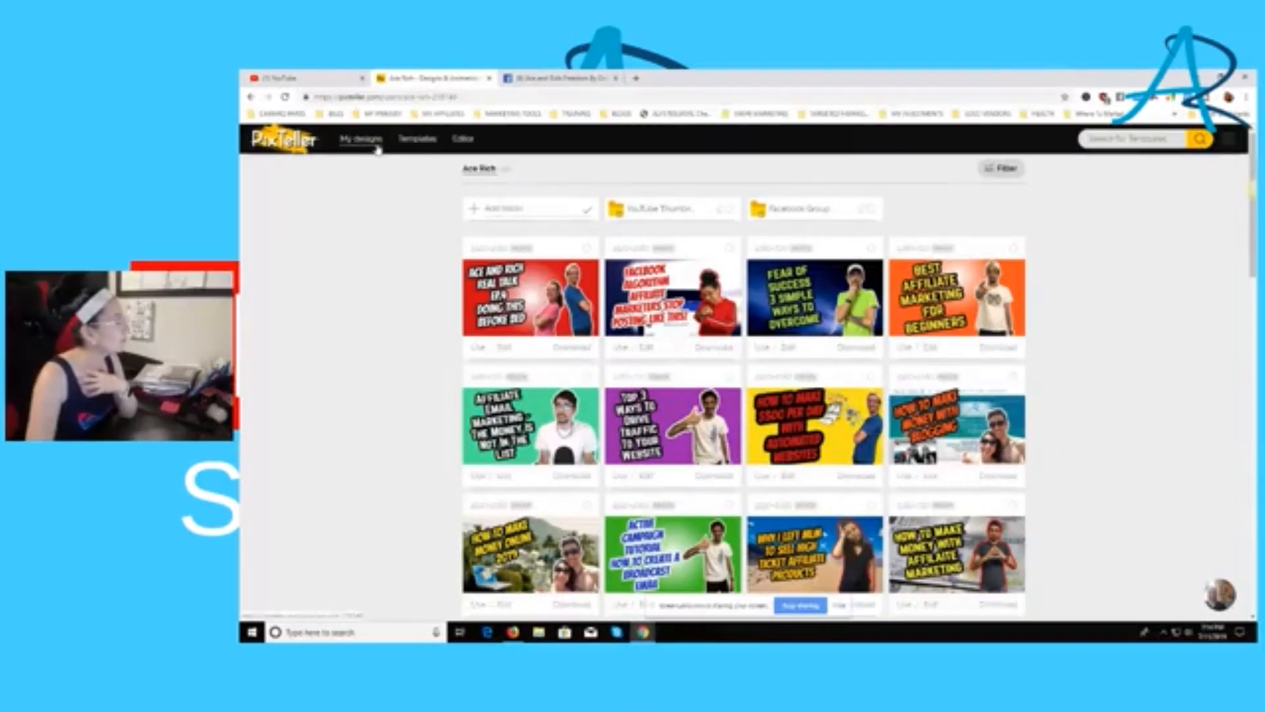
scroll(499, 325, "down", 1)
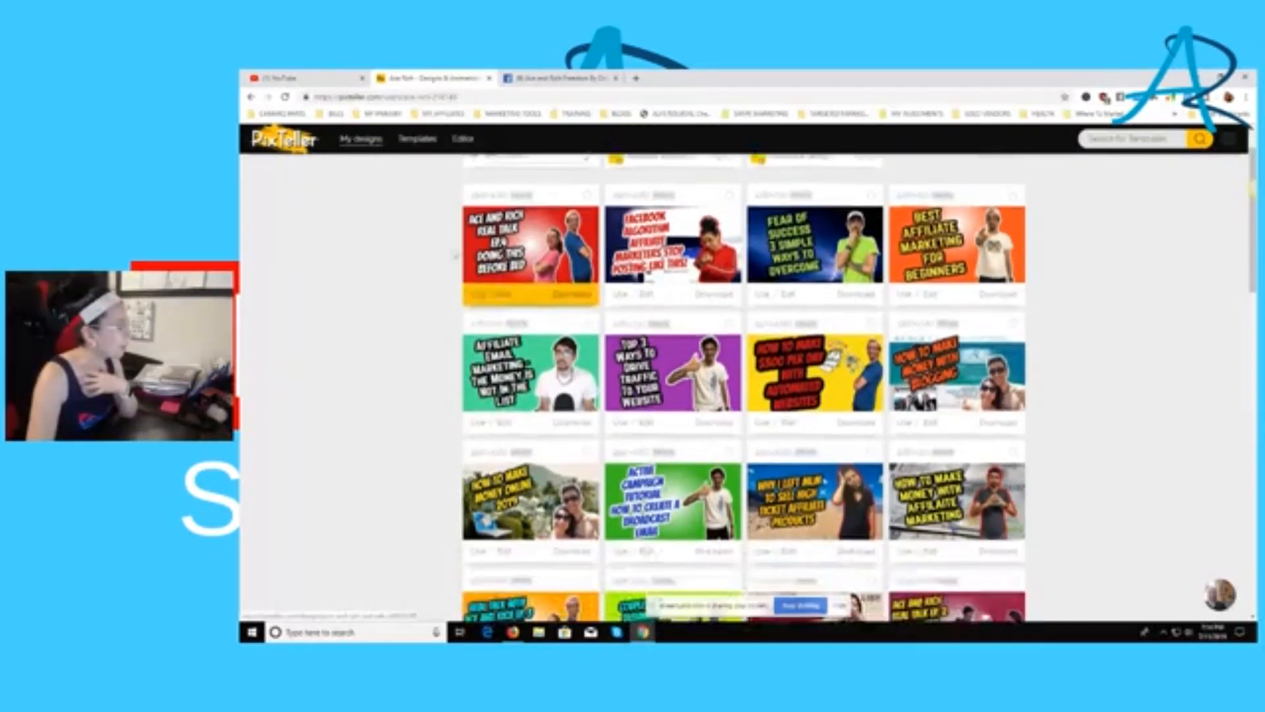
scroll(438, 228, "up", 1)
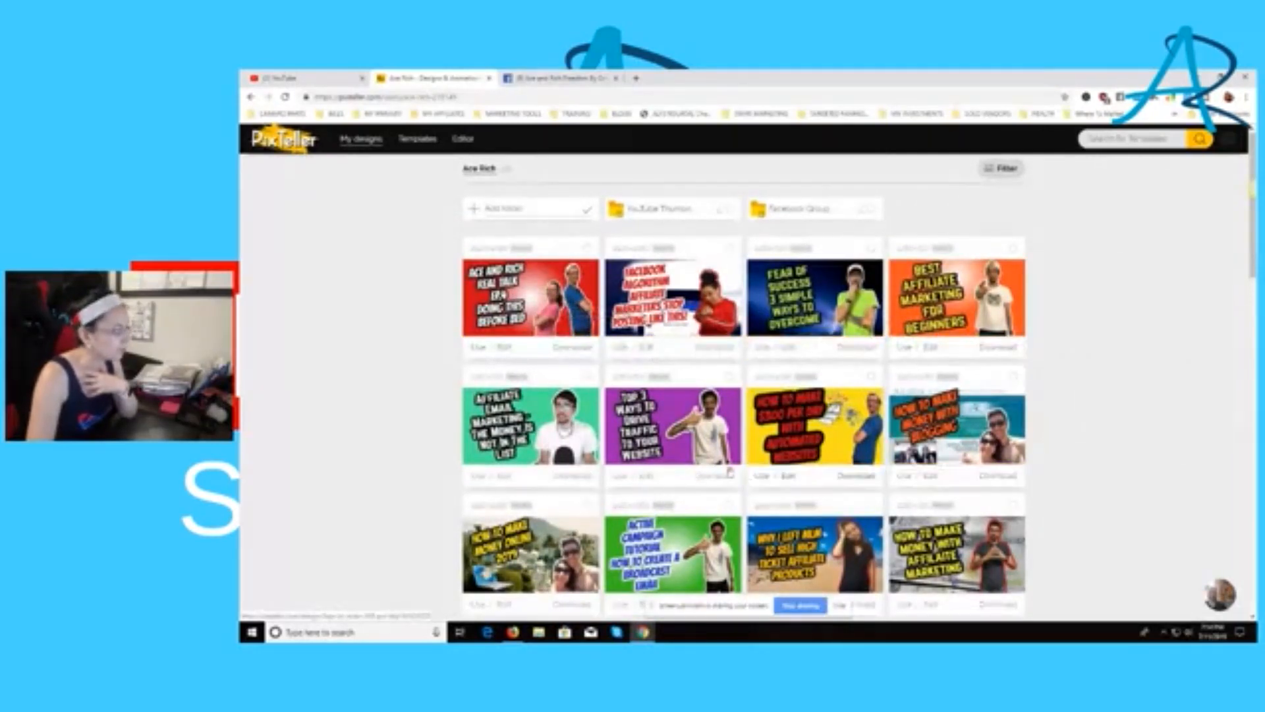
scroll(730, 472, "down", 4)
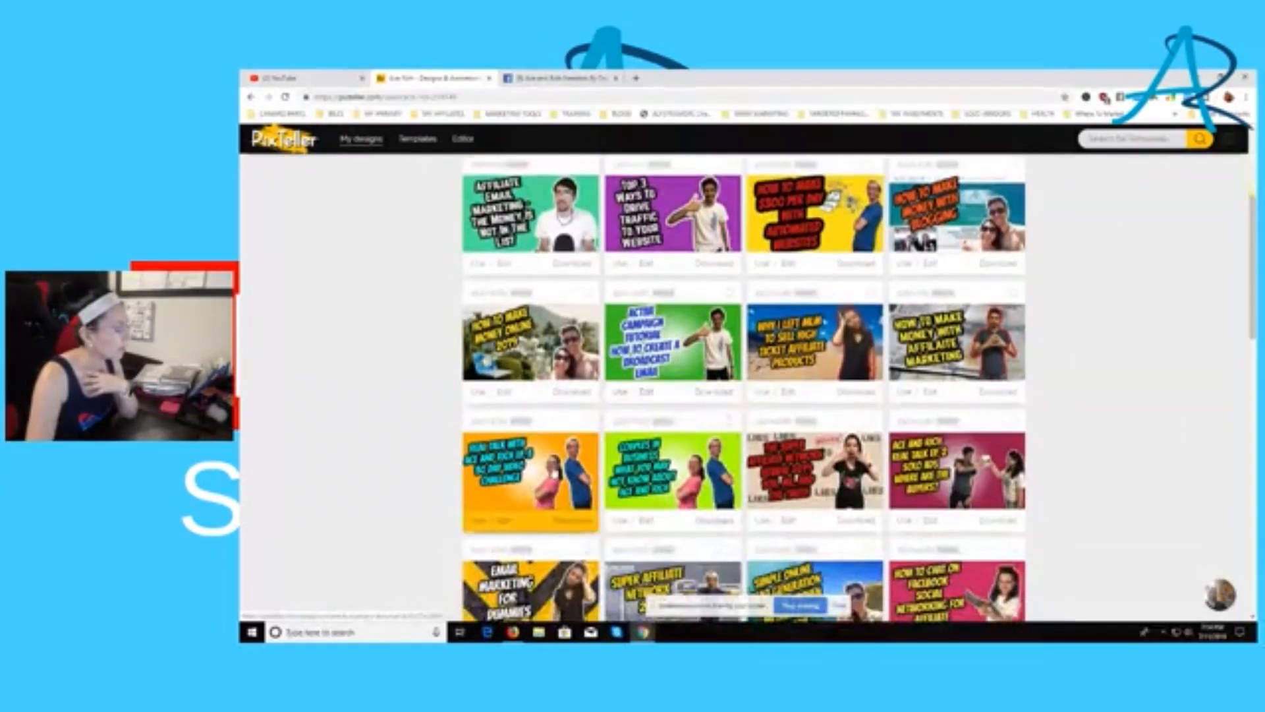
left_click(531, 471)
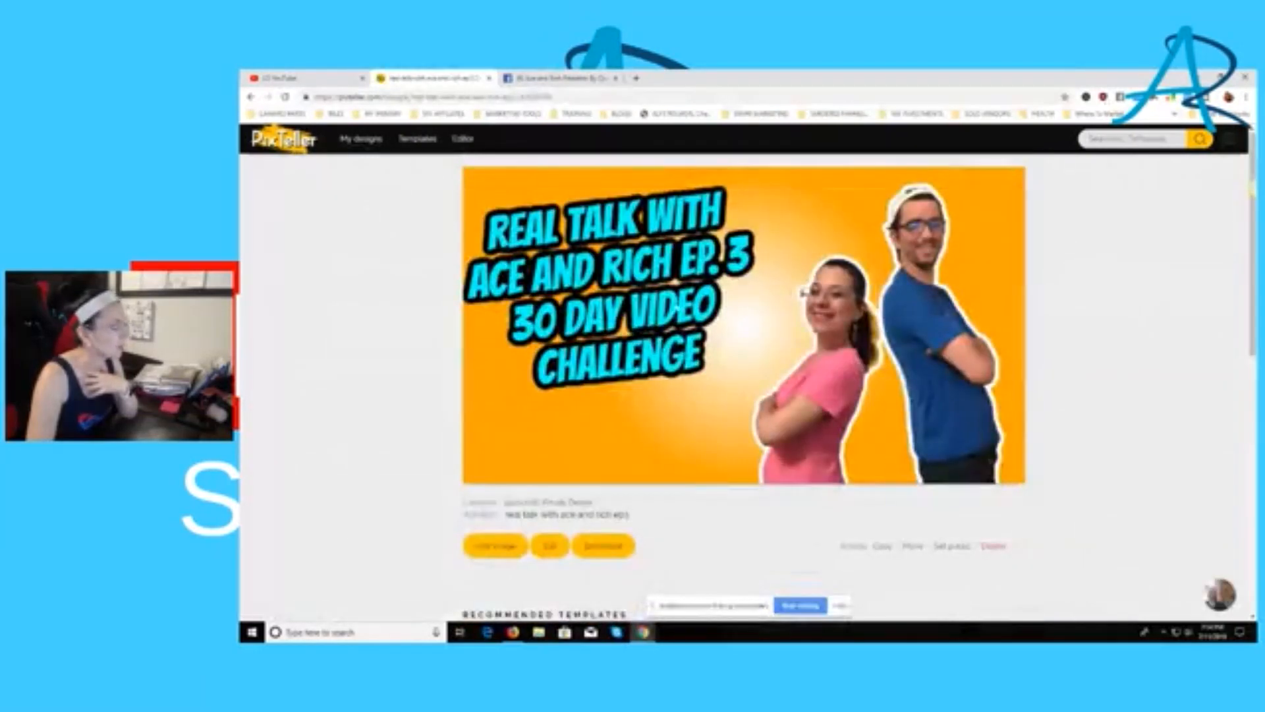
left_click(496, 546)
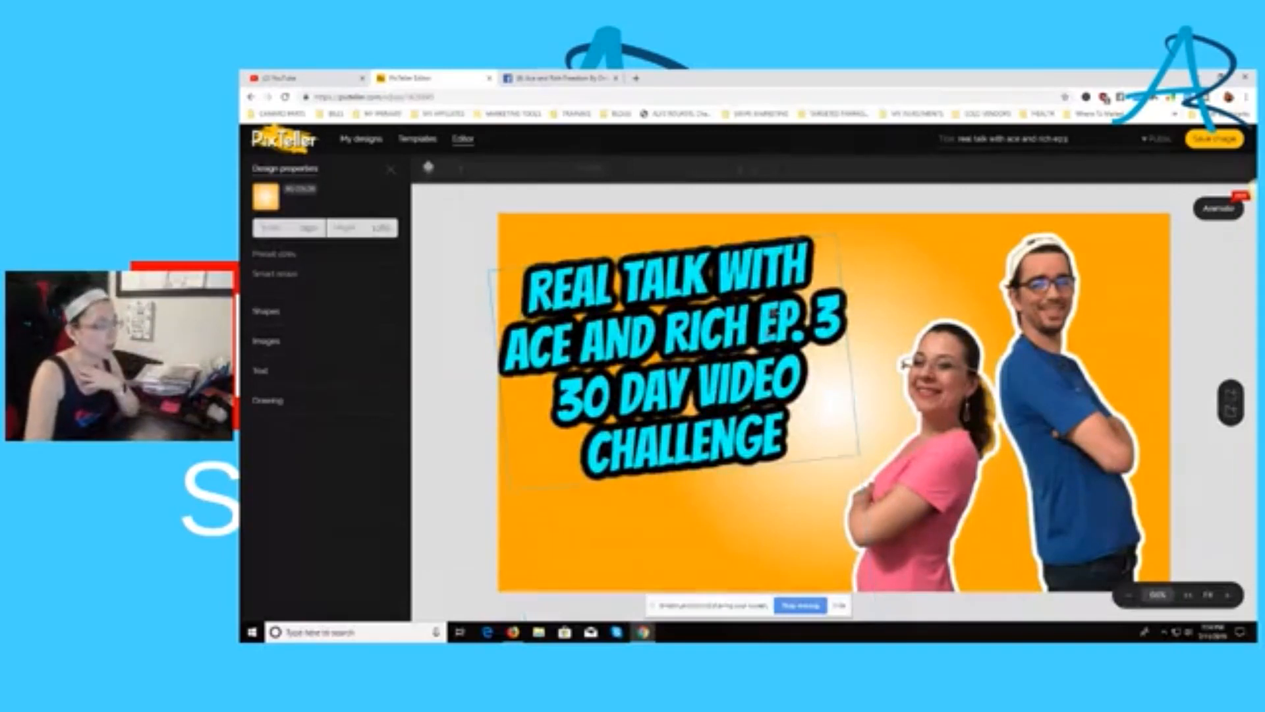
Reposition the woman's cutout higher in the thumbnail, beside the man
left_click(982, 400)
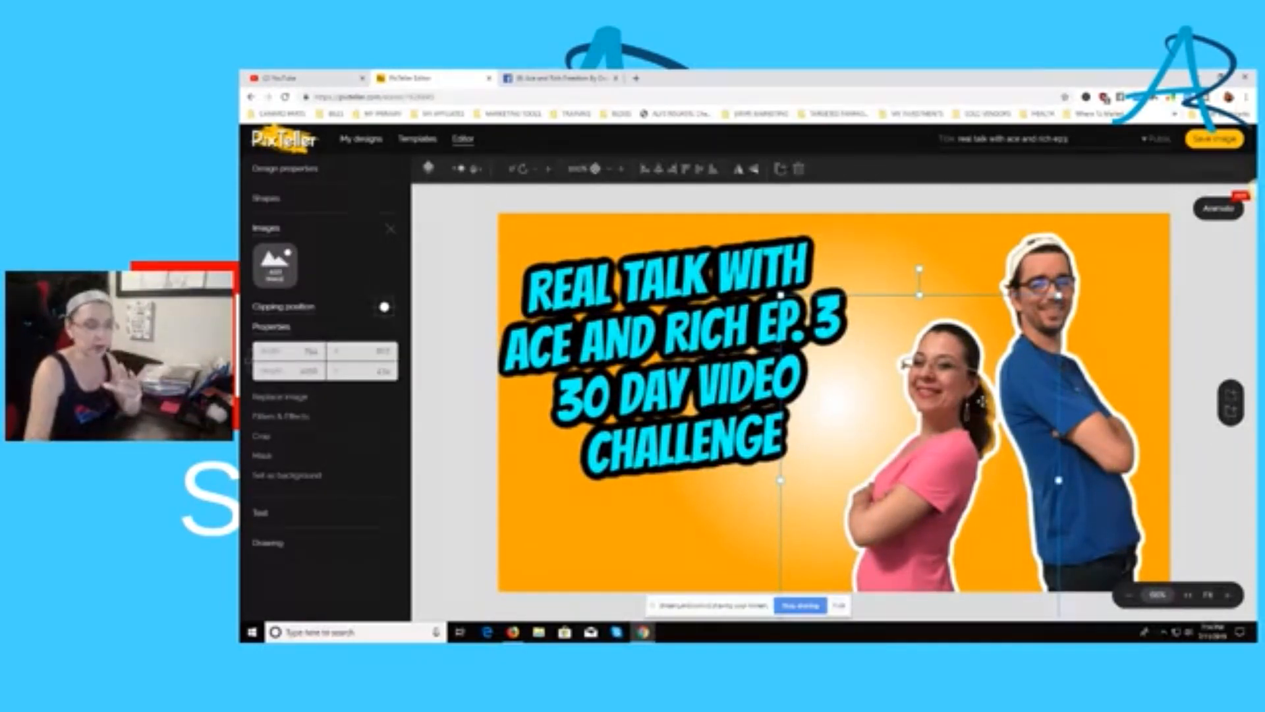
left_click_drag(982, 401, 920, 394)
left_click_drag(767, 339, 967, 366)
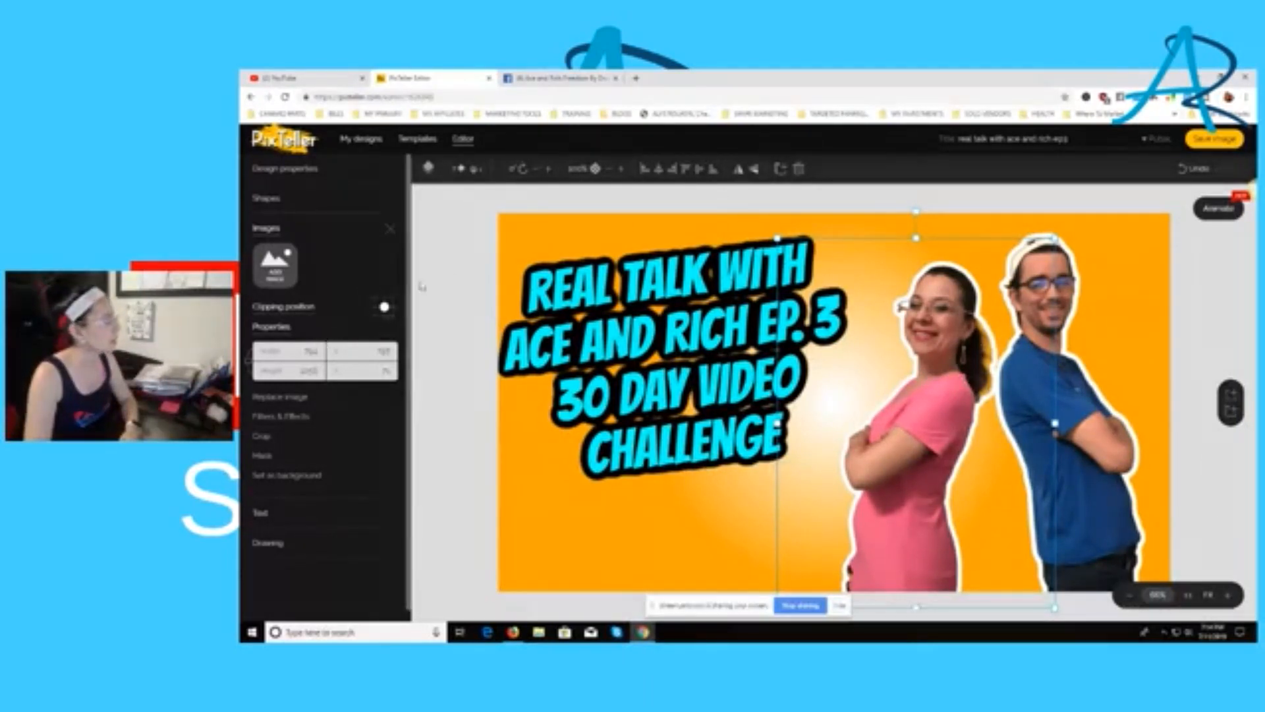
Delete the woman's cutout, the man's cutout and the title text, leaving only the orange gradient background
key("Delete")
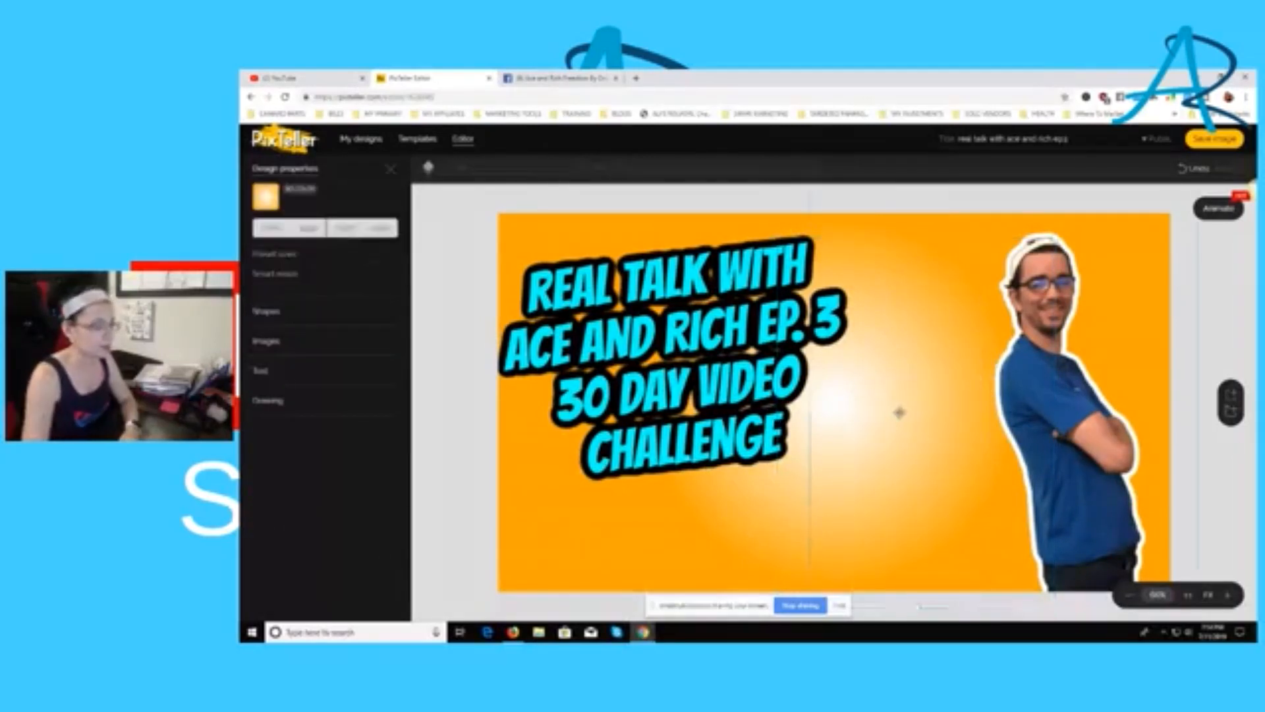
left_click(1084, 398)
key("Delete")
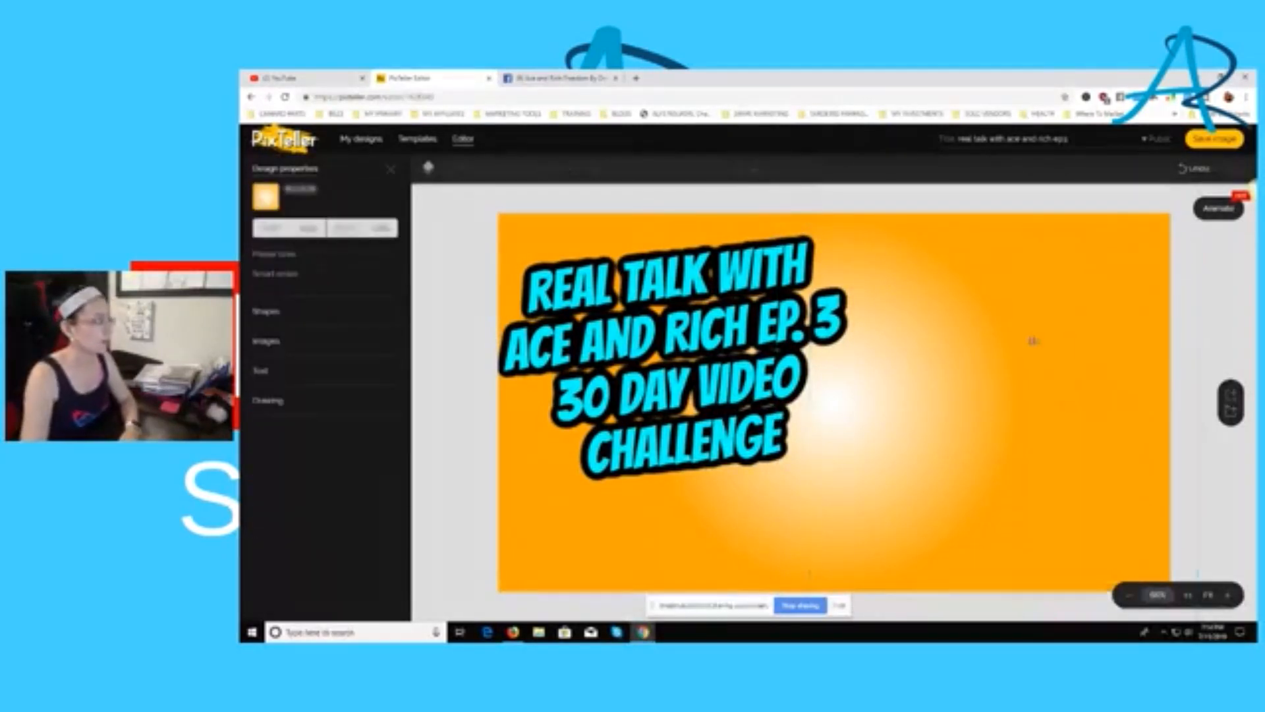
left_click(688, 365)
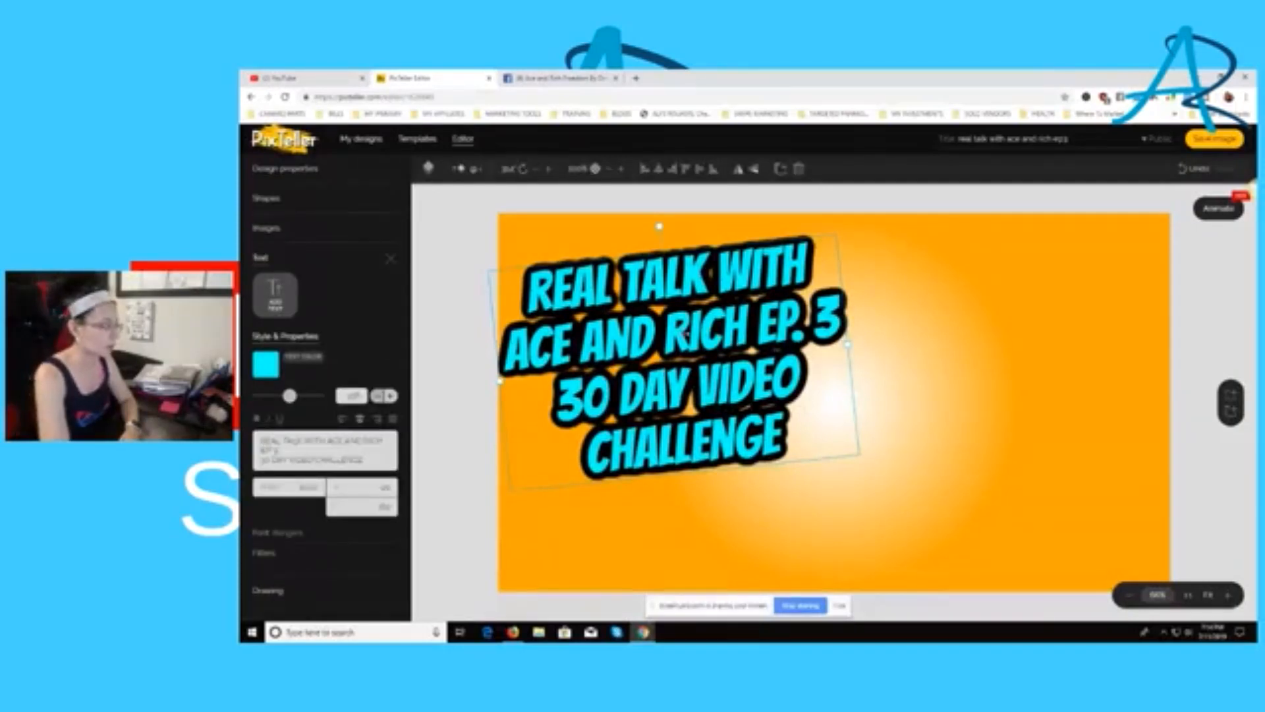
key("Delete")
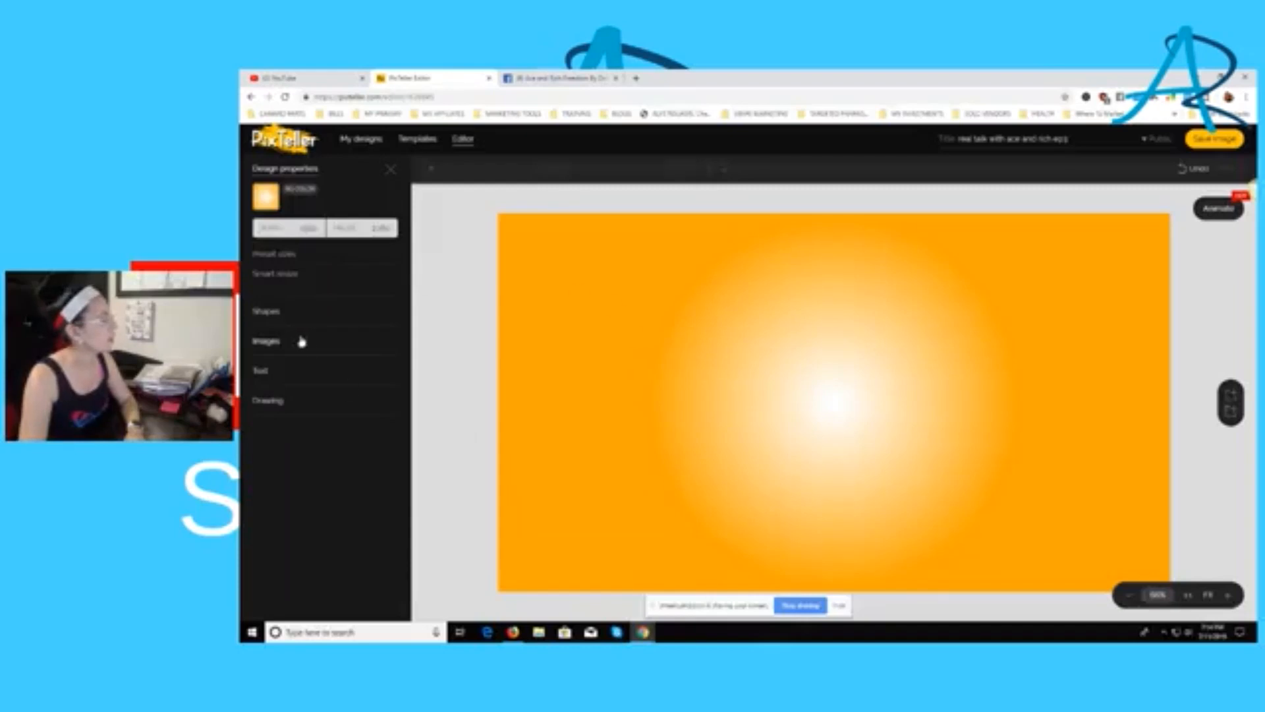
Upload the "ace team" photo to the editor, finding it in the Downloads folder with the search term "ace"
left_click(275, 344)
left_click(280, 270)
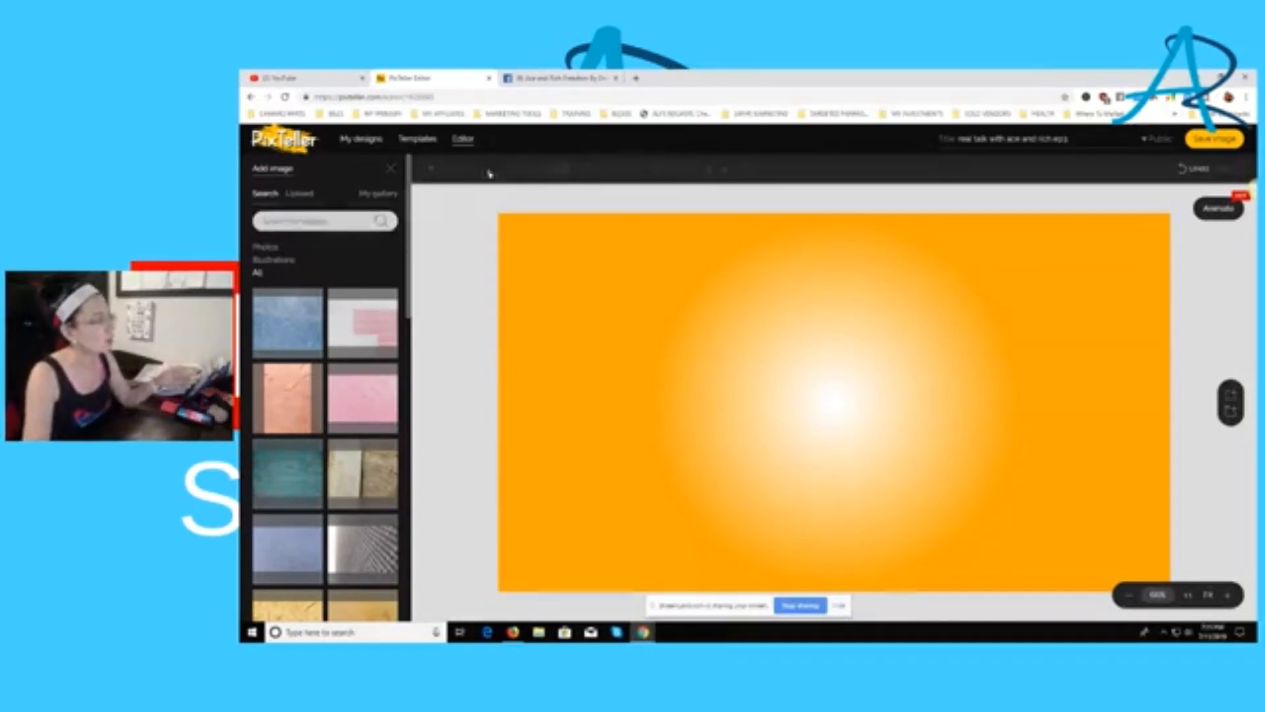
left_click(300, 194)
left_click(301, 224)
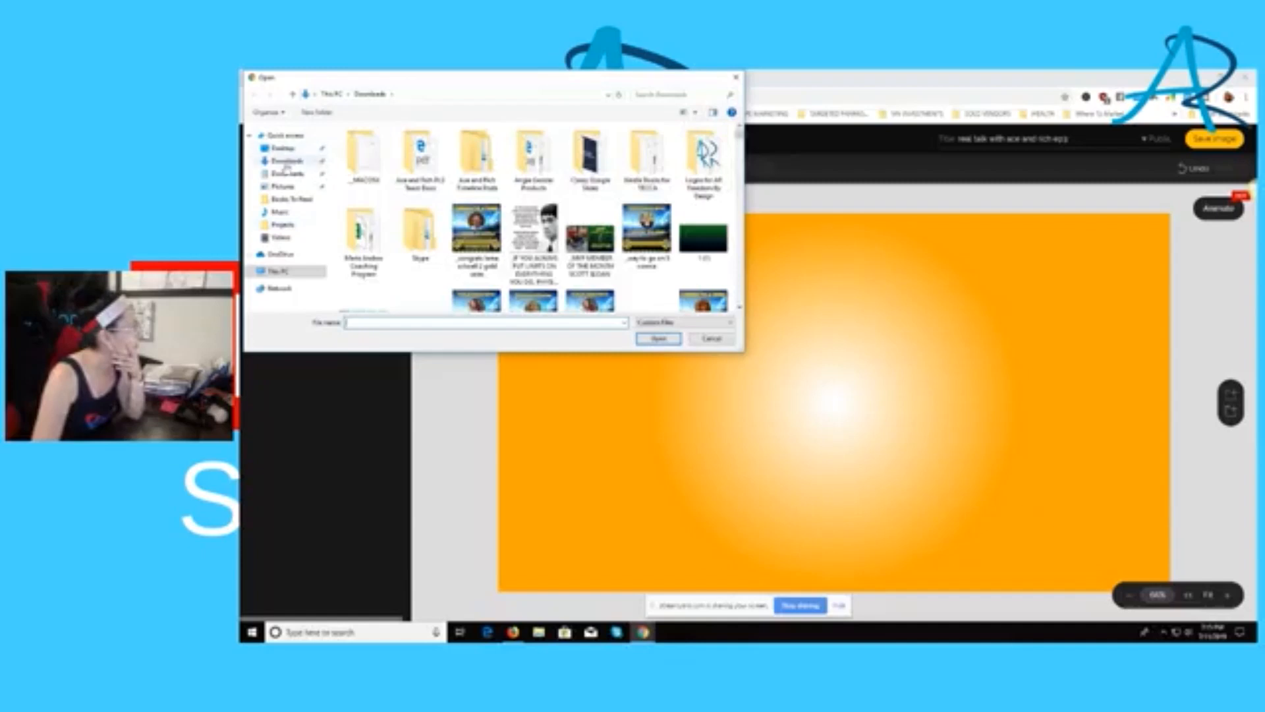
left_click(283, 187)
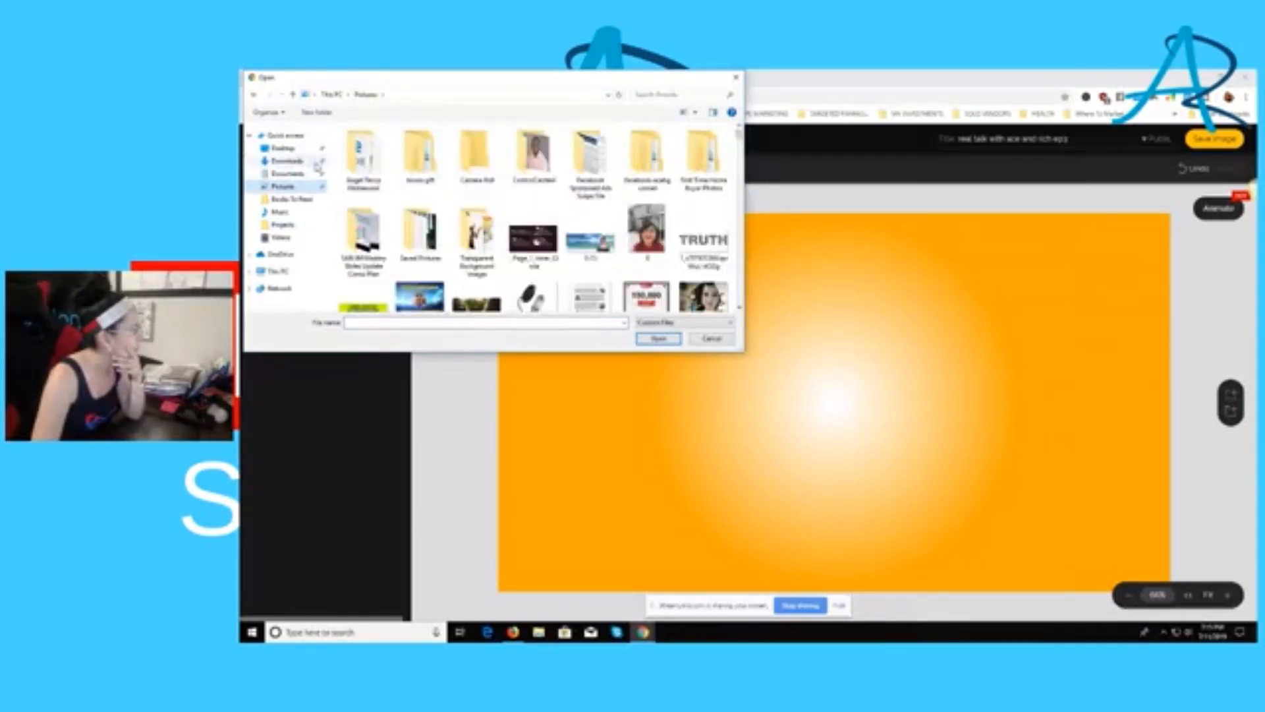
left_click(287, 161)
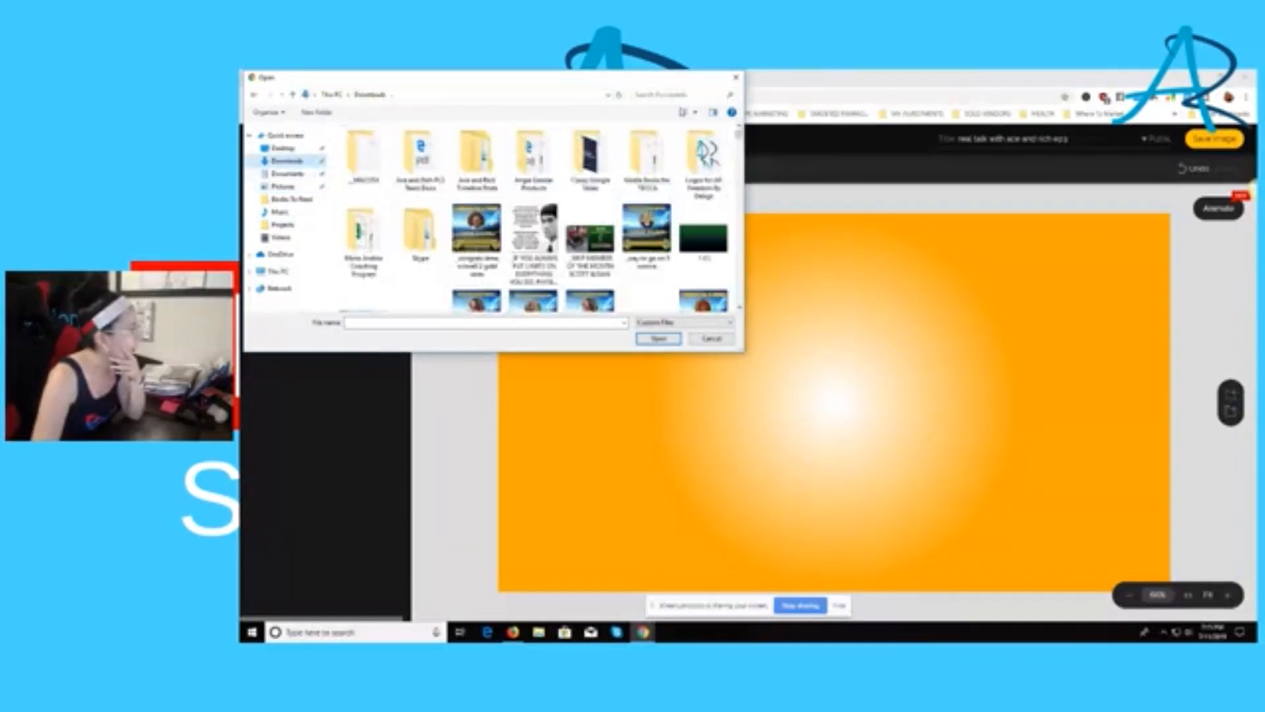
left_click(673, 94)
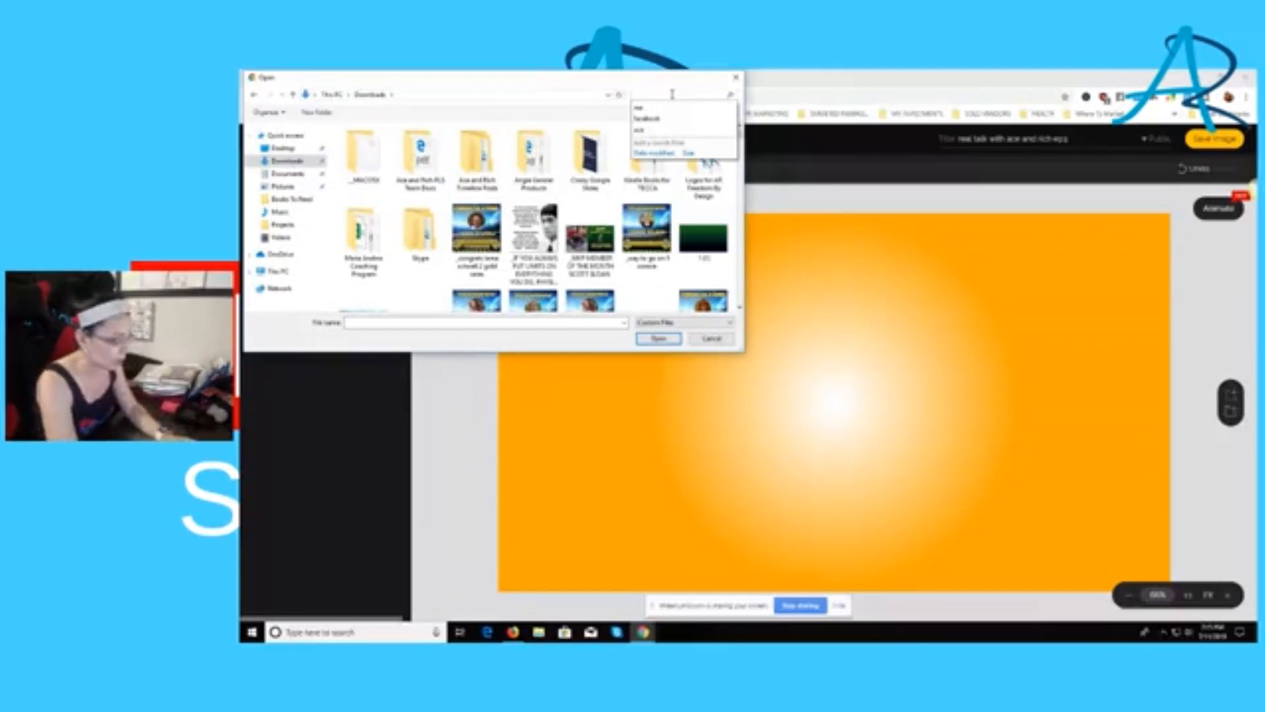
type("ace")
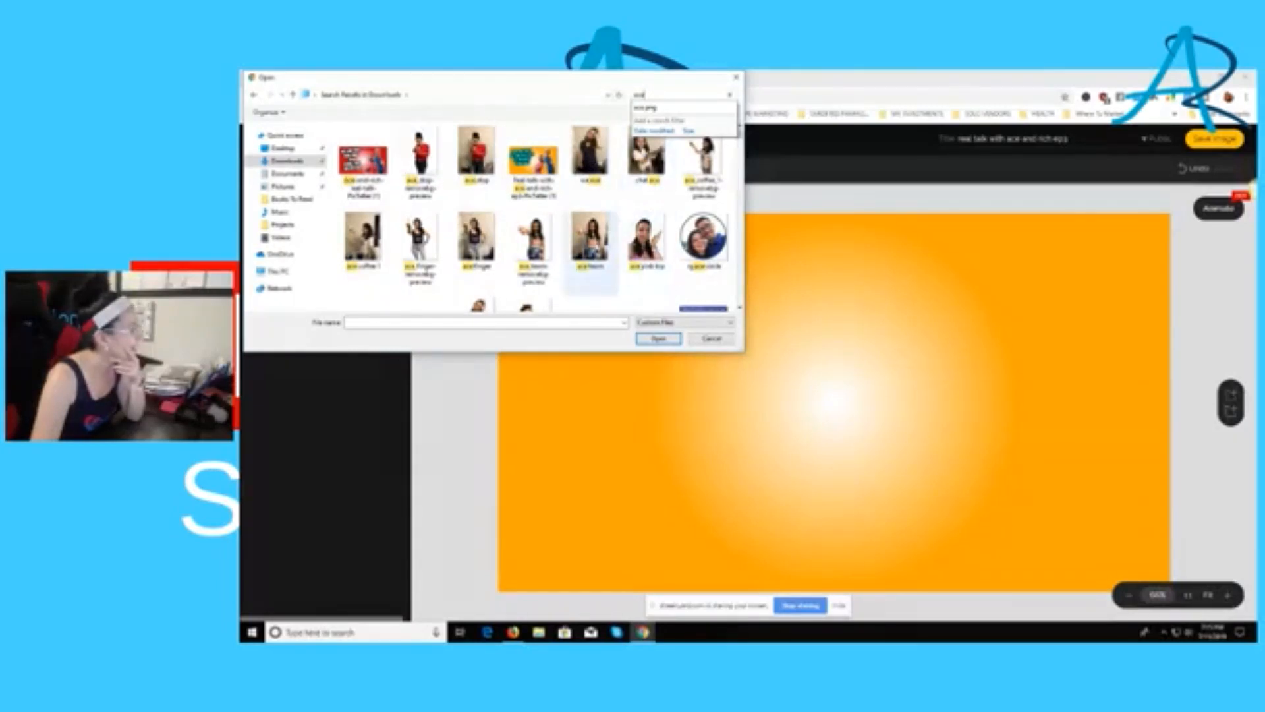
left_click(590, 244)
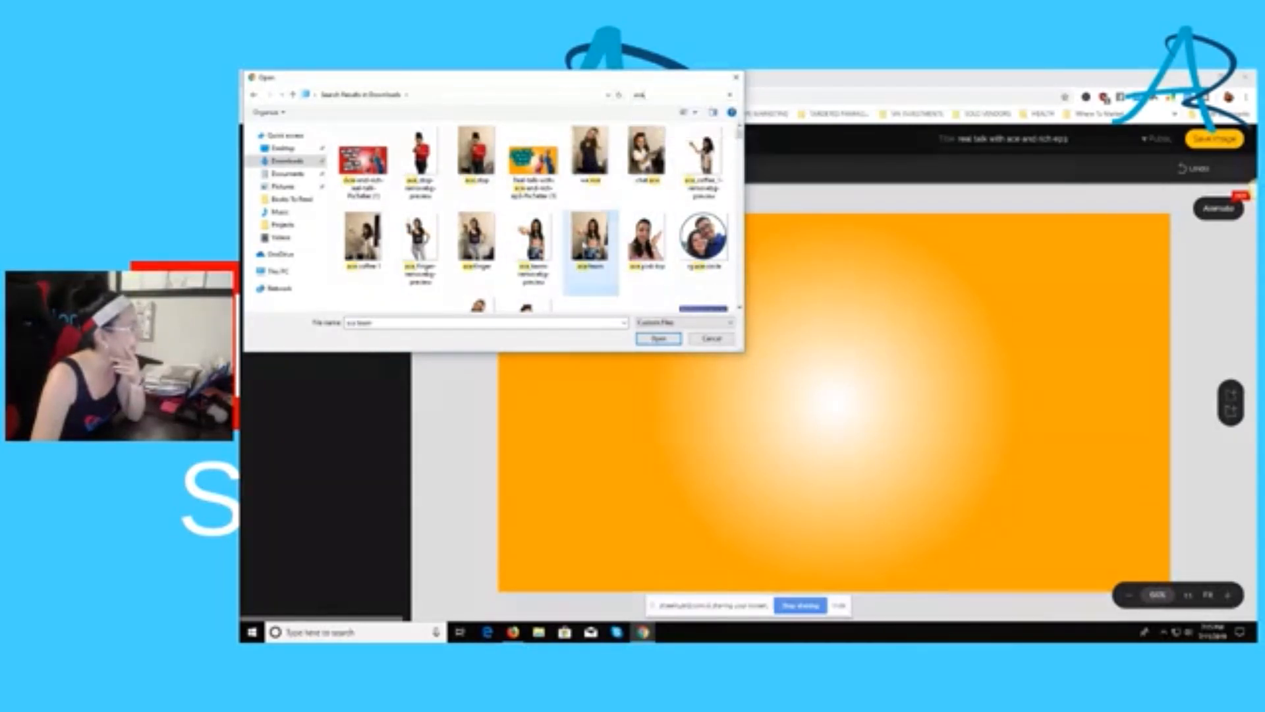
left_click(653, 342)
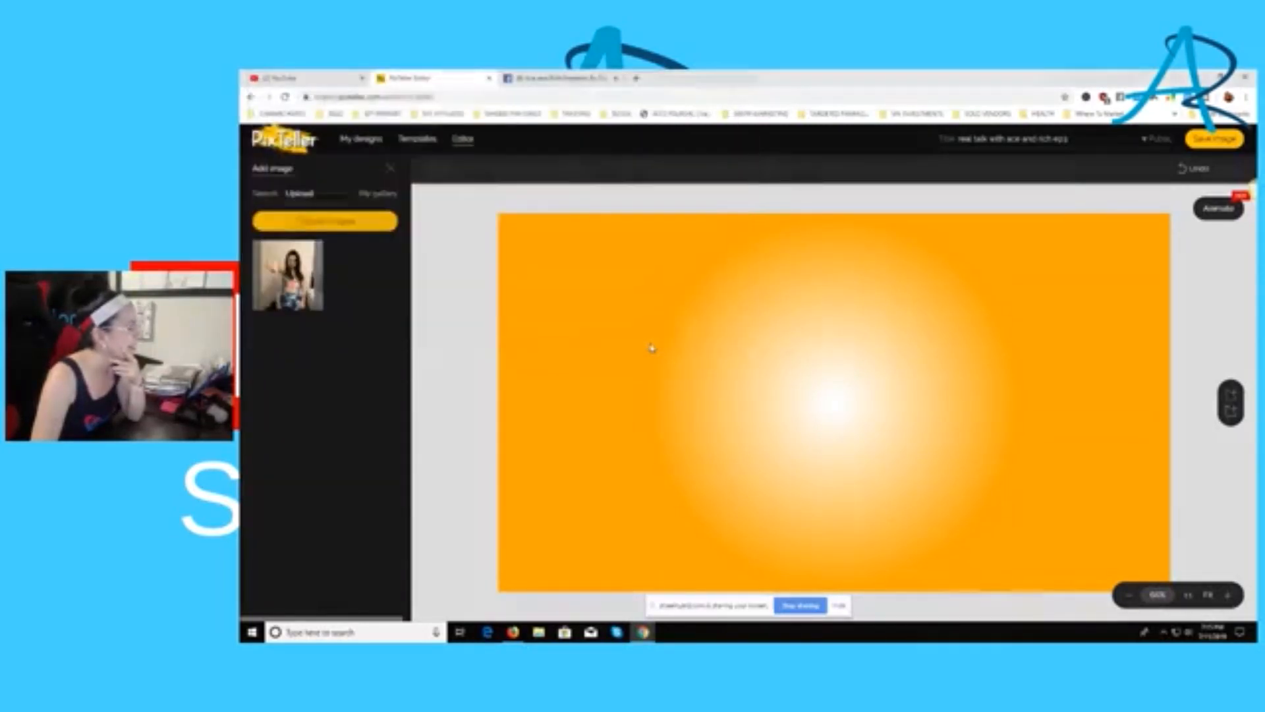
Place the uploaded photo on the thumbnail enlarged to the full canvas height, and delete it again
left_click(291, 285)
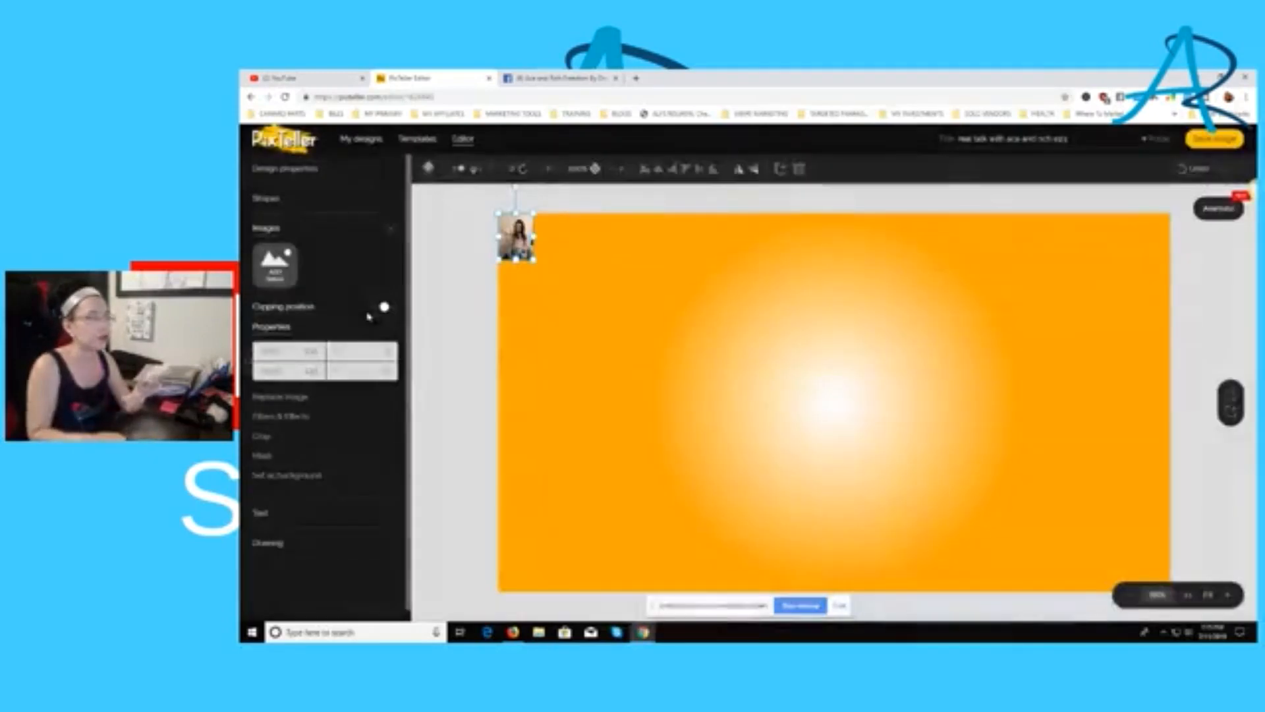
left_click_drag(533, 259, 904, 463)
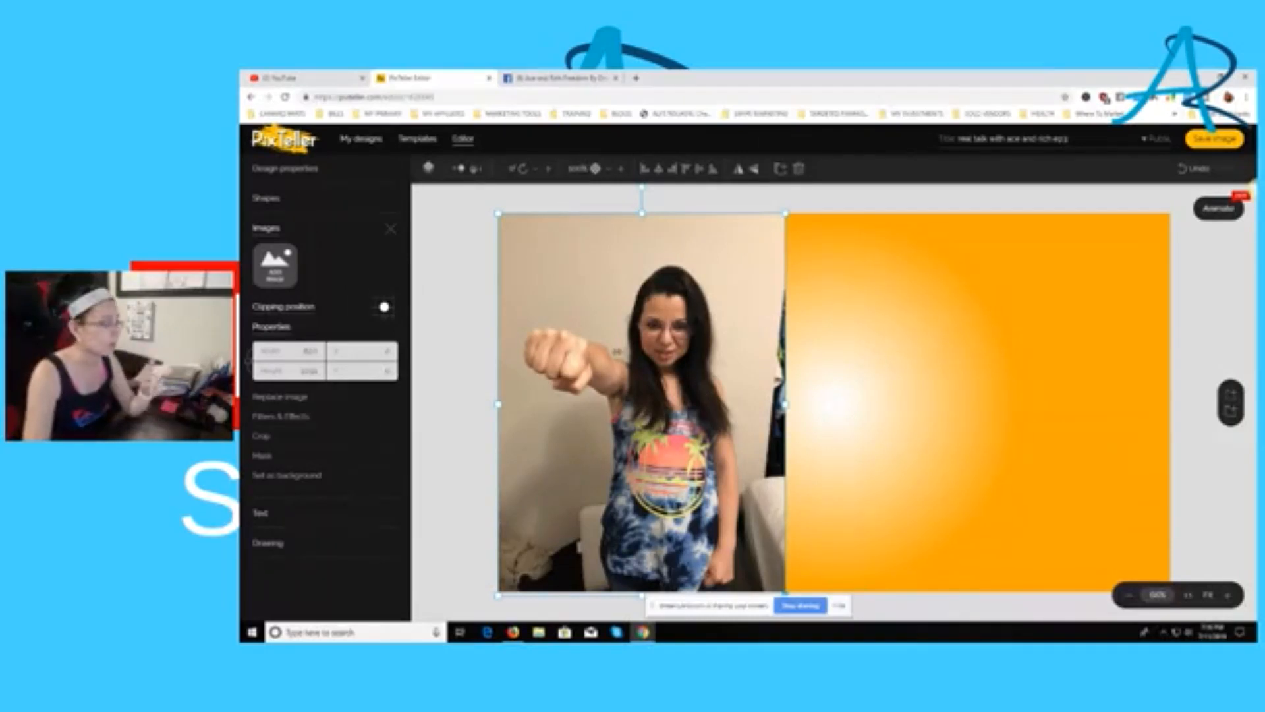
key("Delete")
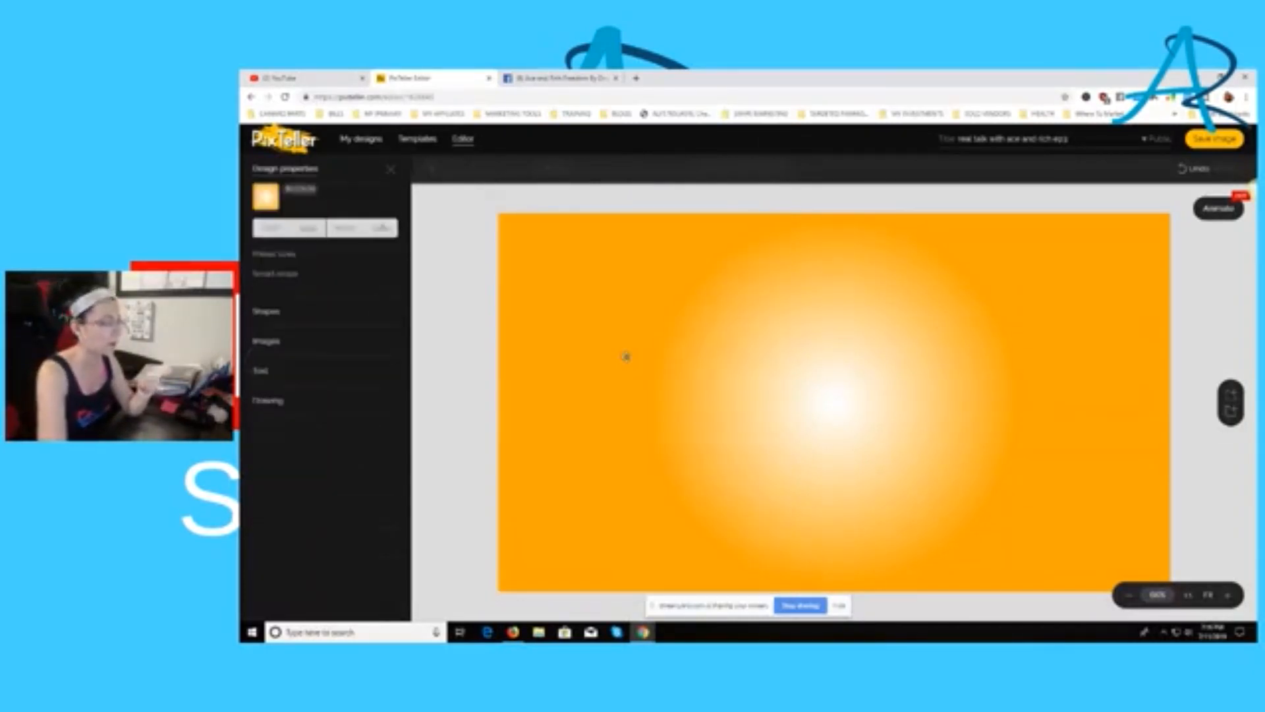
Open the remove.bg website in a new browser tab
left_click(636, 78)
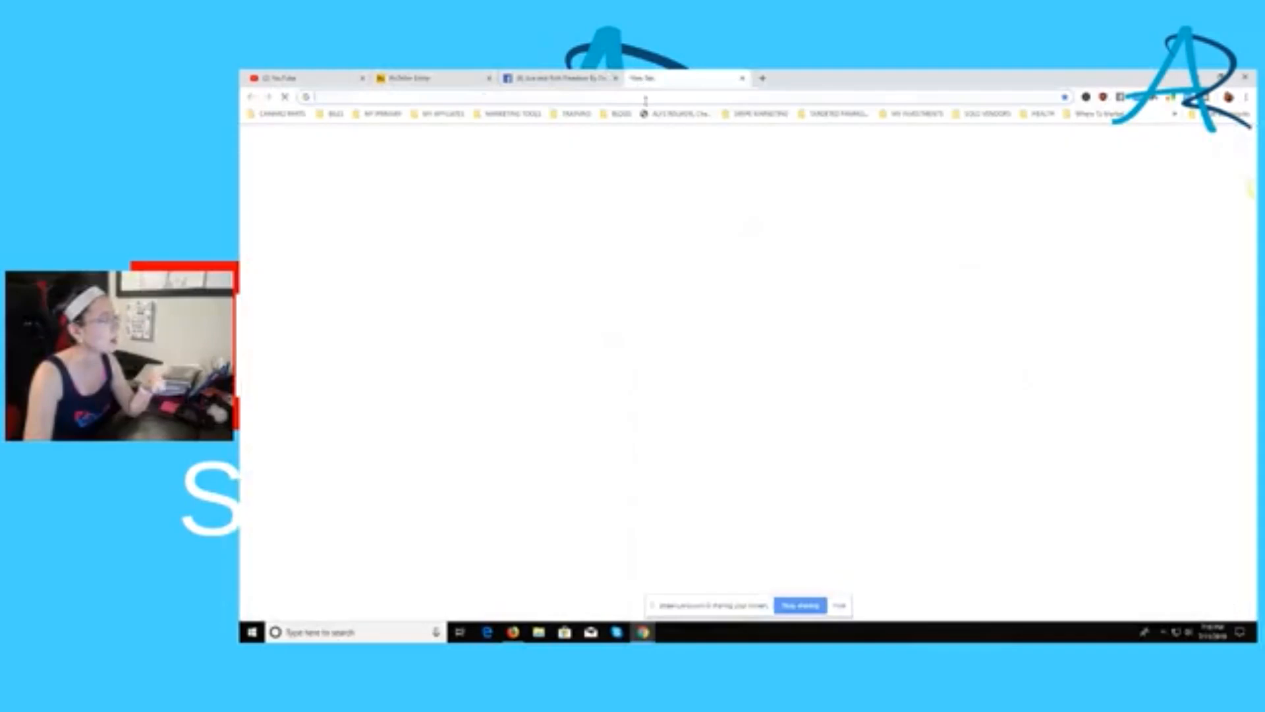
type("remo")
key("Return")
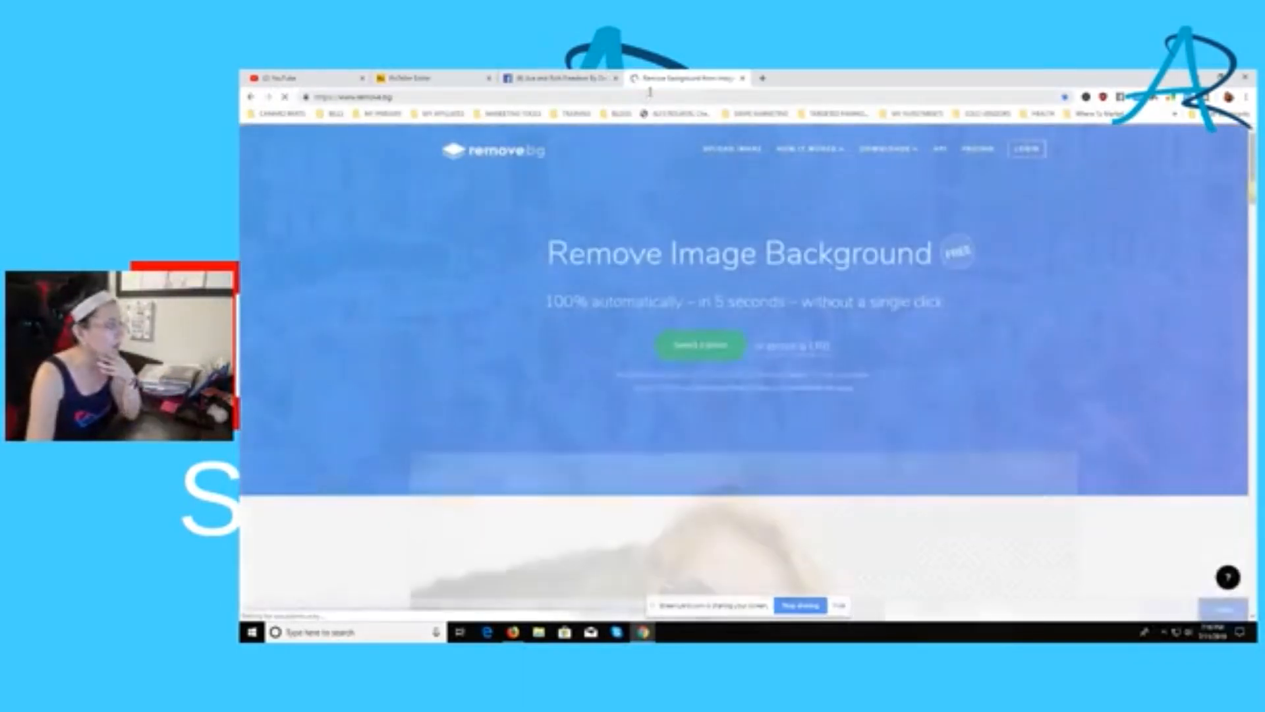
Submit the "ace team" photo from the Downloads folder for automatic background removal
left_click(693, 355)
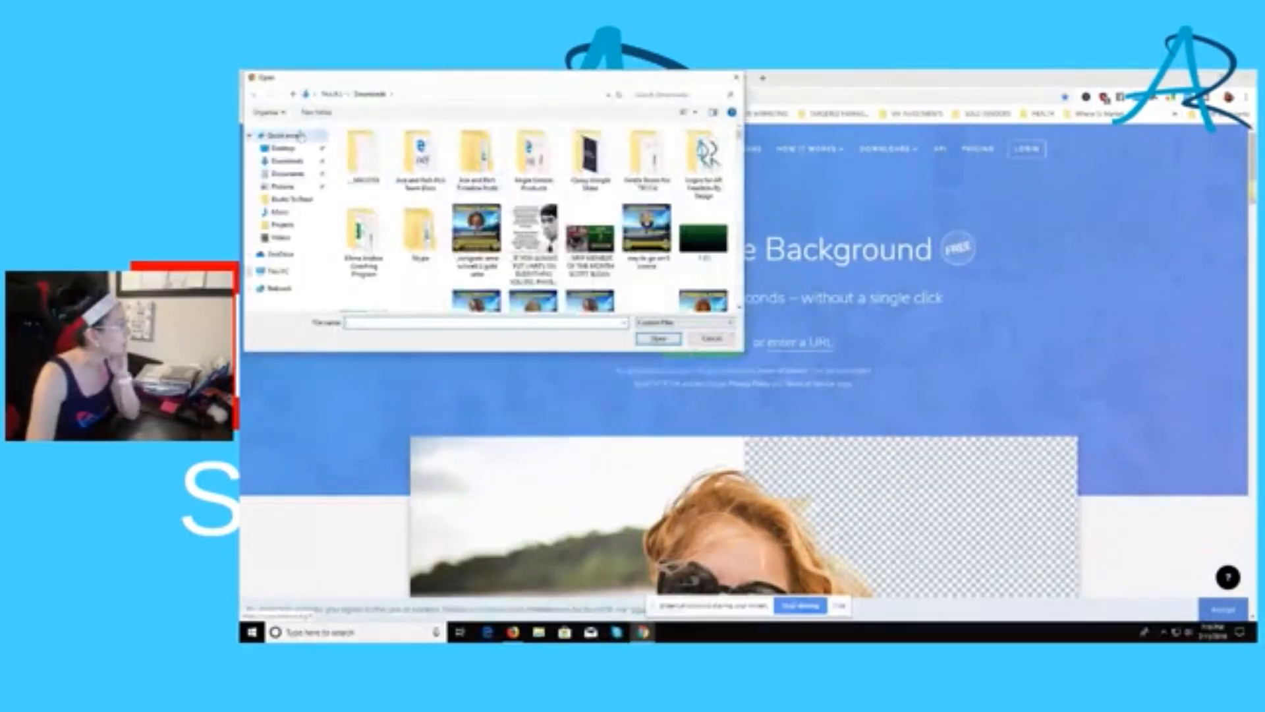
left_click(301, 136)
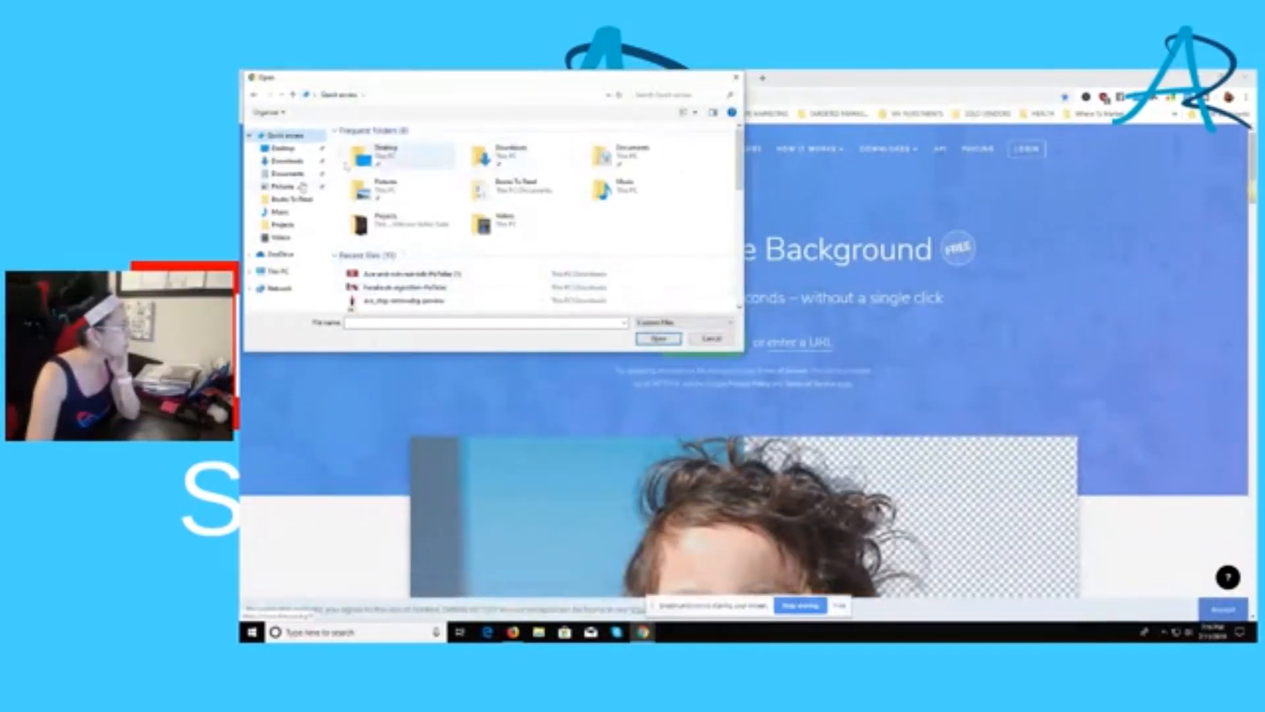
left_click(283, 161)
left_click(652, 95)
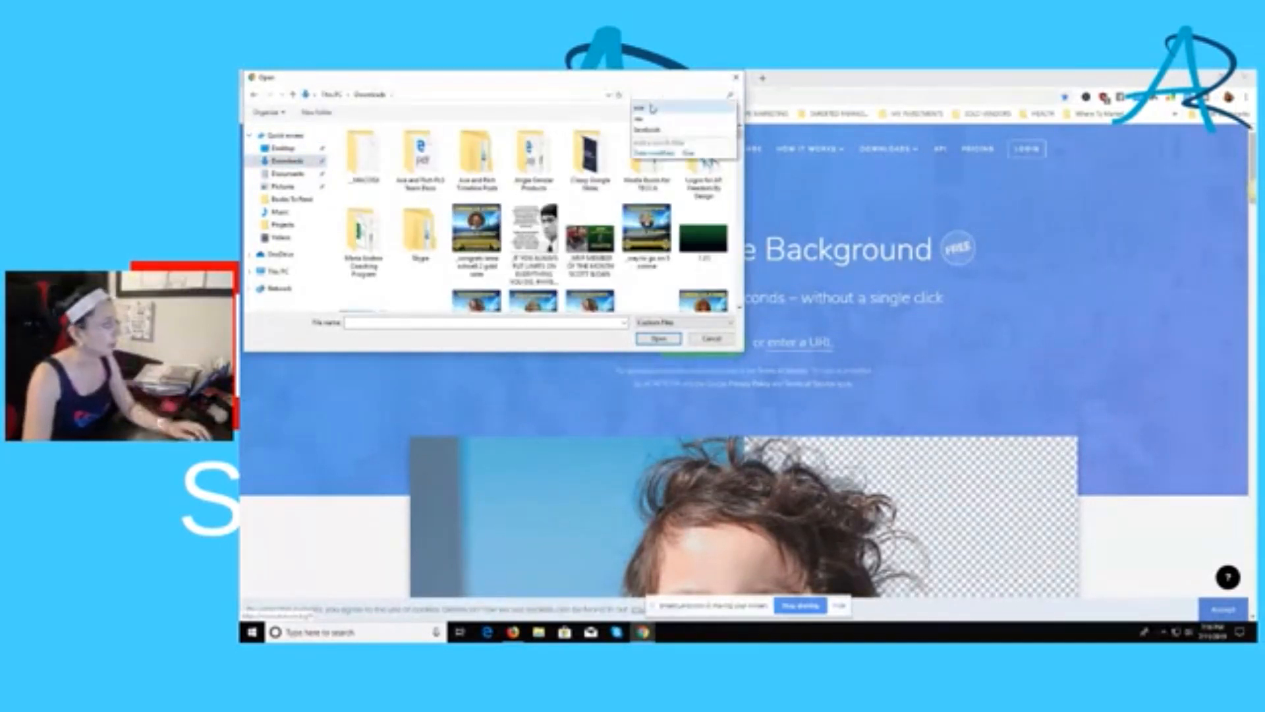
type("ava")
left_click(476, 240)
left_click(661, 339)
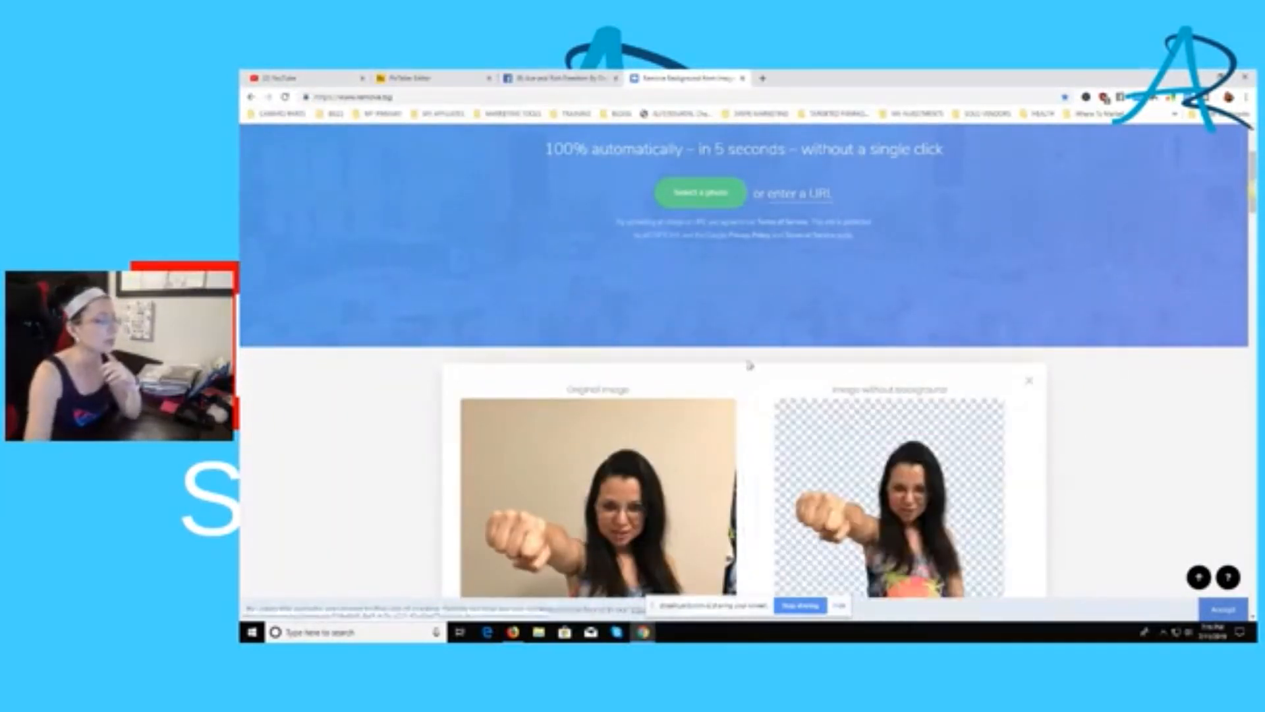
Review the cutout against the original photo and download the image without its background
scroll(751, 369, "down", 3)
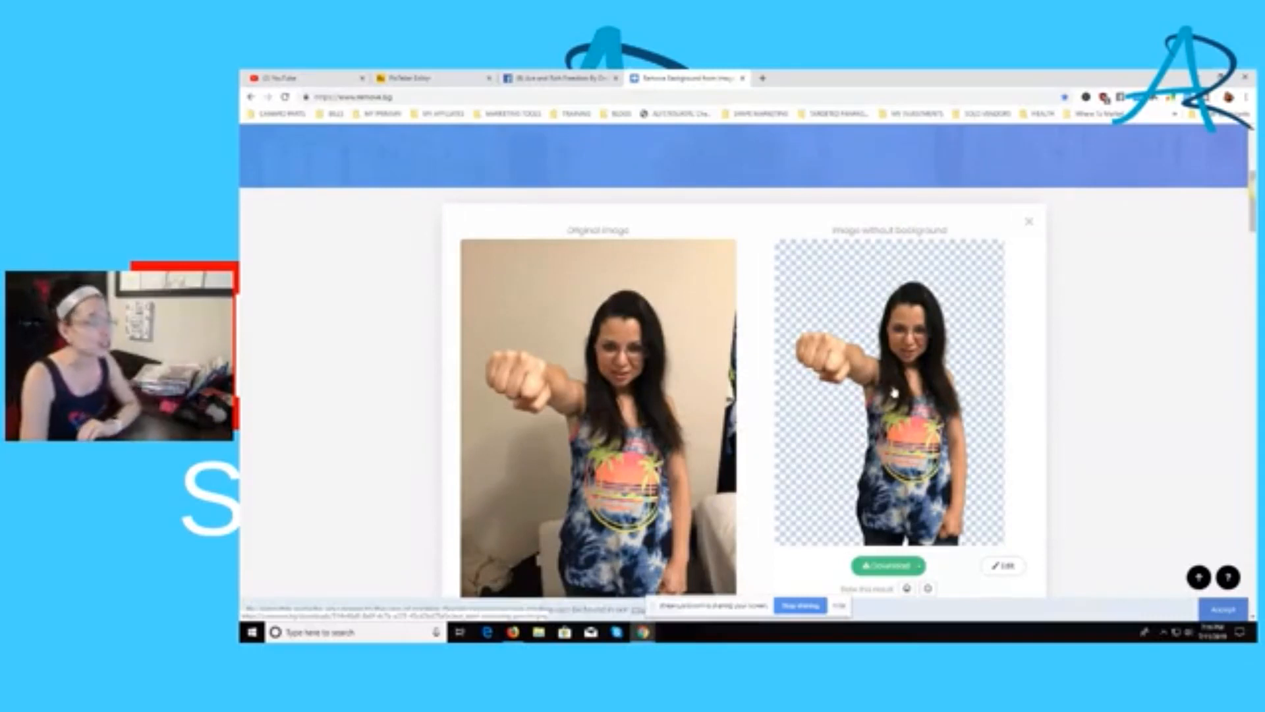
scroll(896, 500, "down", 1)
left_click(889, 514)
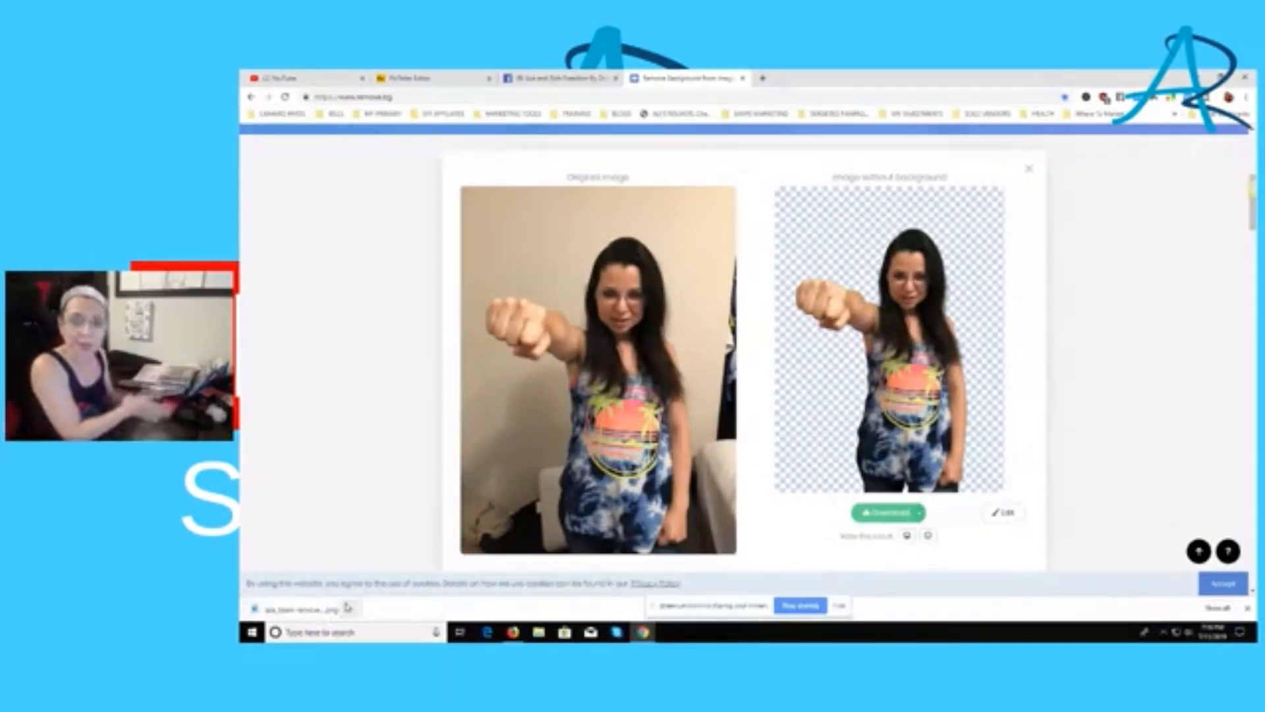
Return to the PixTeller editor and start uploading a new image for the thumbnail
left_click(461, 78)
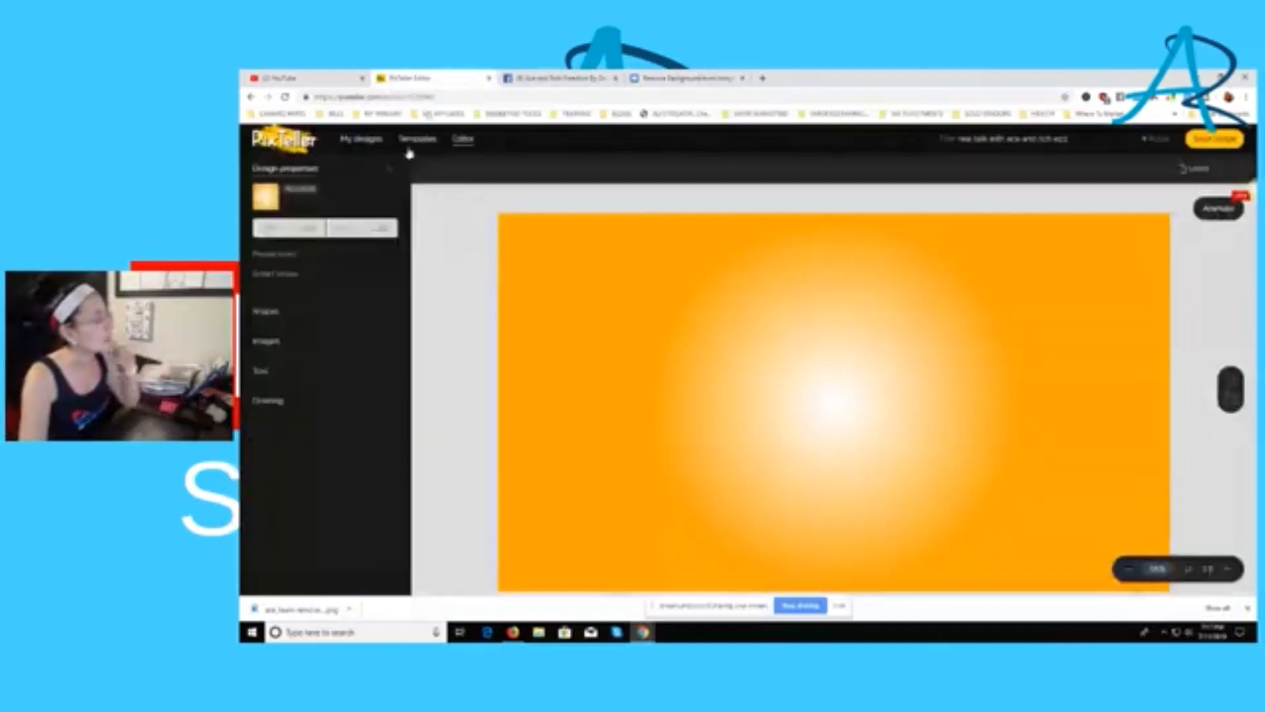
left_click(273, 344)
left_click(287, 269)
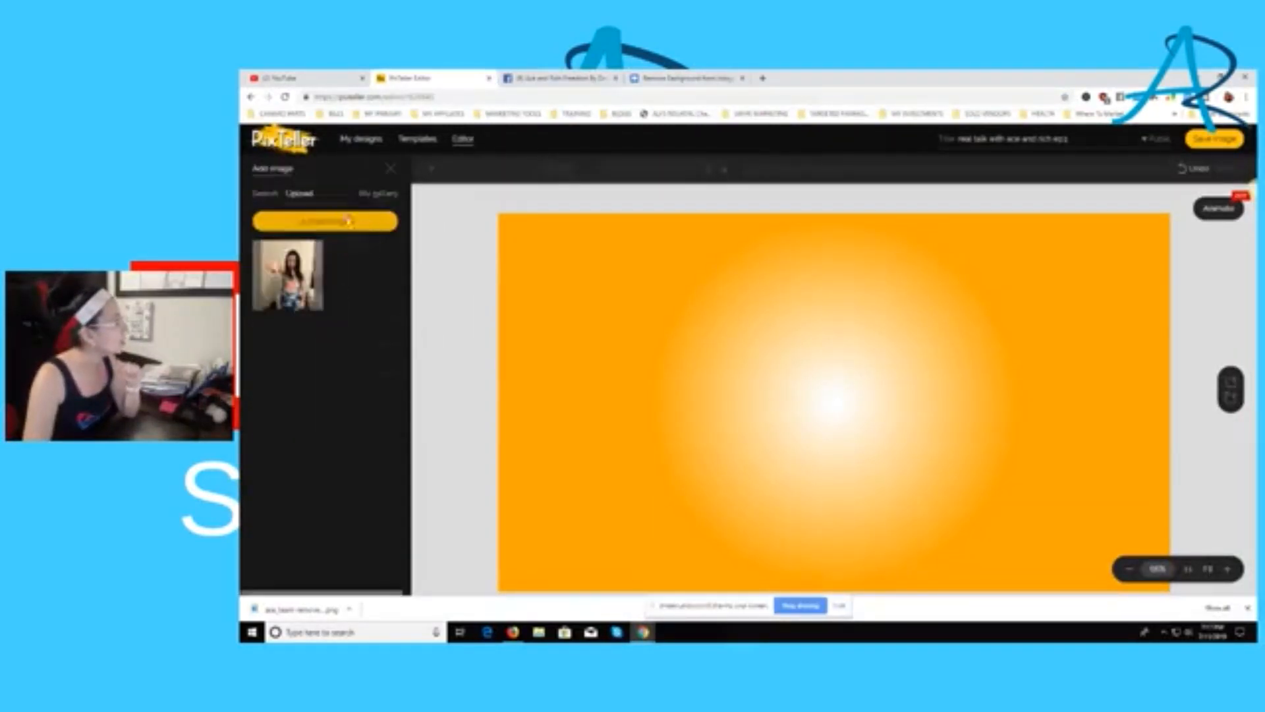
left_click(383, 224)
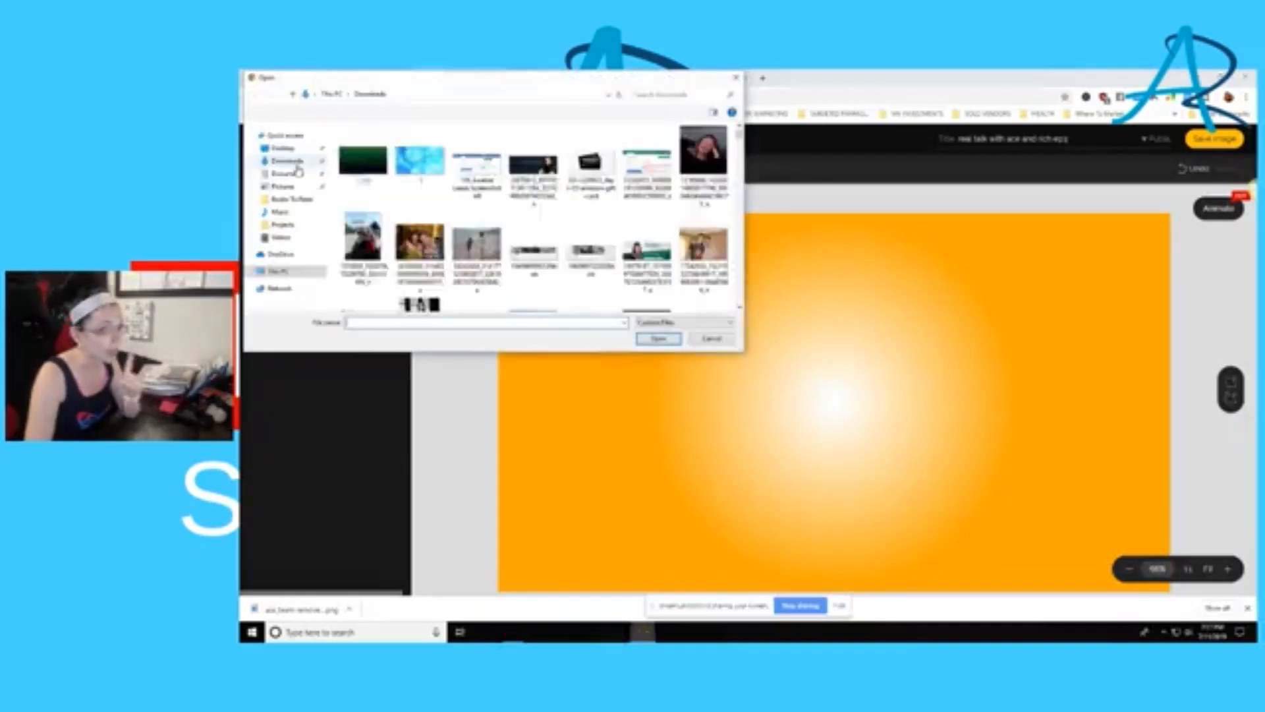
Try to find the cutout file by searching Quick access for "remove"
left_click(286, 134)
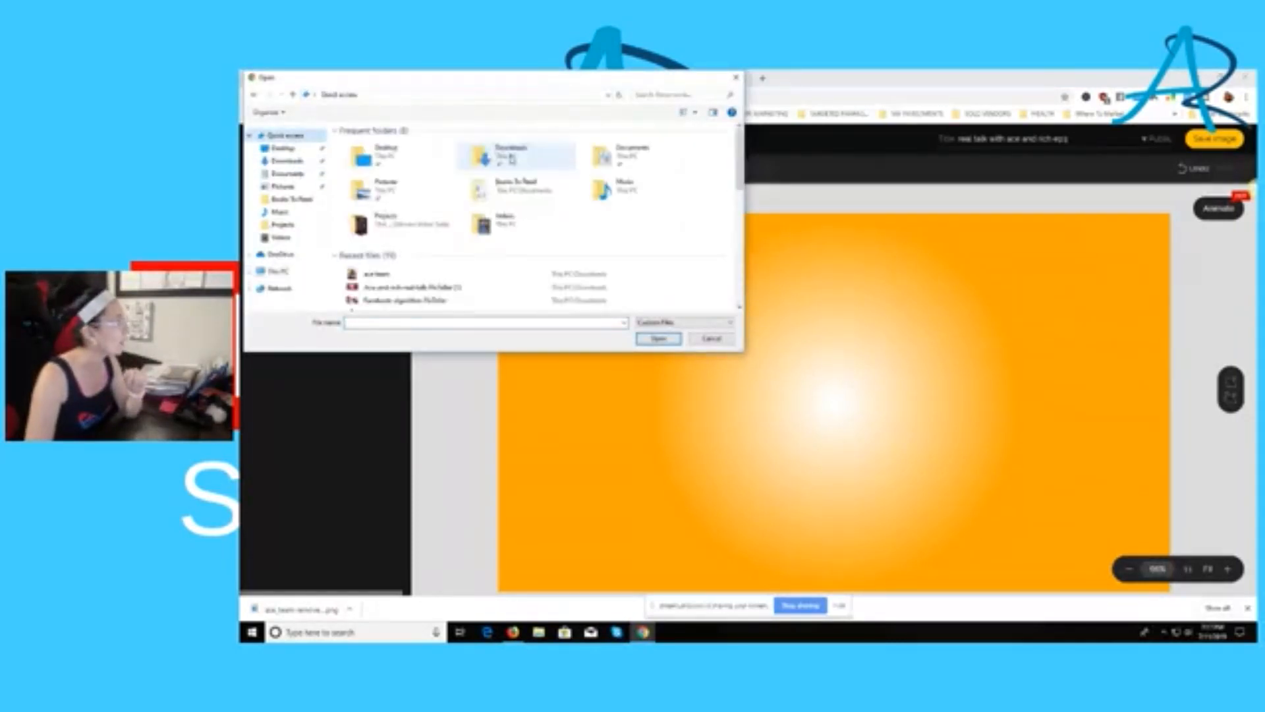
left_click(652, 96)
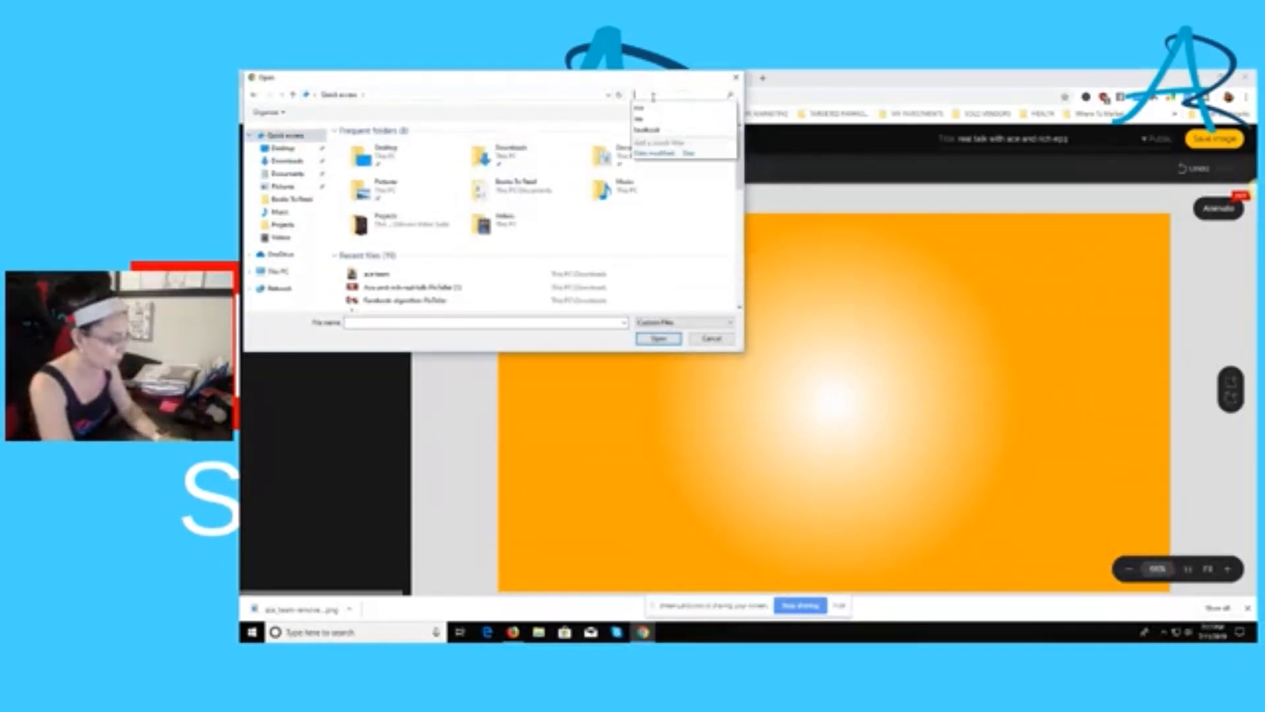
type("remove")
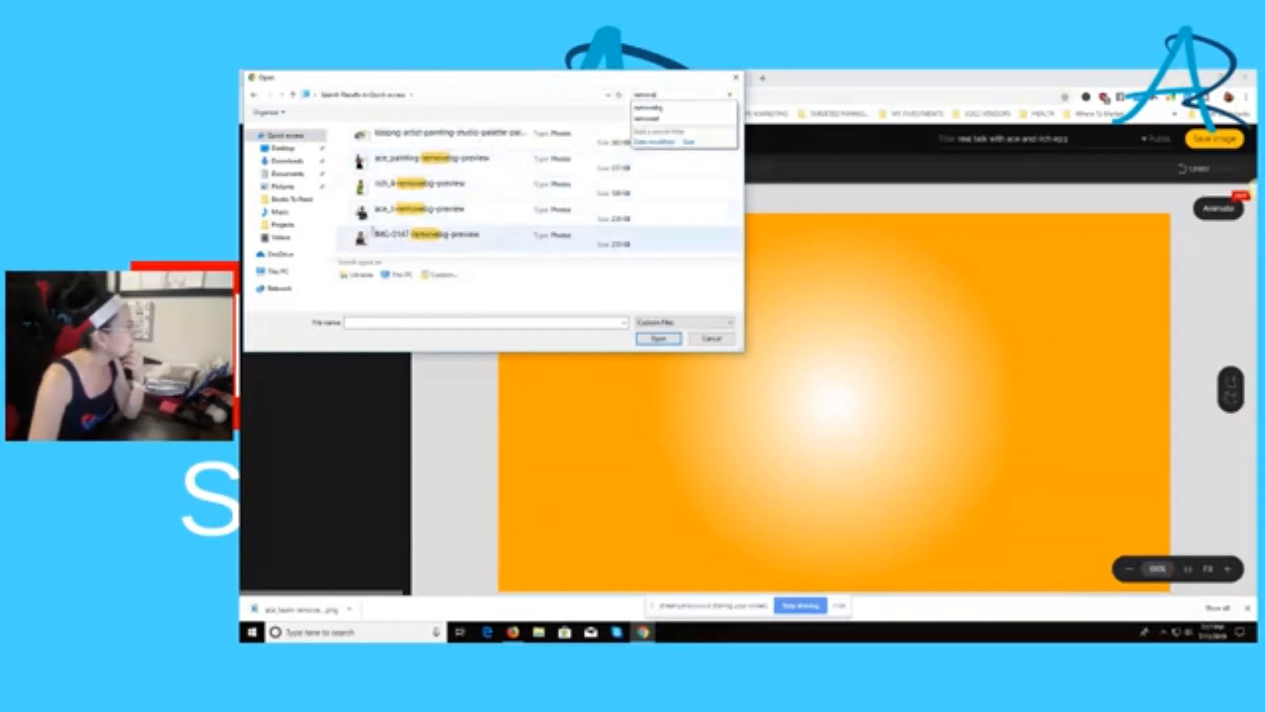
Search the Downloads folder for "remove" and upload the file "ace_team-removebg-preview (1)"
left_click(287, 161)
left_click(676, 97)
type("remove")
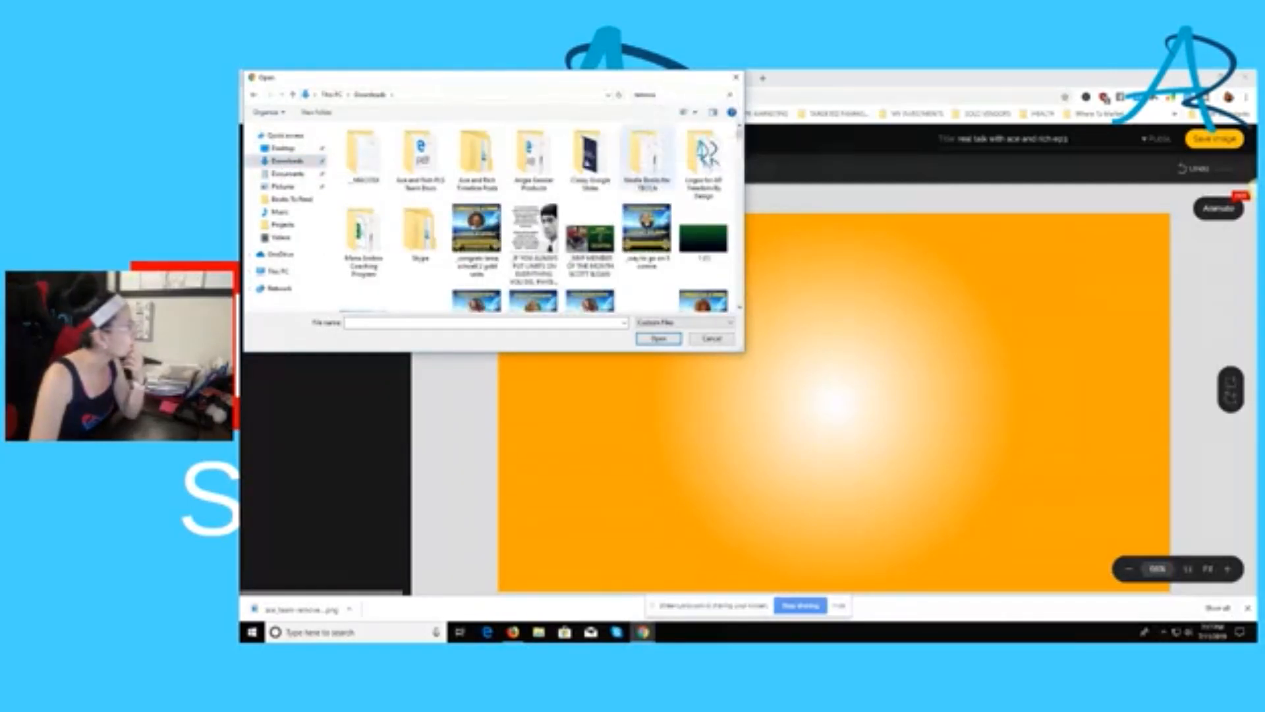
left_click(379, 184)
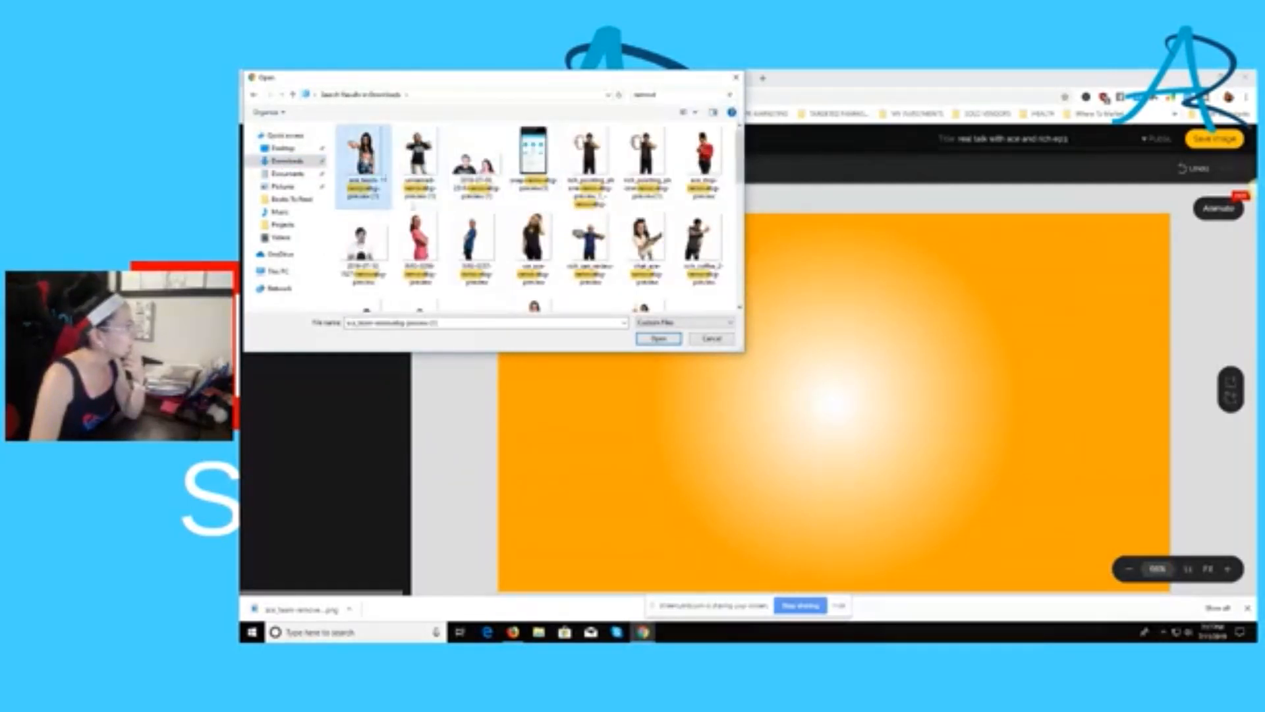
left_click(659, 339)
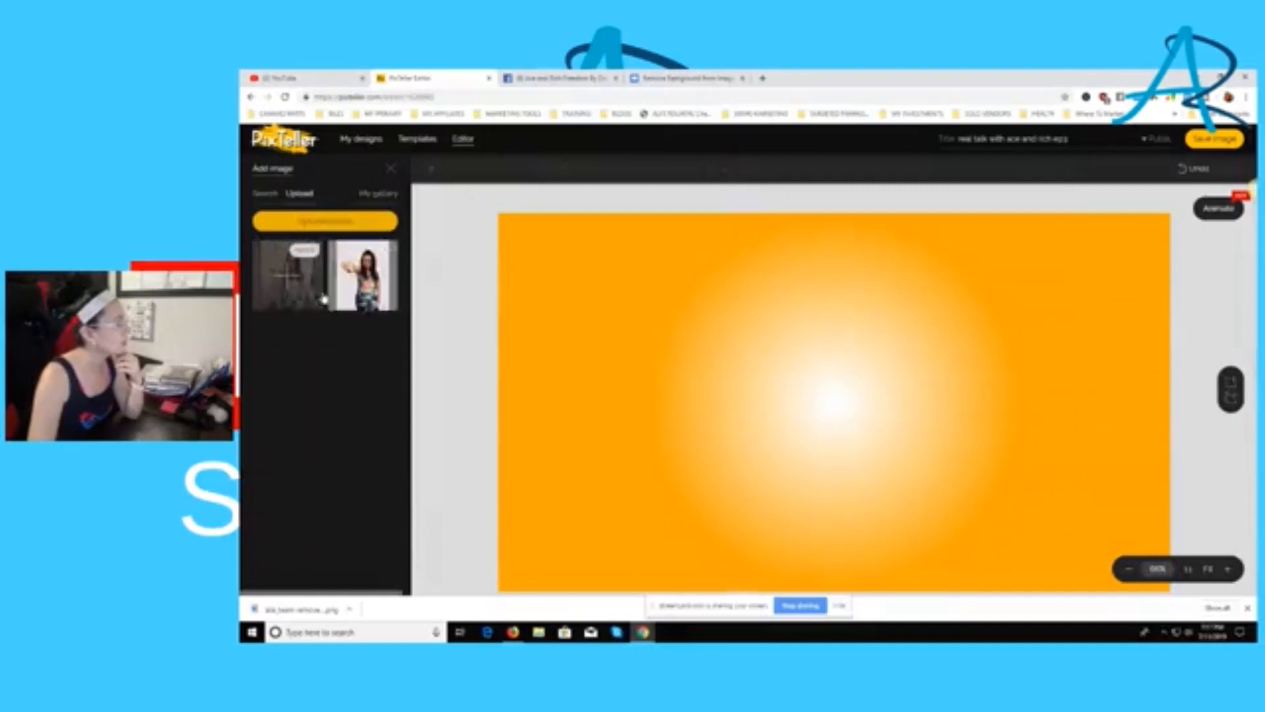
Place the background-free photo on the canvas, enlarged slightly beyond the full canvas height on the right side of the design
left_click(359, 298)
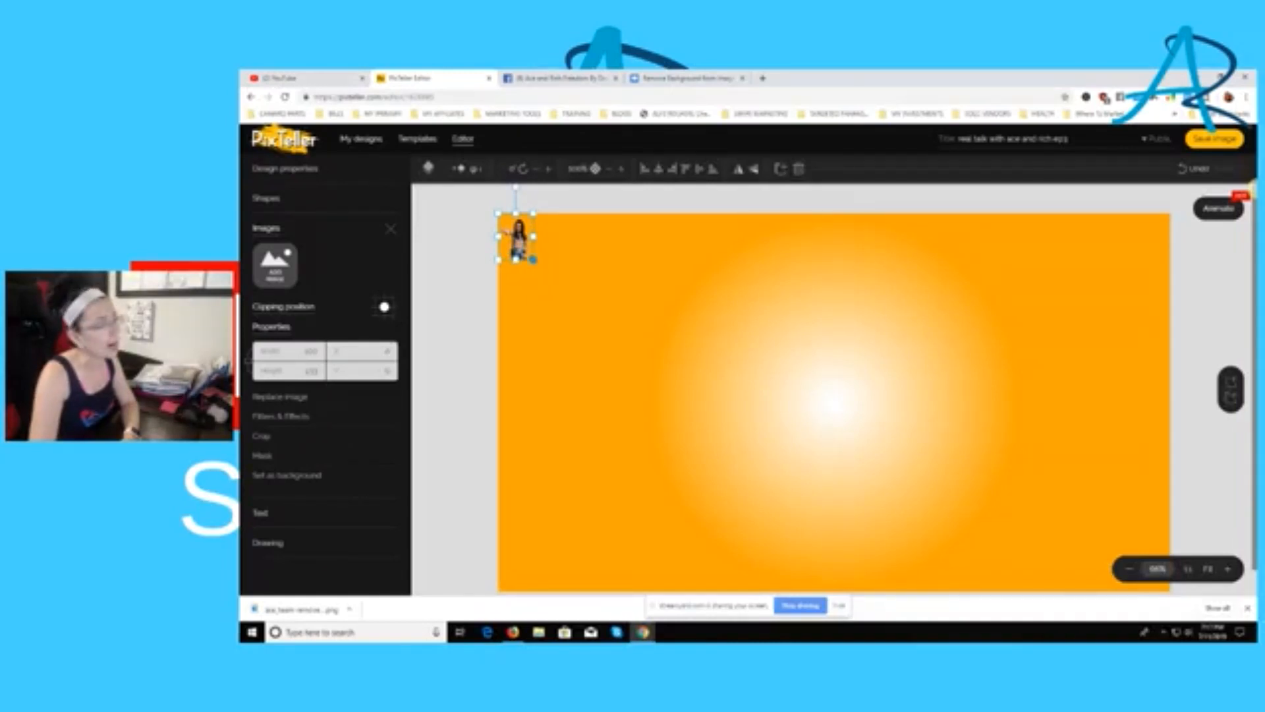
left_click_drag(534, 259, 870, 509)
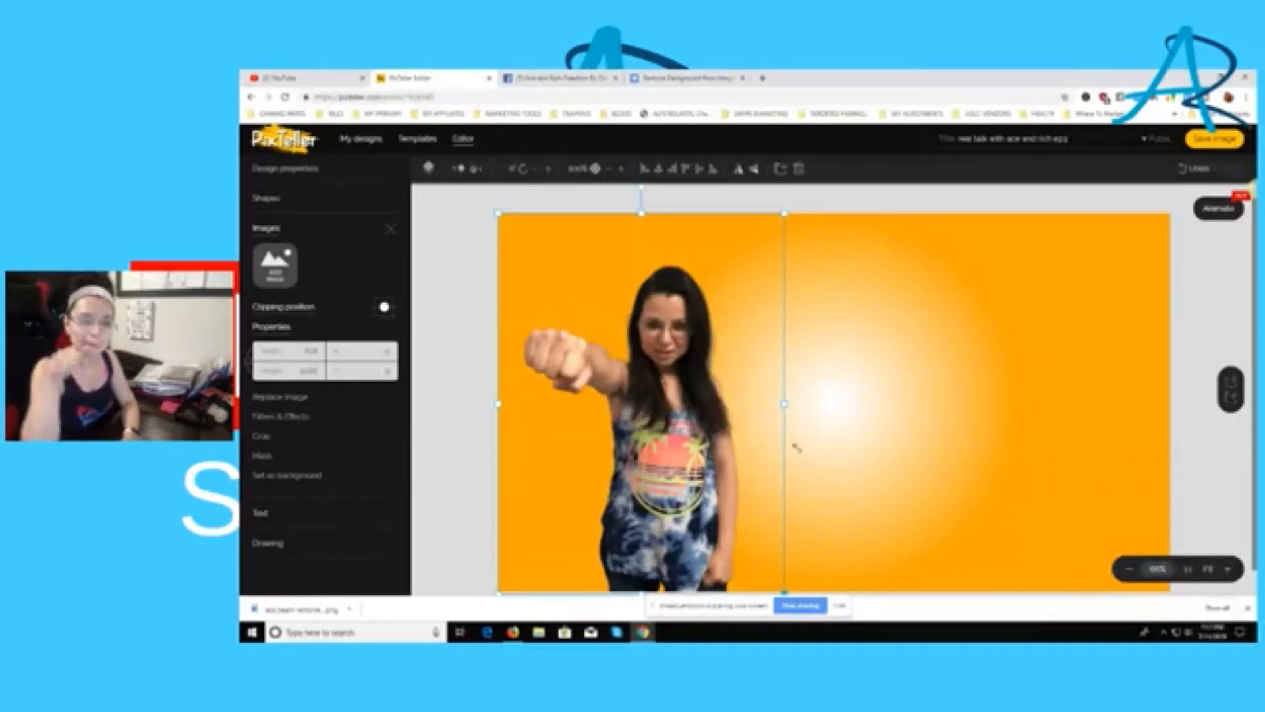
left_click_drag(663, 407, 1031, 414)
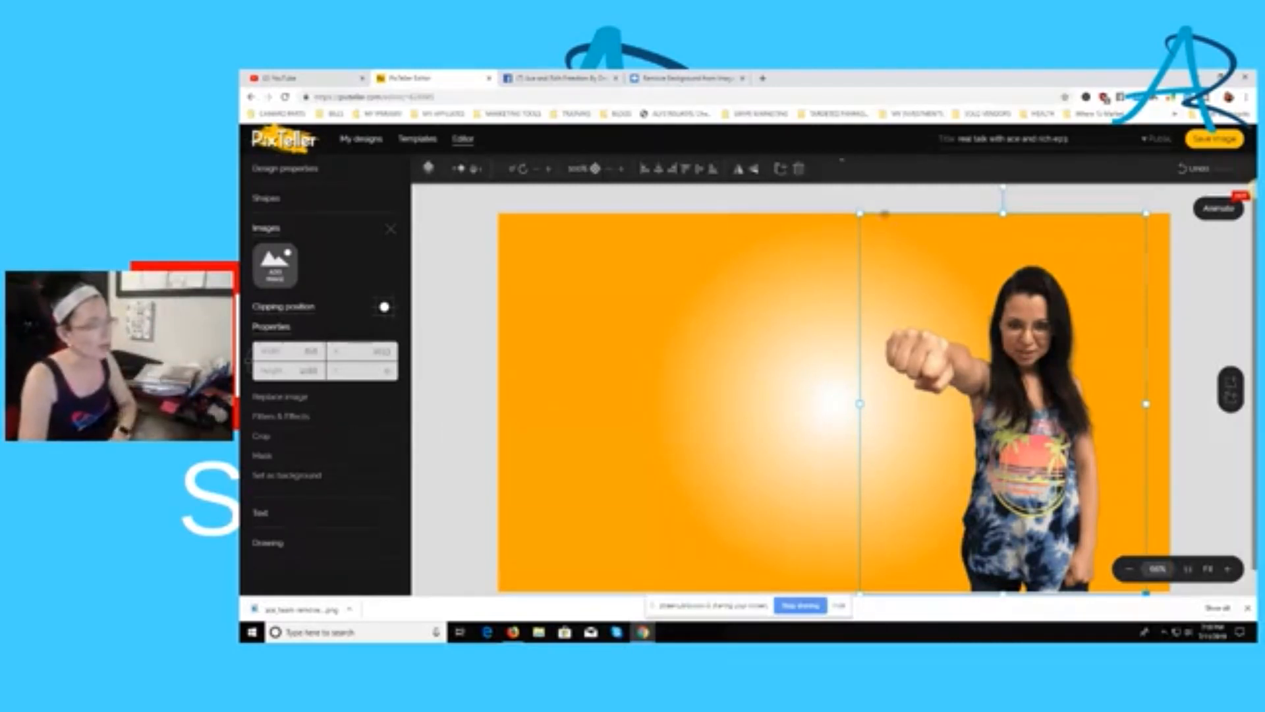
left_click_drag(860, 213, 819, 203)
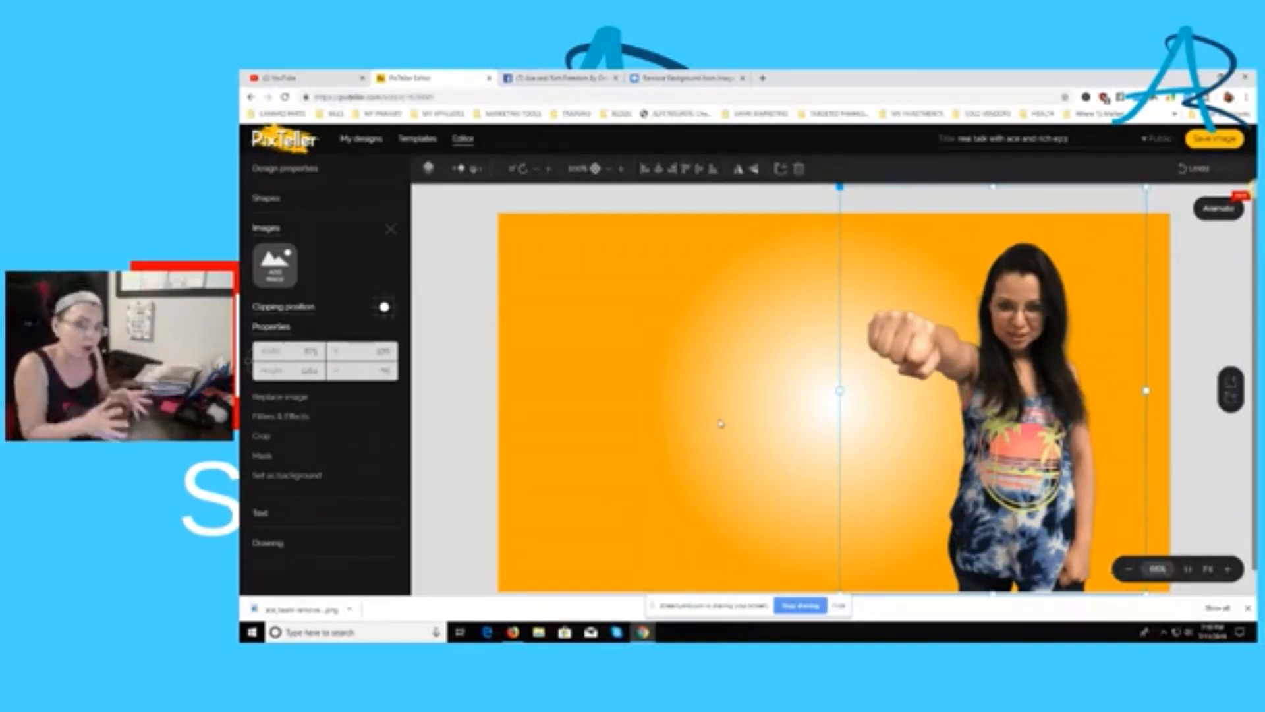
left_click(493, 396)
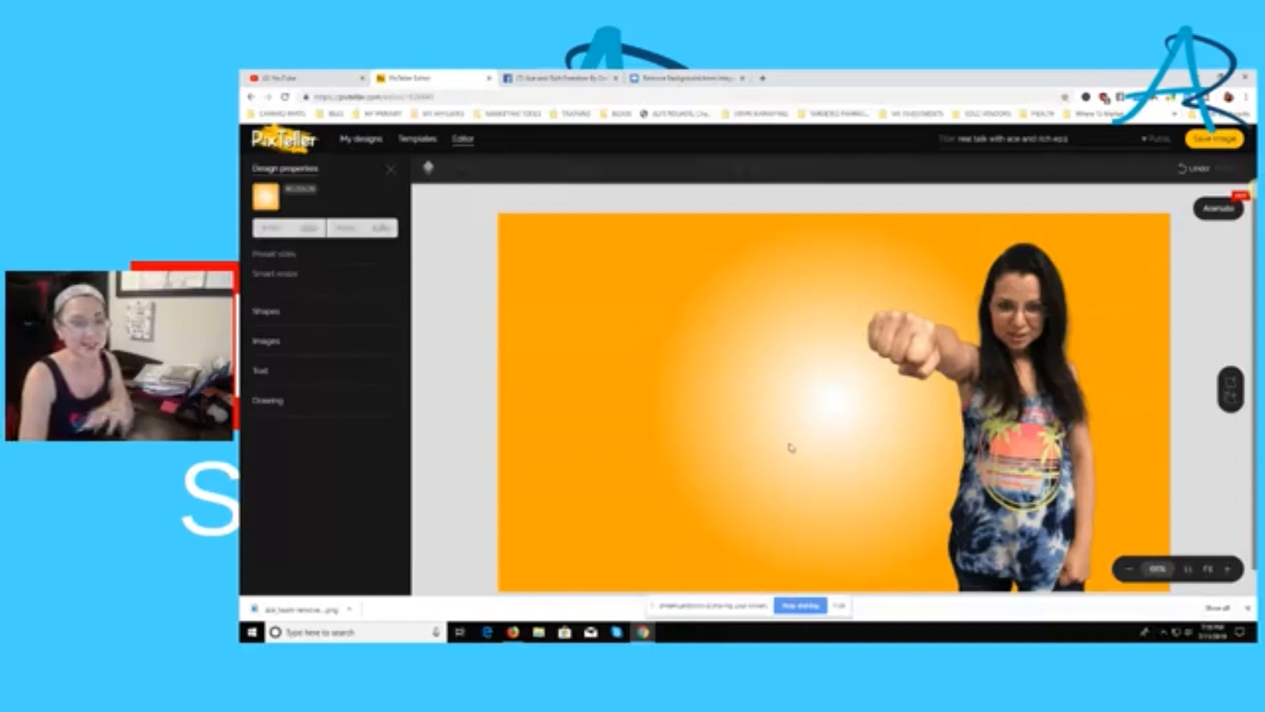
Set the border colour in the cutout photo's filters and effects to white
left_click(993, 396)
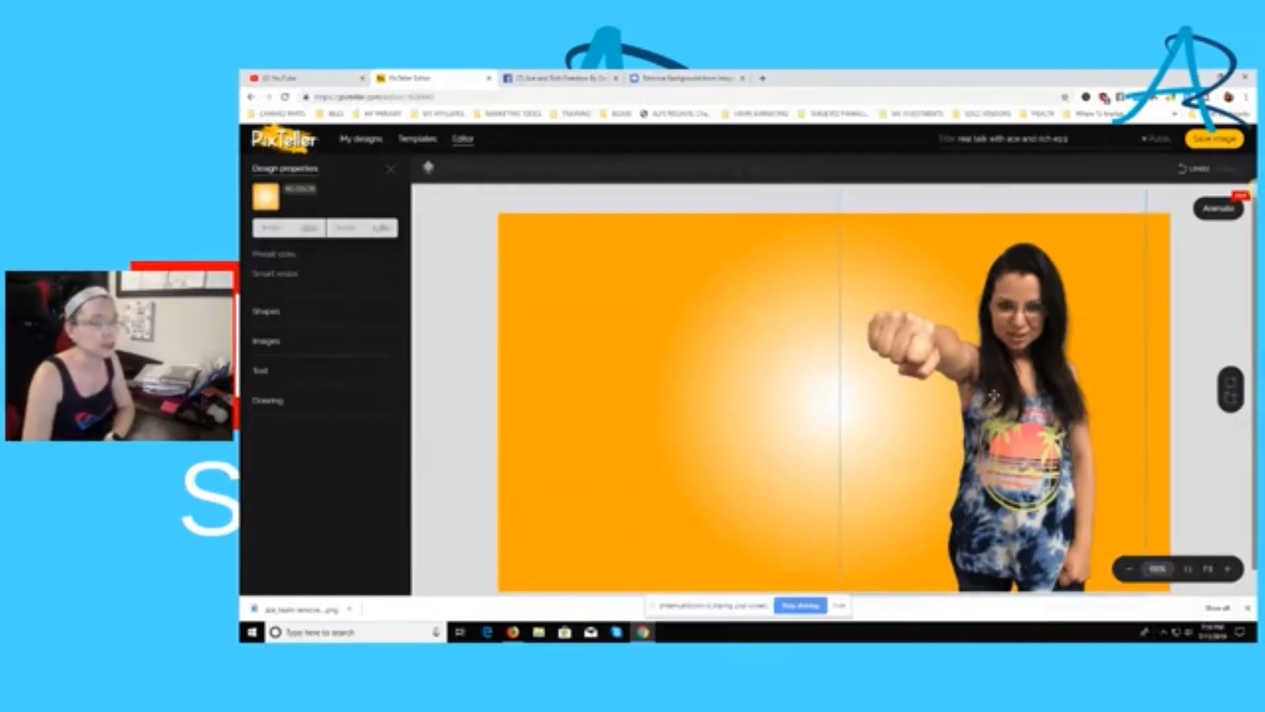
left_click(994, 396)
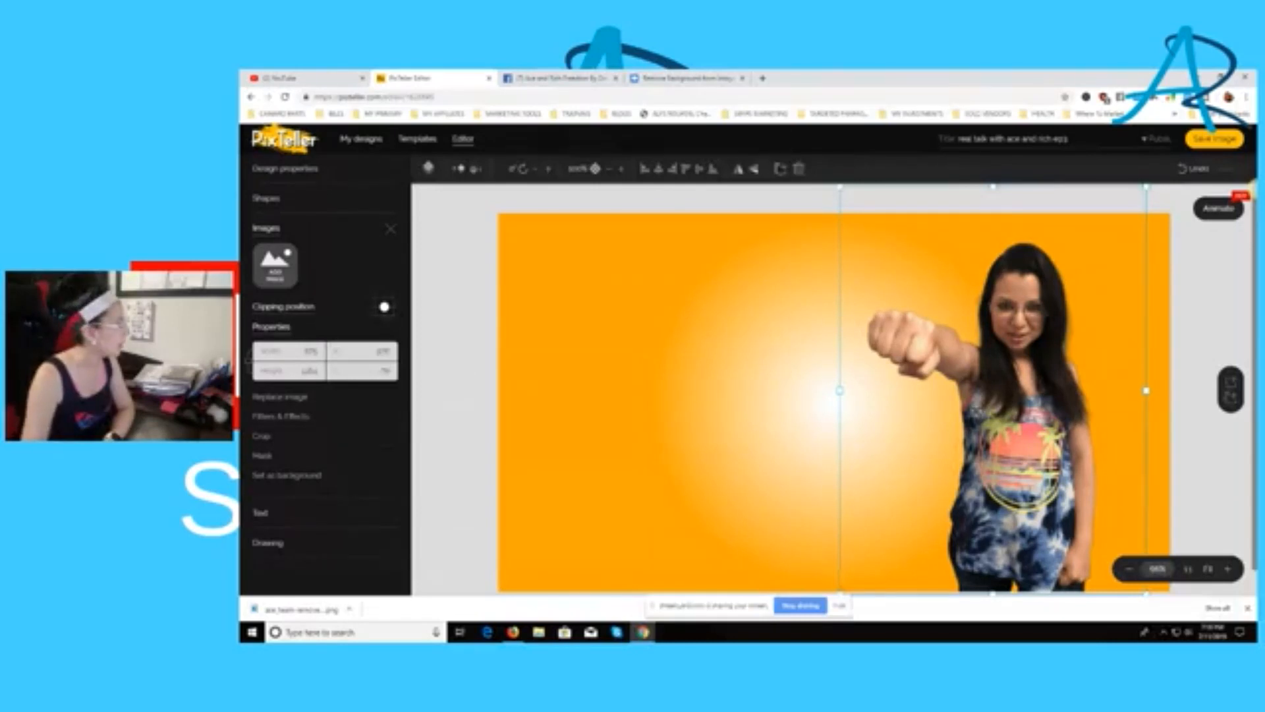
left_click(283, 417)
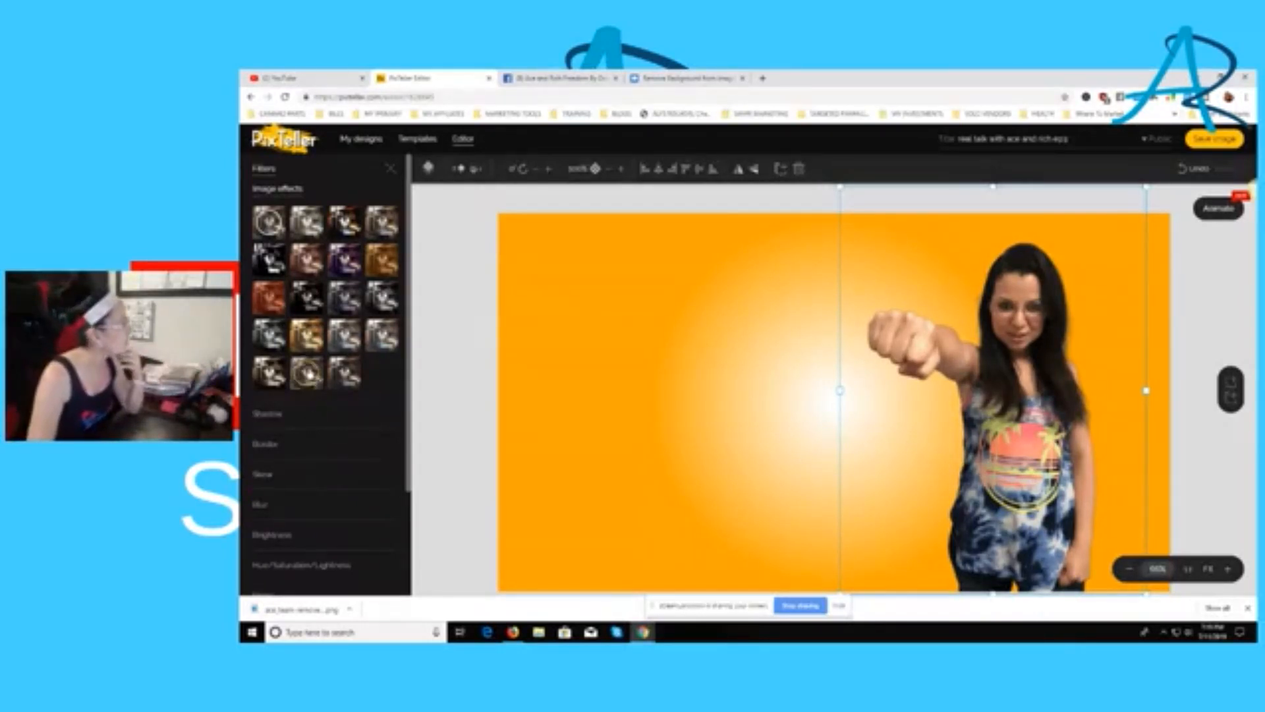
scroll(317, 399, "down", 2)
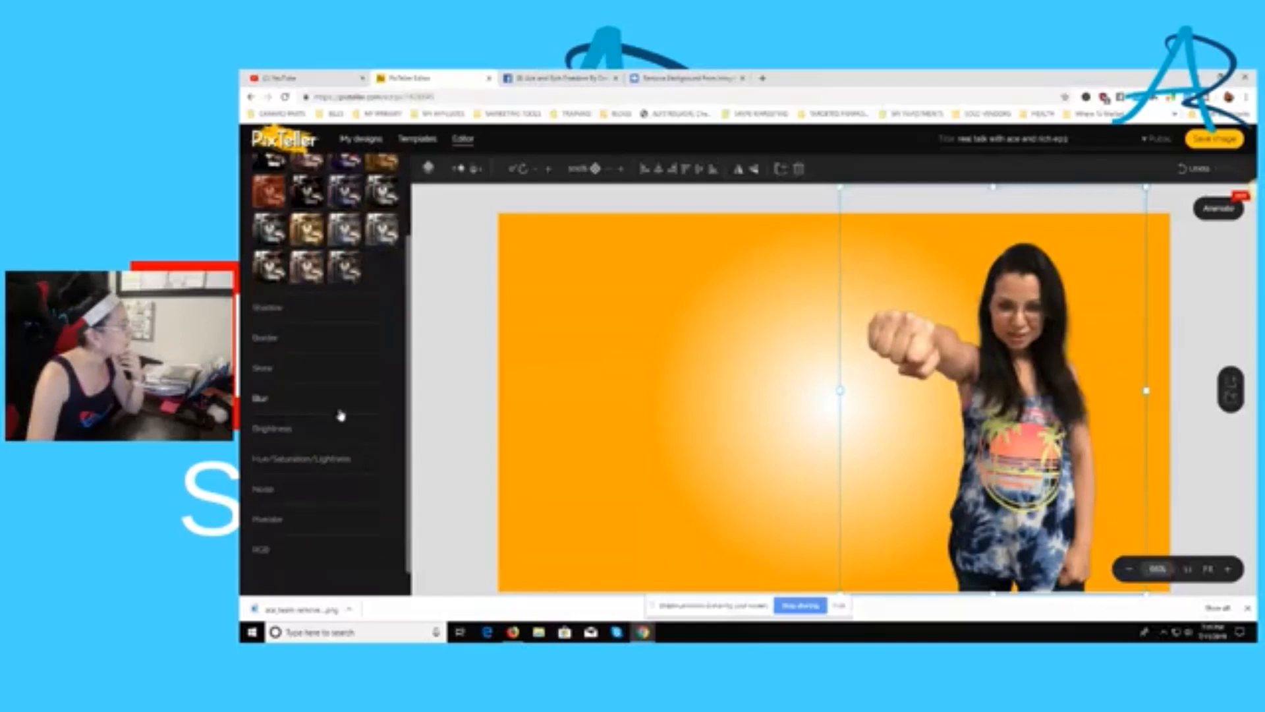
left_click(272, 338)
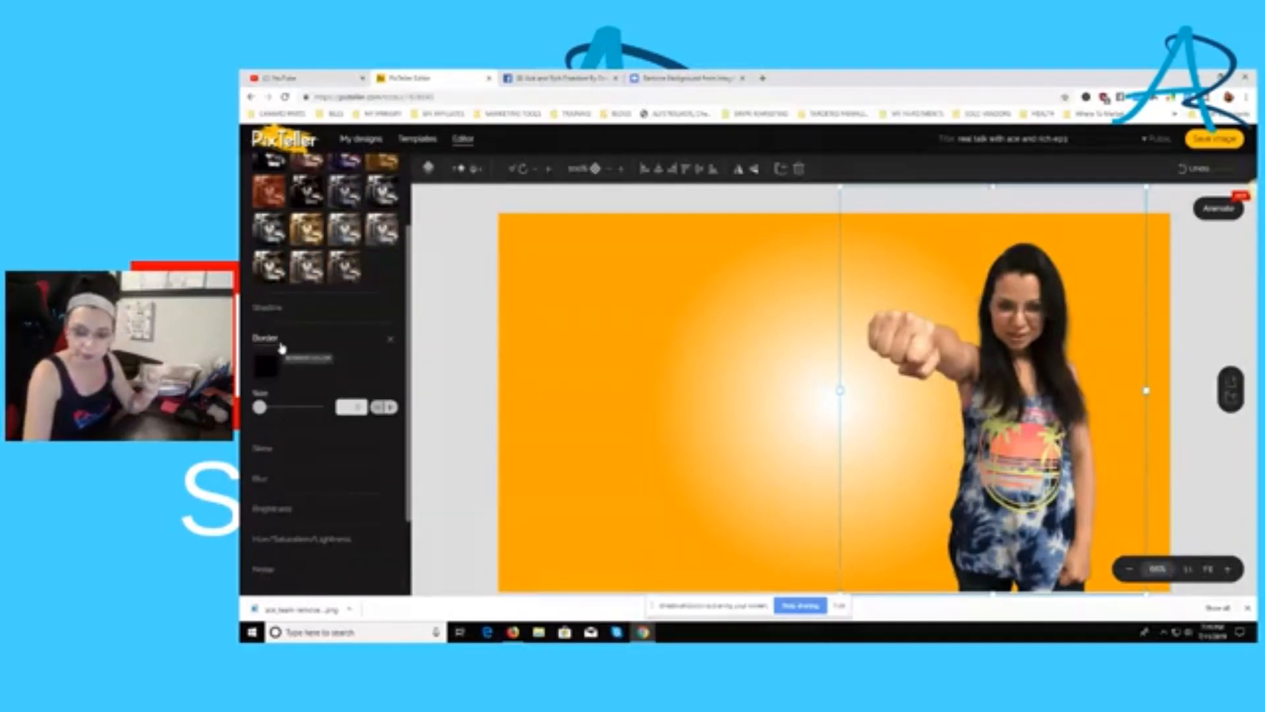
left_click(264, 367)
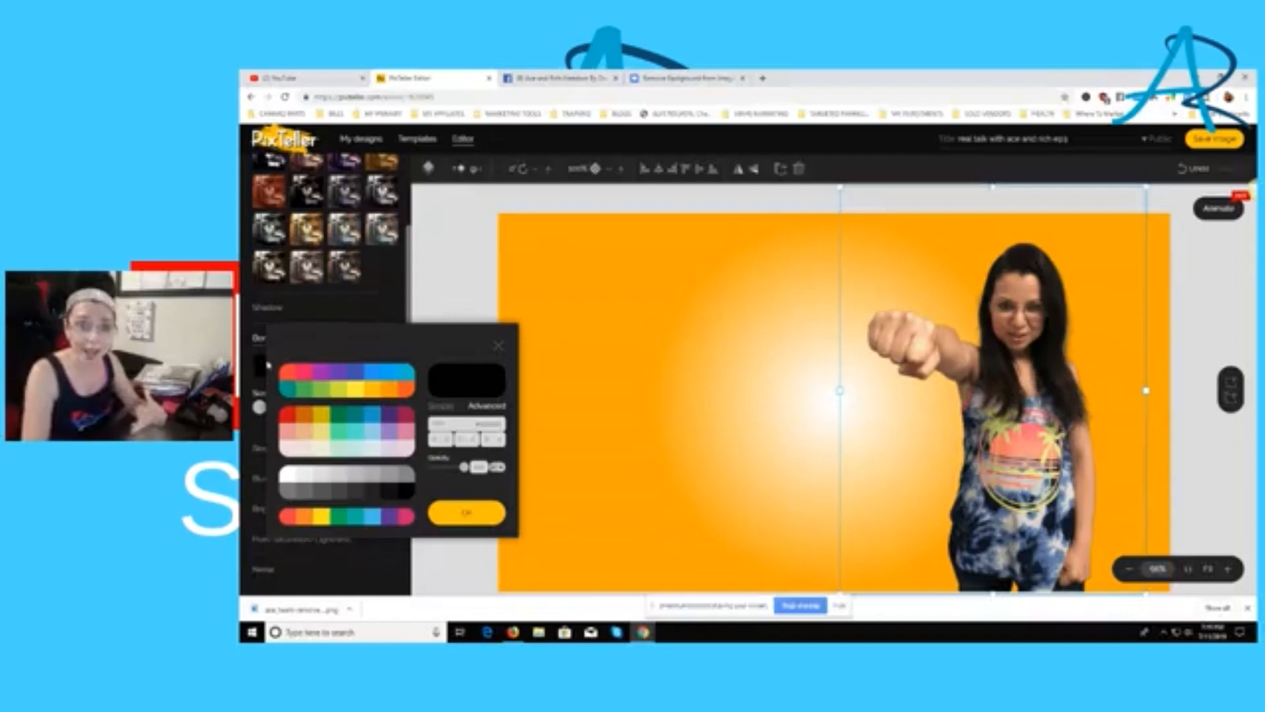
left_click(289, 479)
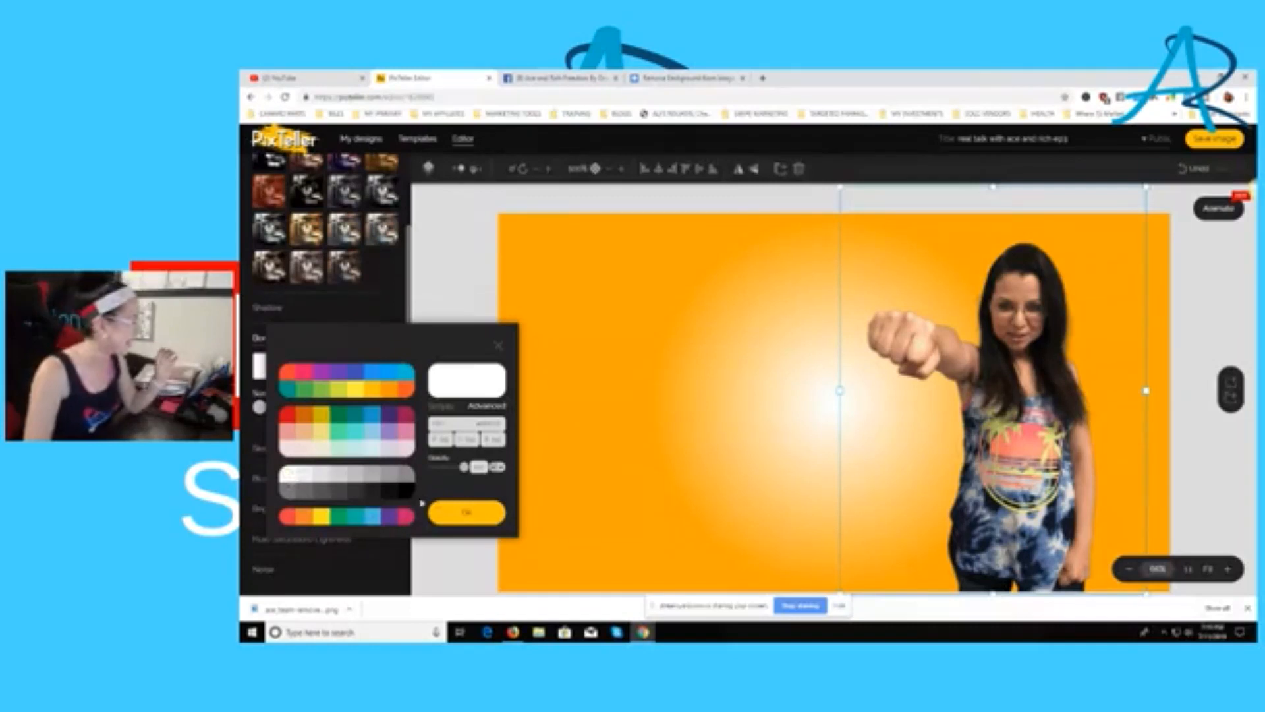
left_click(462, 514)
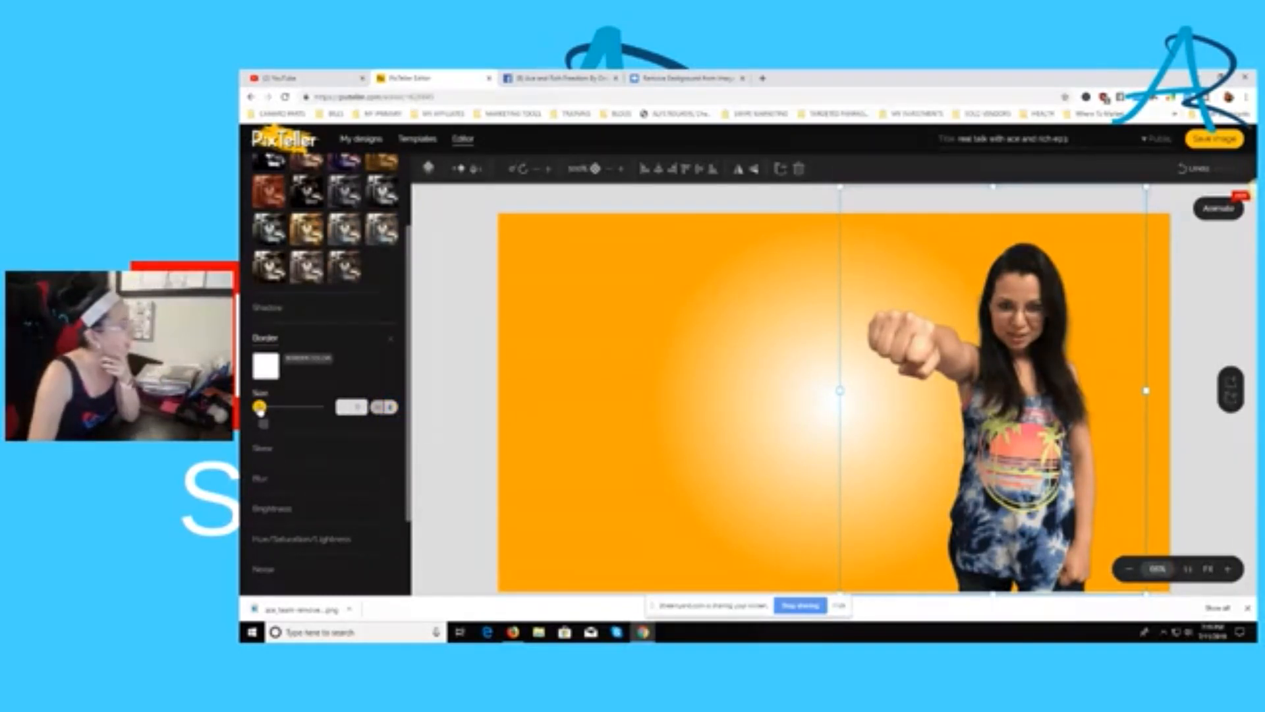
Outline the cutout photo with a thin white border, adjusting the border size to a single-digit value
left_click_drag(259, 407, 280, 408)
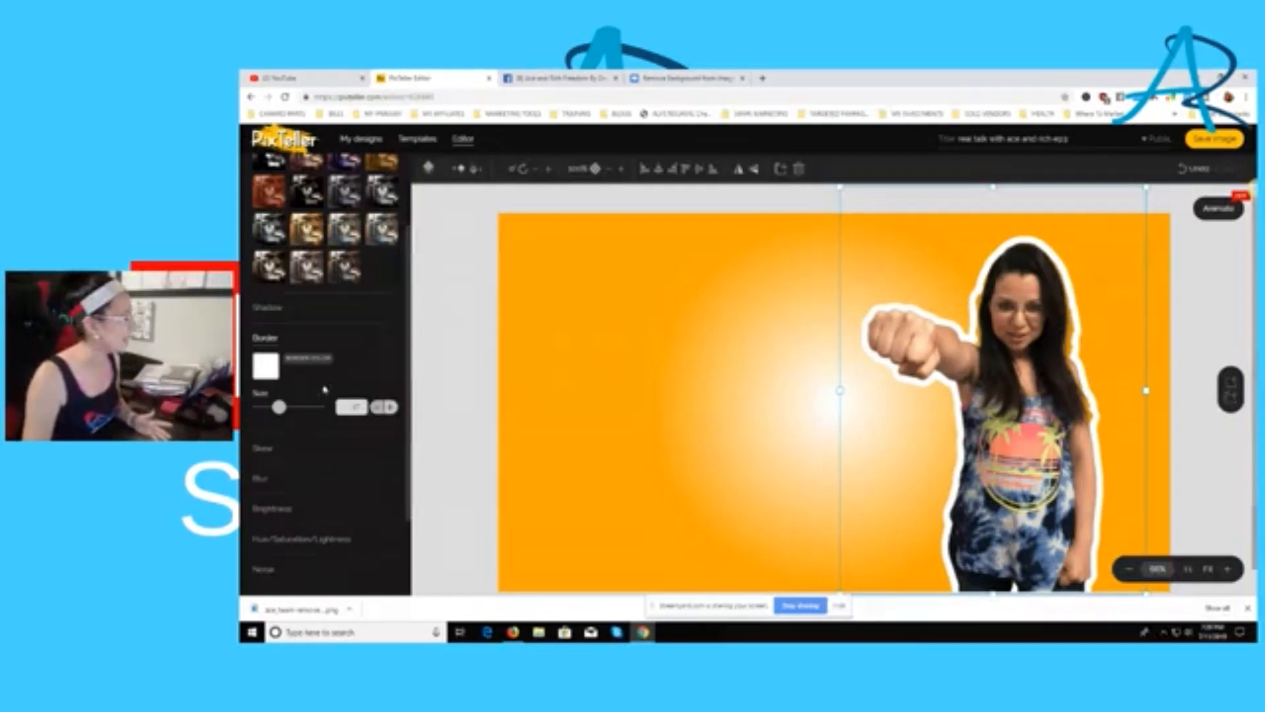
left_click(377, 408)
left_click(377, 408)
left_click(377, 408)
left_click(377, 408)
left_click(377, 408)
left_click(377, 408)
left_click(377, 408)
left_click(377, 408)
left_click(377, 408)
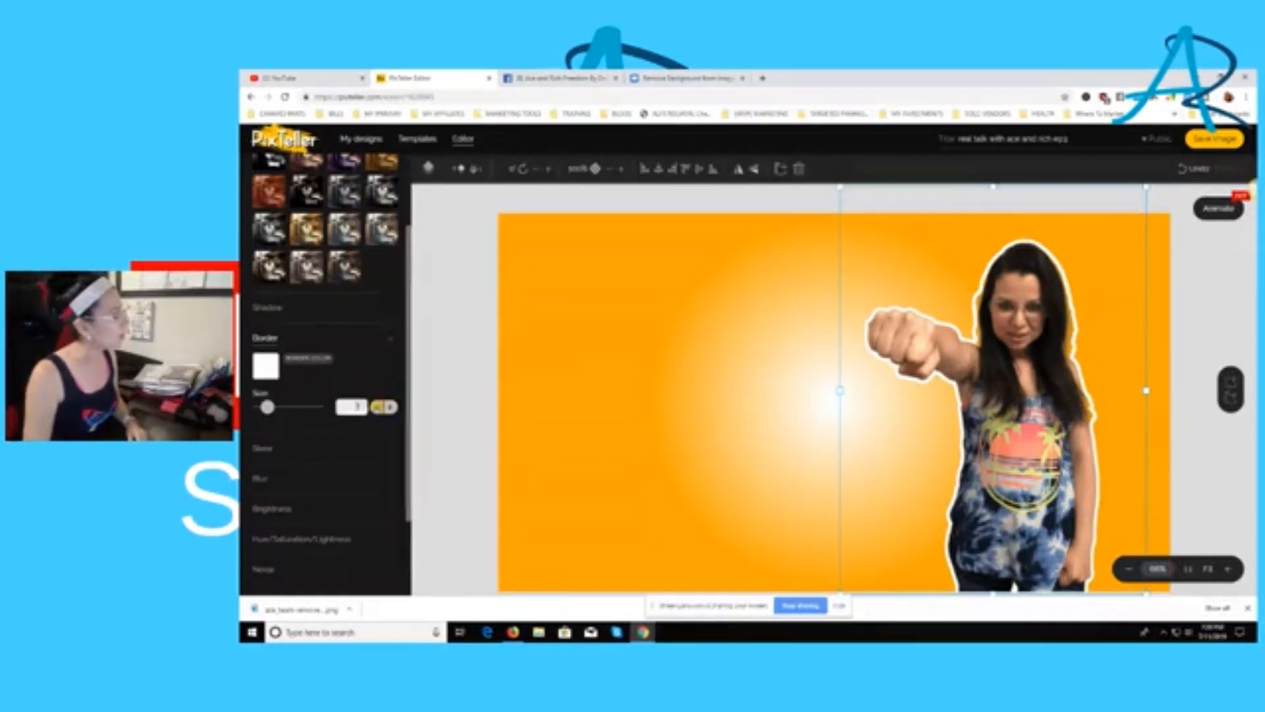
mouse_move(275, 414)
left_mouse_down()
mouse_move(303, 416)
mouse_move(270, 412)
left_mouse_up()
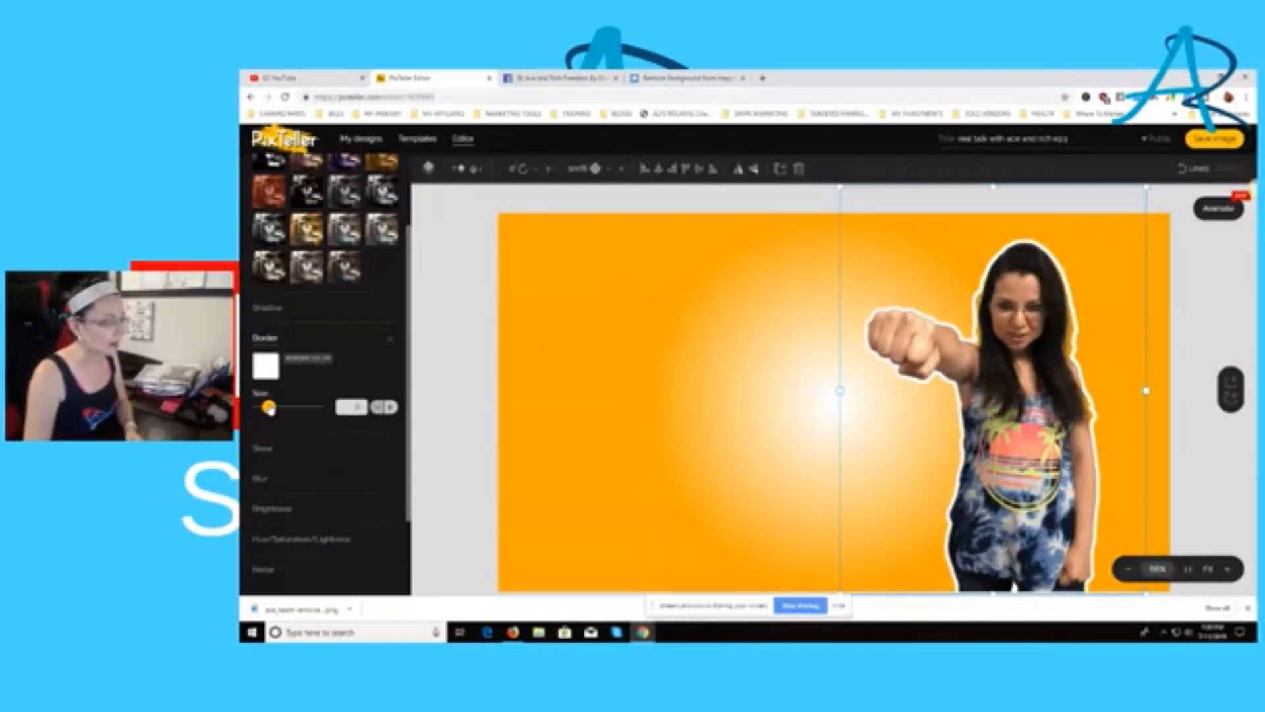
left_click(392, 408)
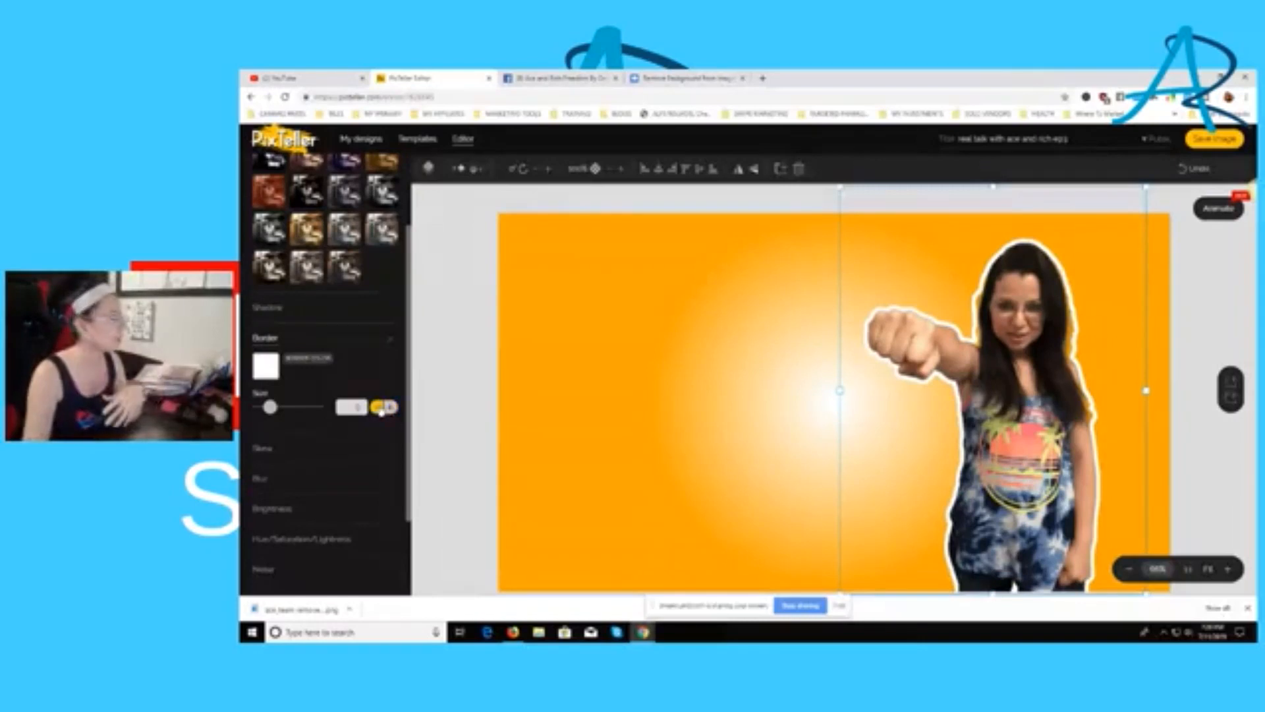
Try a red border around the cutout photo and change the border colour back to white
left_click(272, 370)
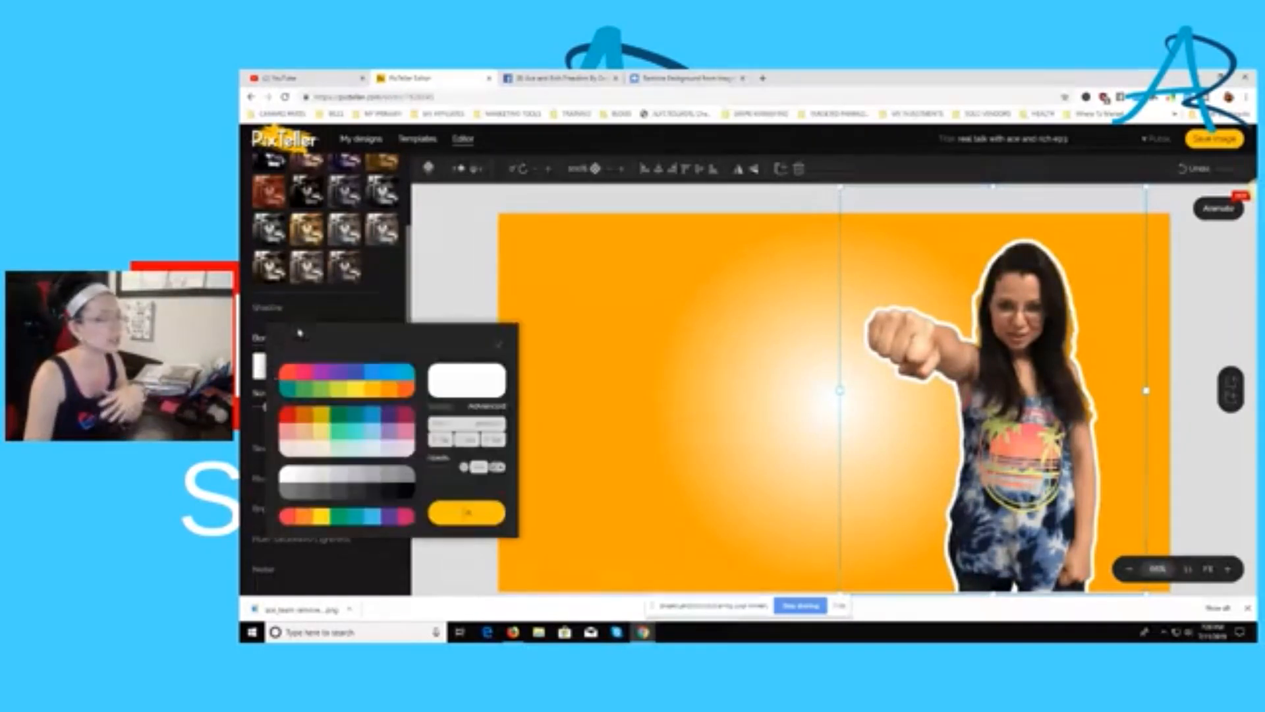
left_click(467, 424)
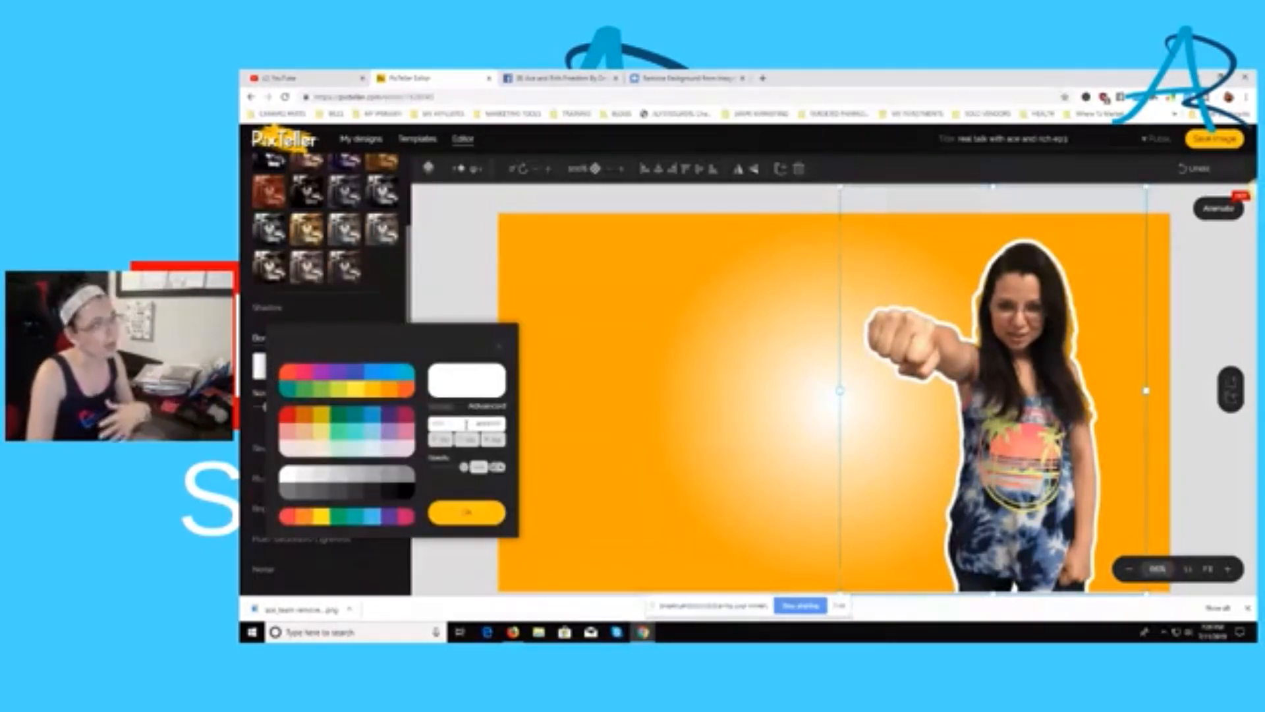
left_click(285, 416)
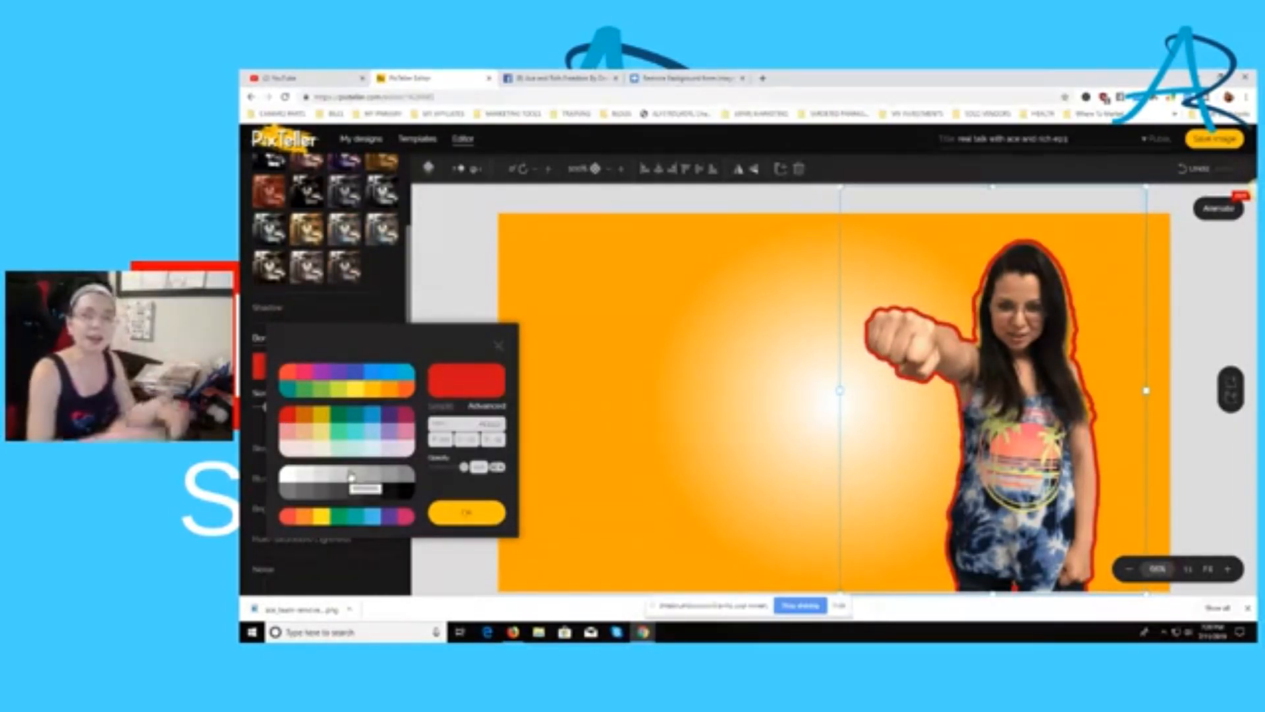
left_click(451, 514)
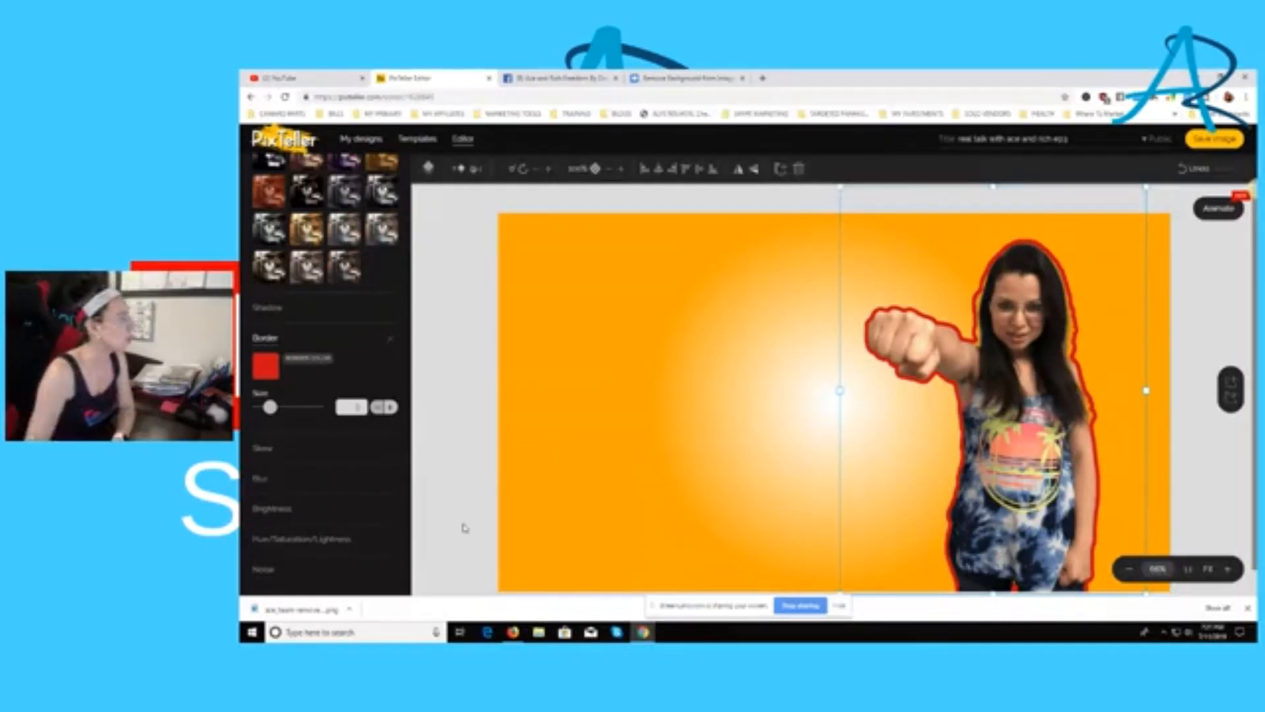
left_click(265, 366)
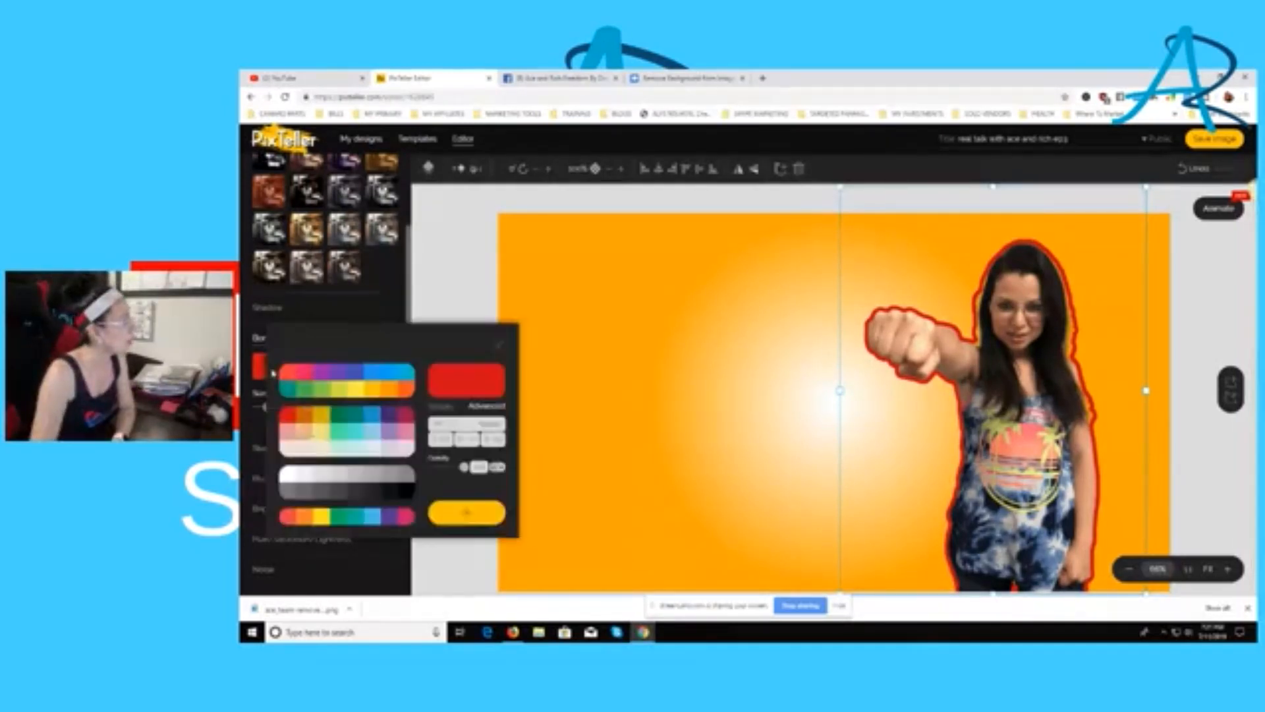
left_click(288, 473)
left_click(455, 521)
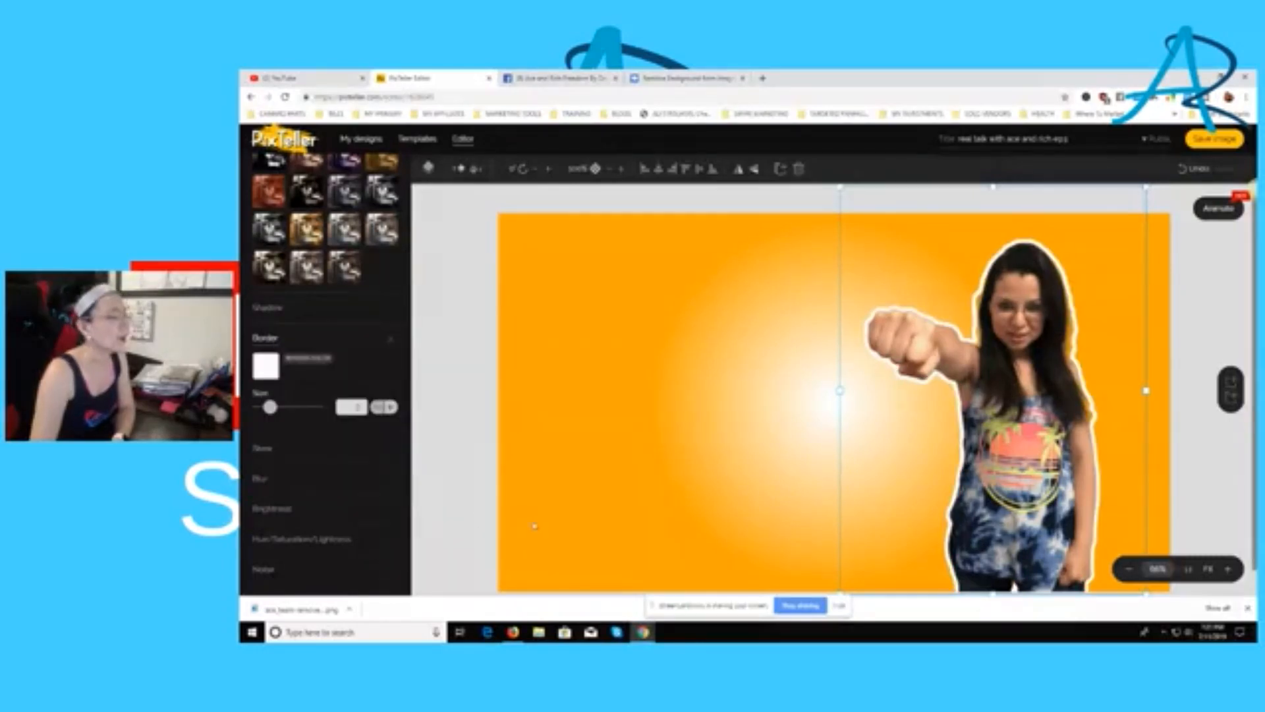
Add a new text element to the thumbnail
left_click(627, 413)
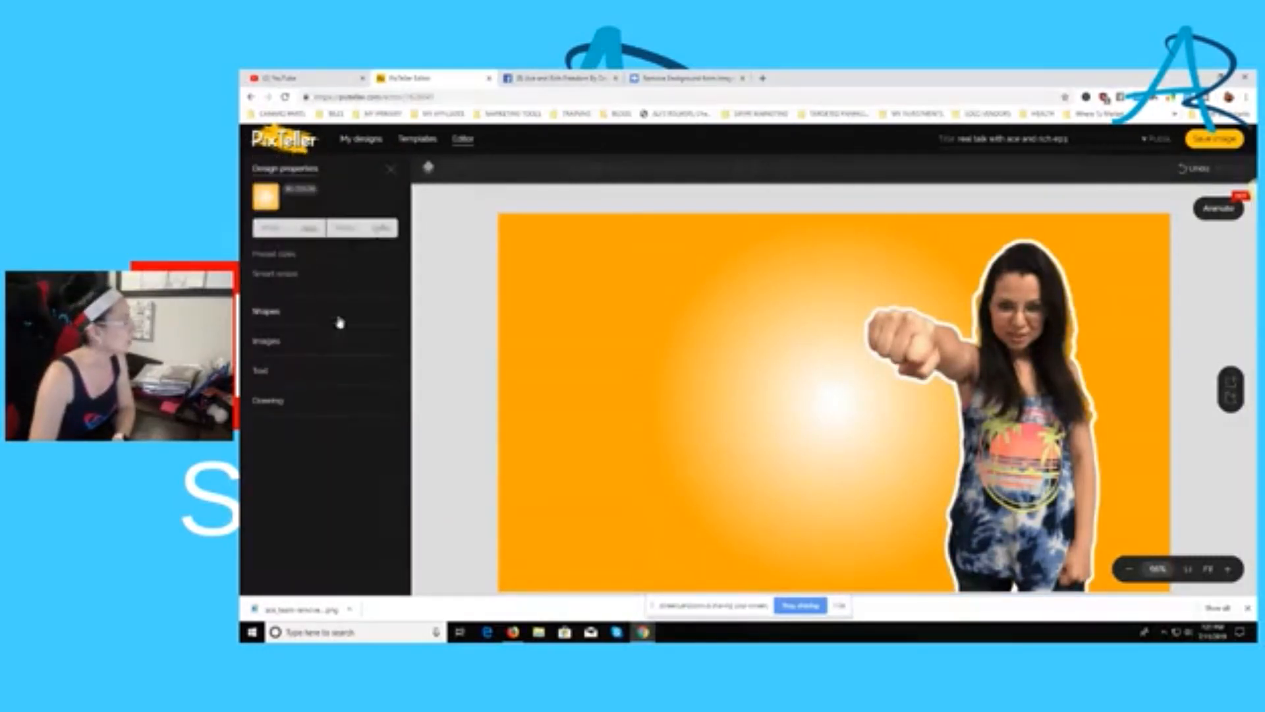
left_click(261, 370)
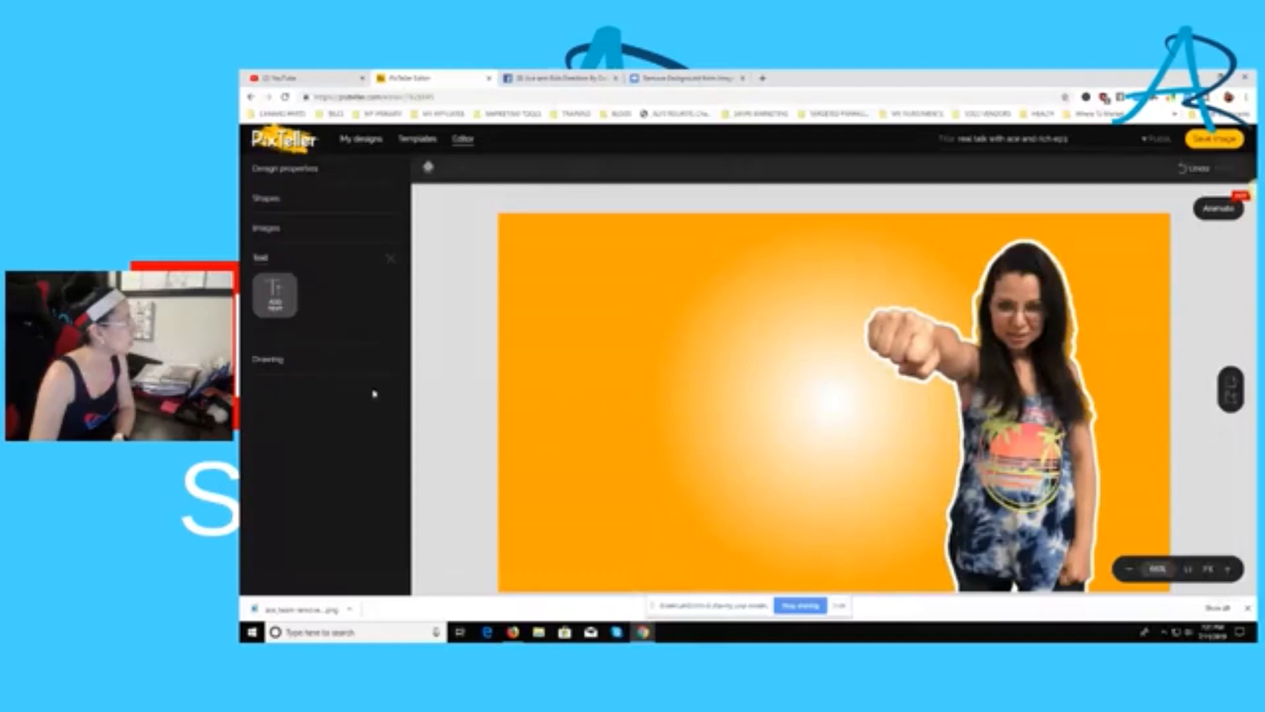
left_click(278, 305)
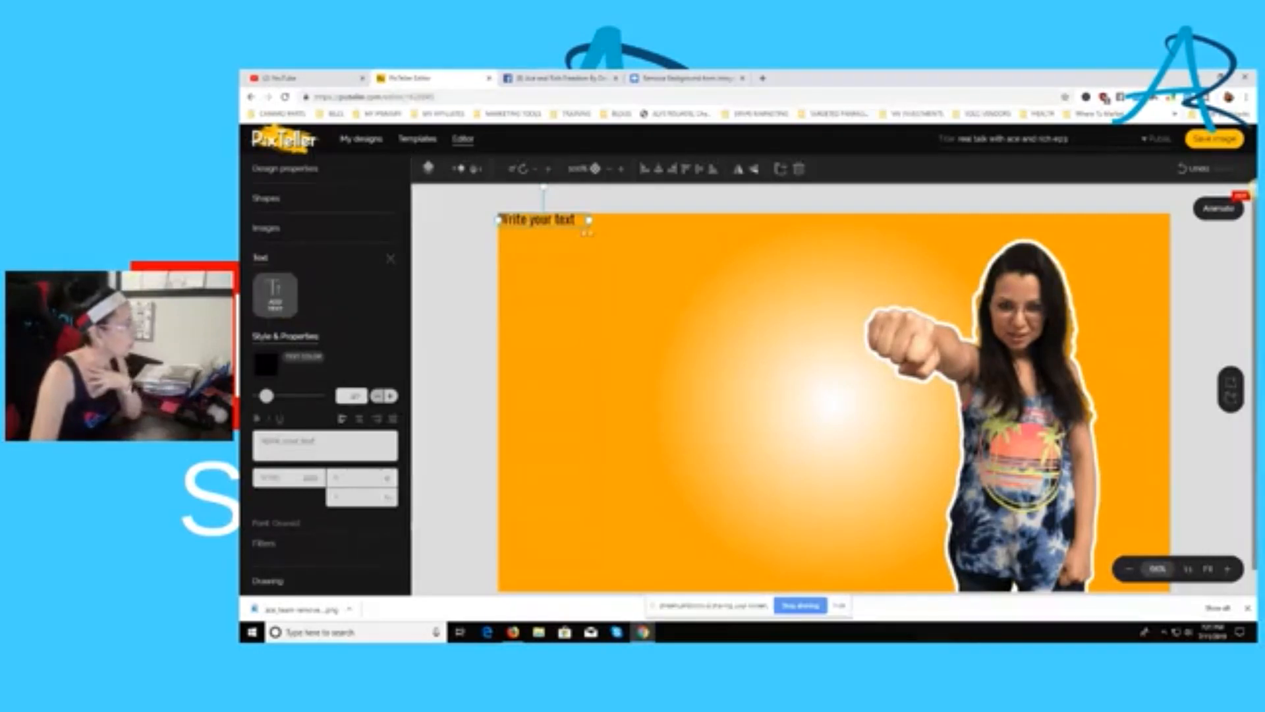
Widen the new text box to nearly half the canvas width, colour its text white and enlarge the text to headline size
left_click_drag(588, 220, 796, 220)
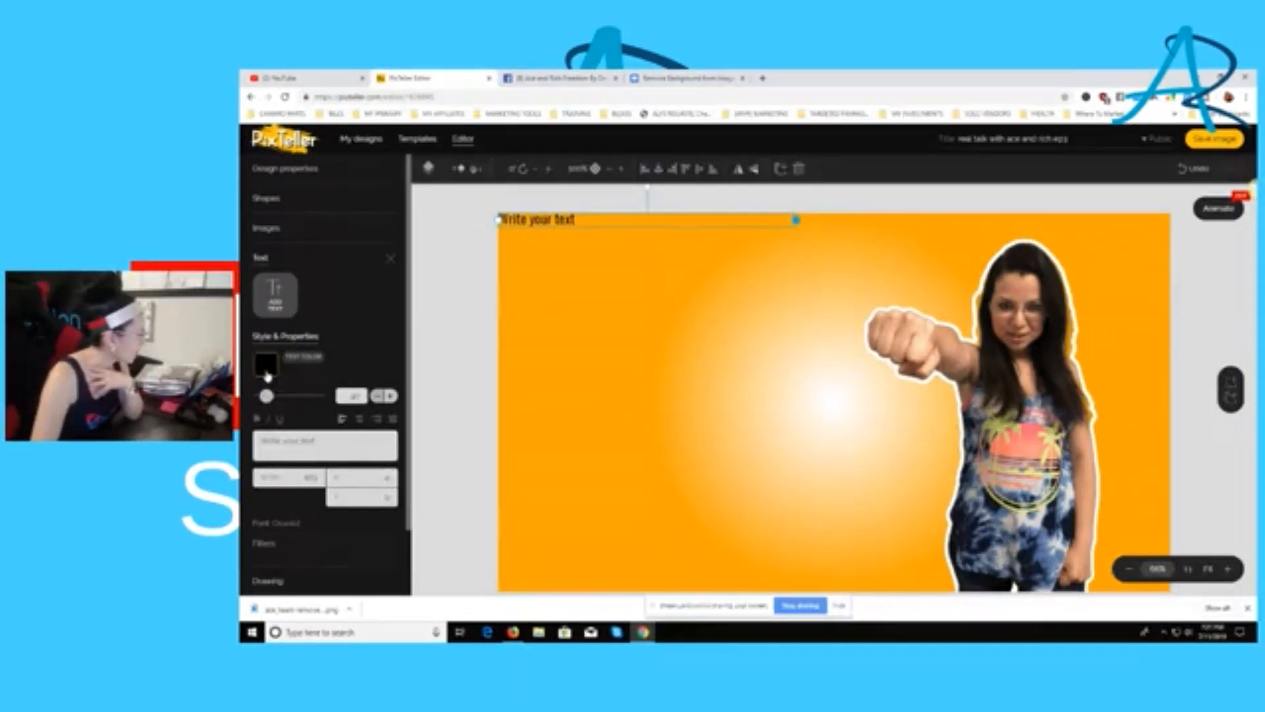
left_click(269, 377)
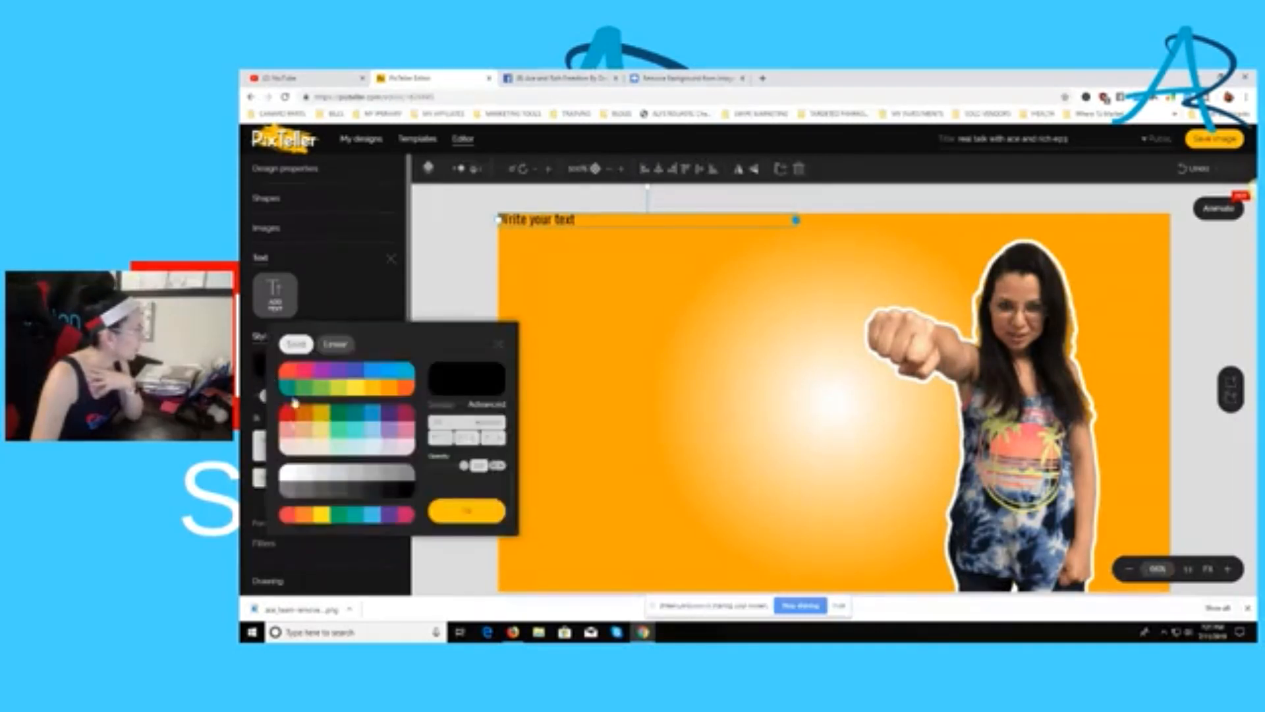
left_click(292, 476)
left_click(465, 512)
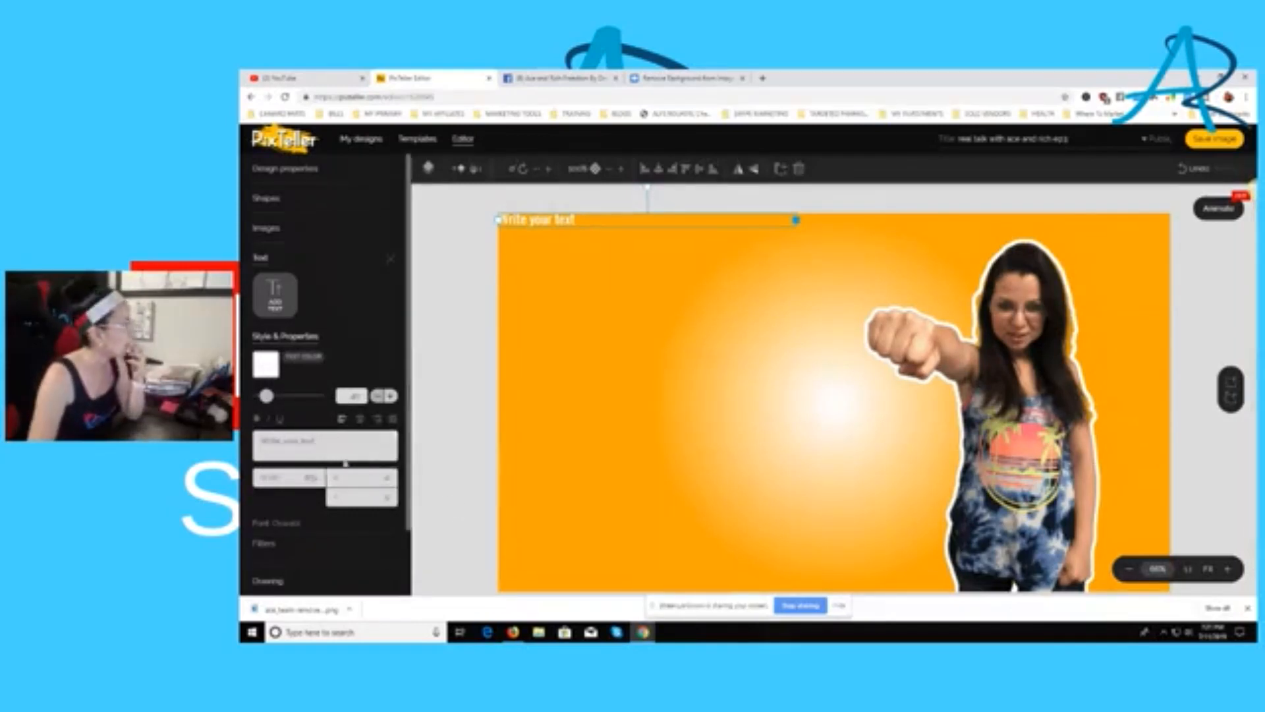
left_click_drag(272, 403, 296, 405)
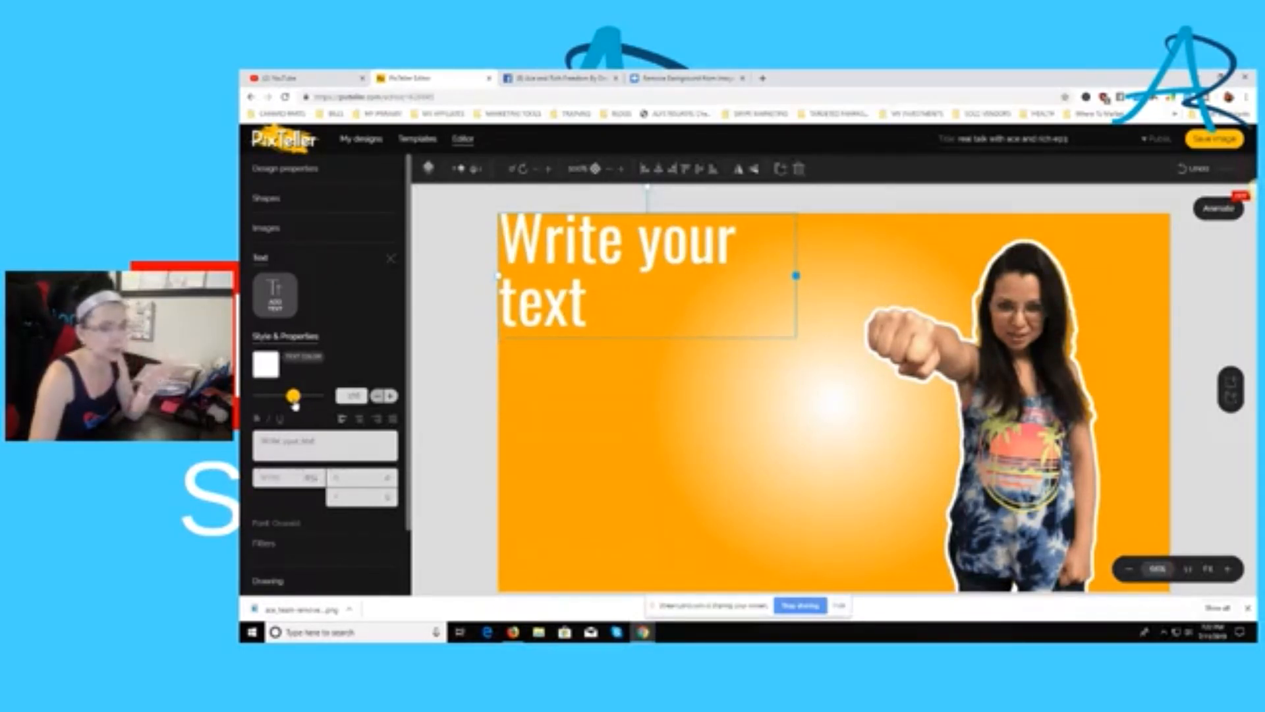
left_click_drag(295, 405, 294, 406)
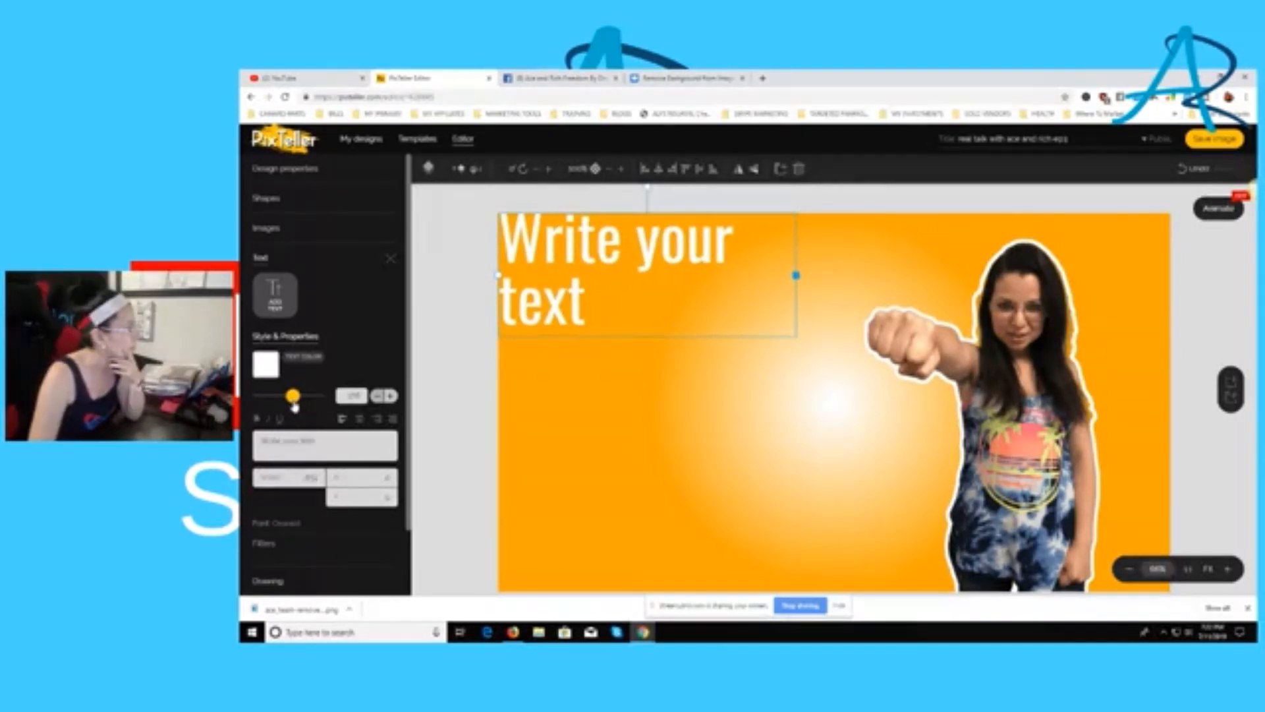
Replace the placeholder text with "How To Make The White Outline In Your Image Thumbnail"
double_click(585, 252)
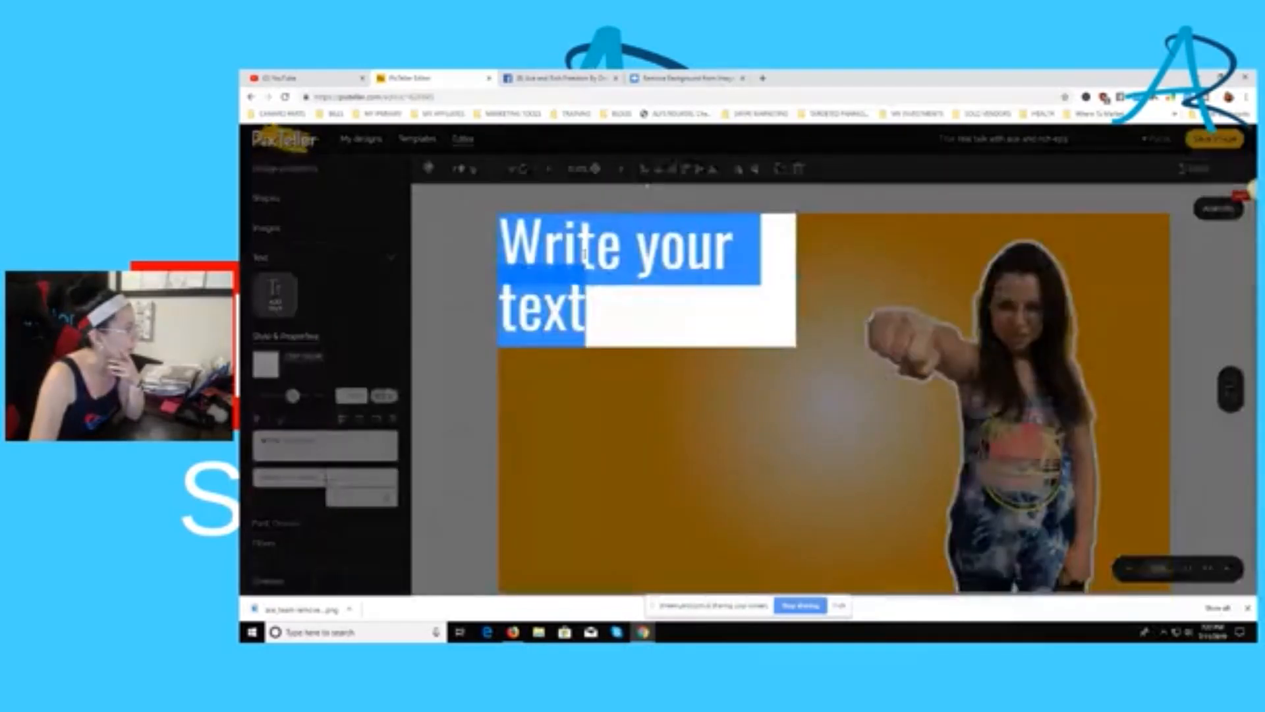
type("How")
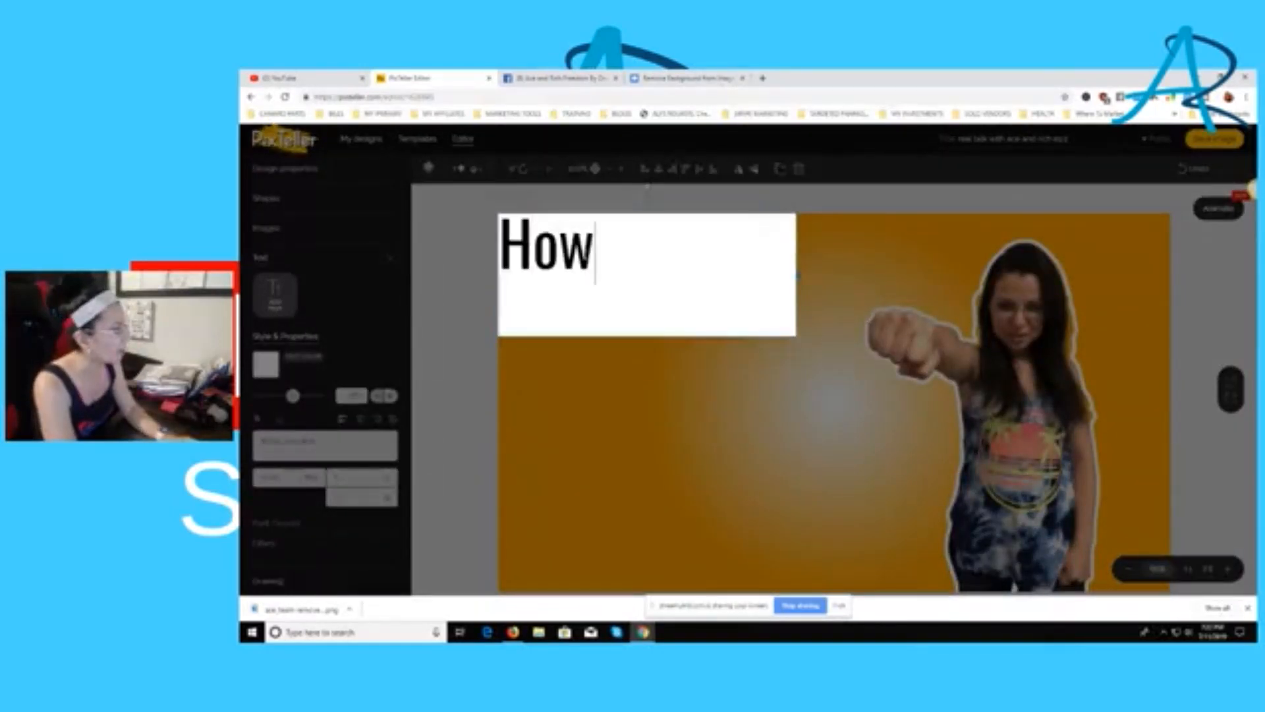
type(" To Make The")
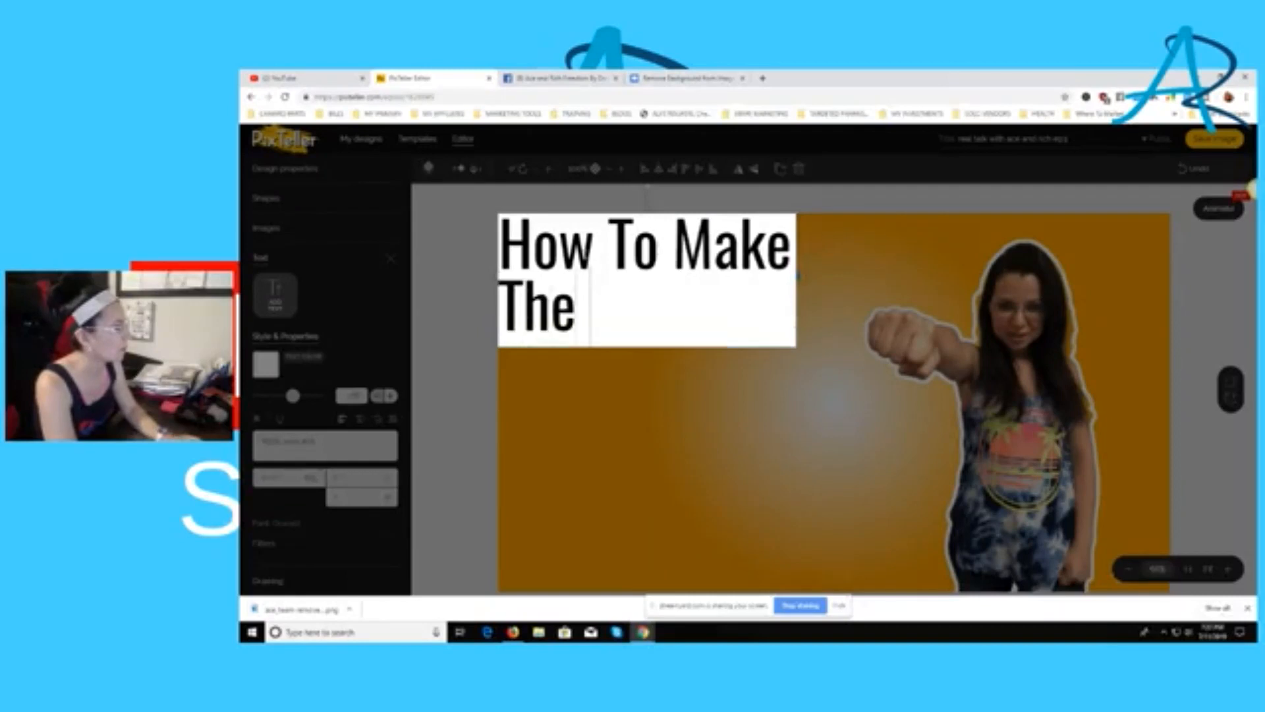
type(" White")
type("Outline")
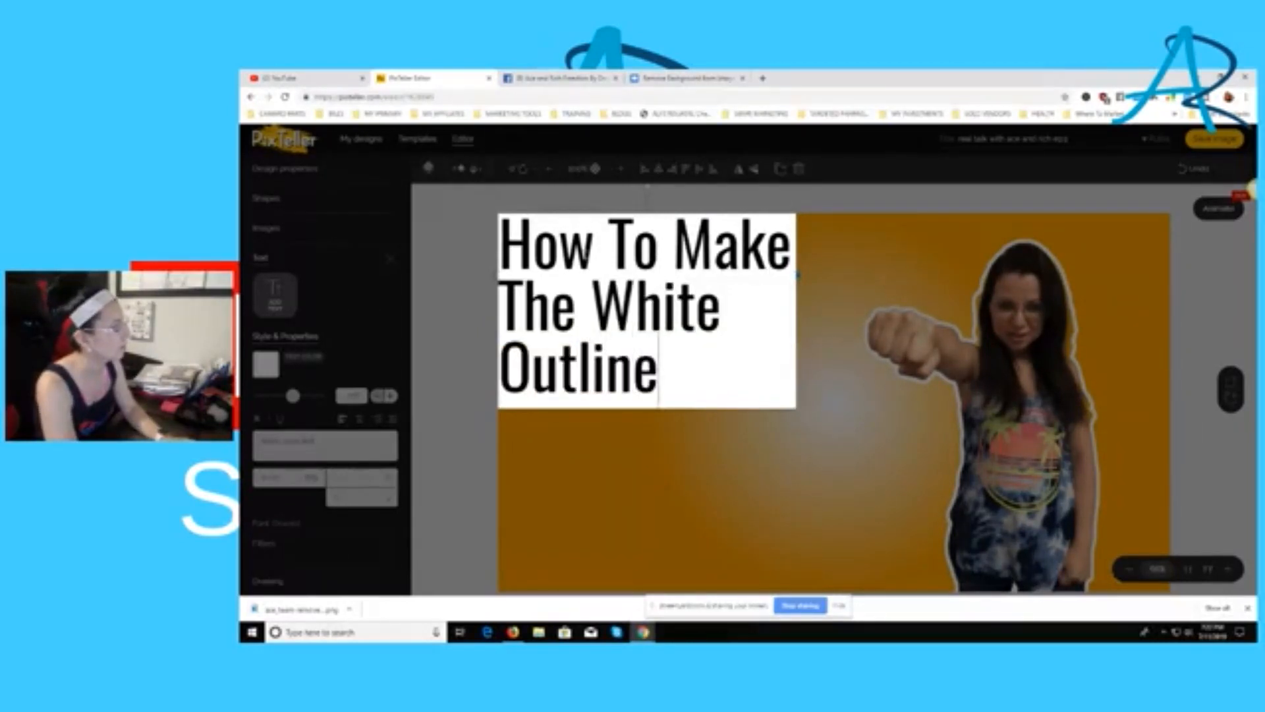
type(" In Your")
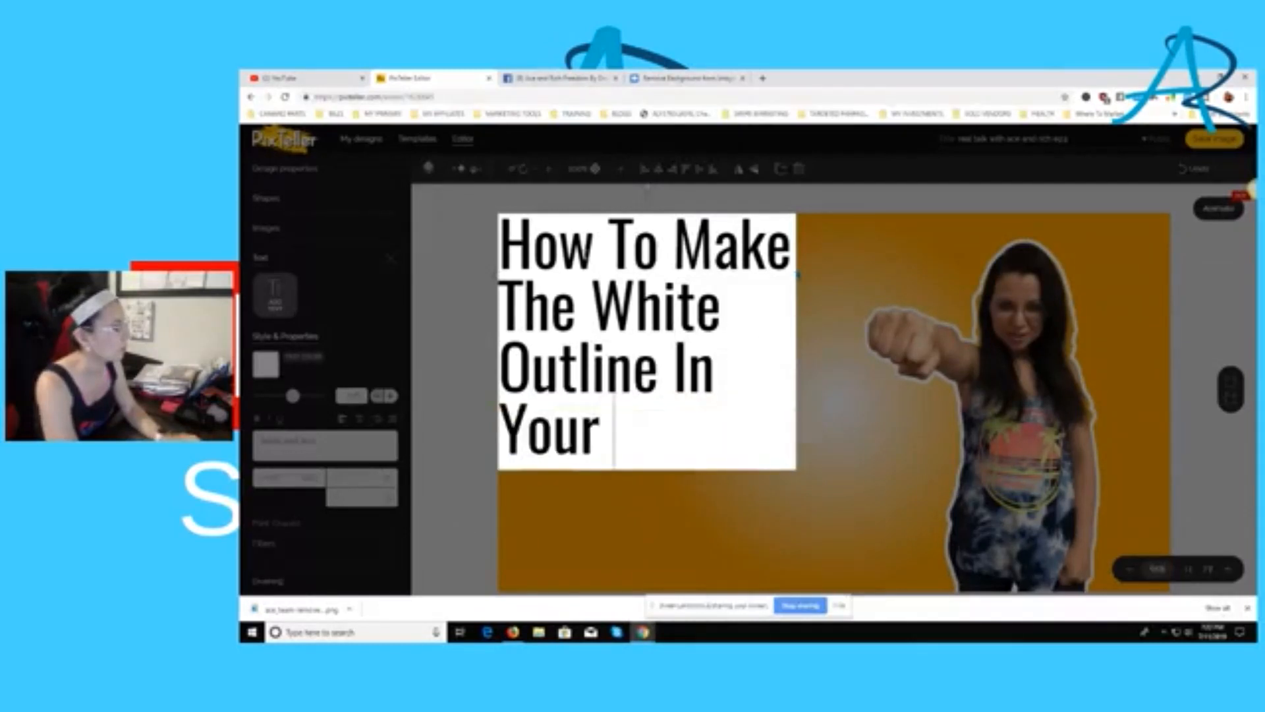
type(" Image Thumbnail")
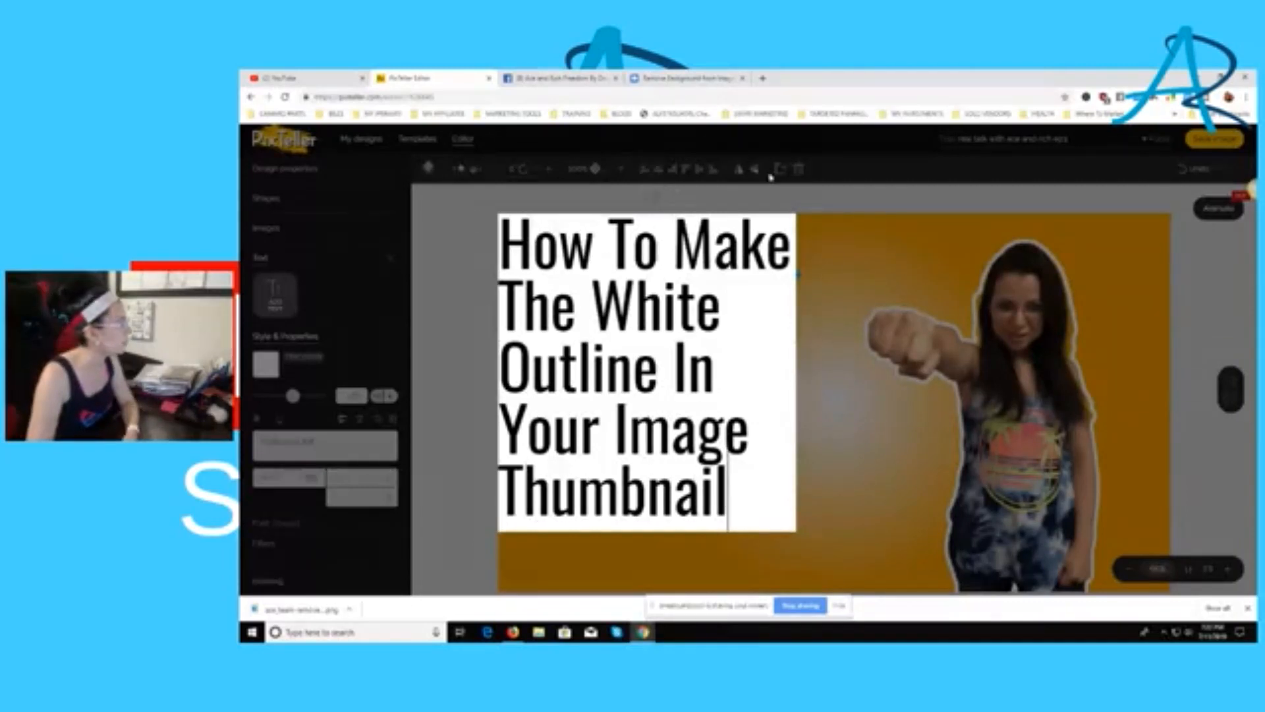
key("Escape")
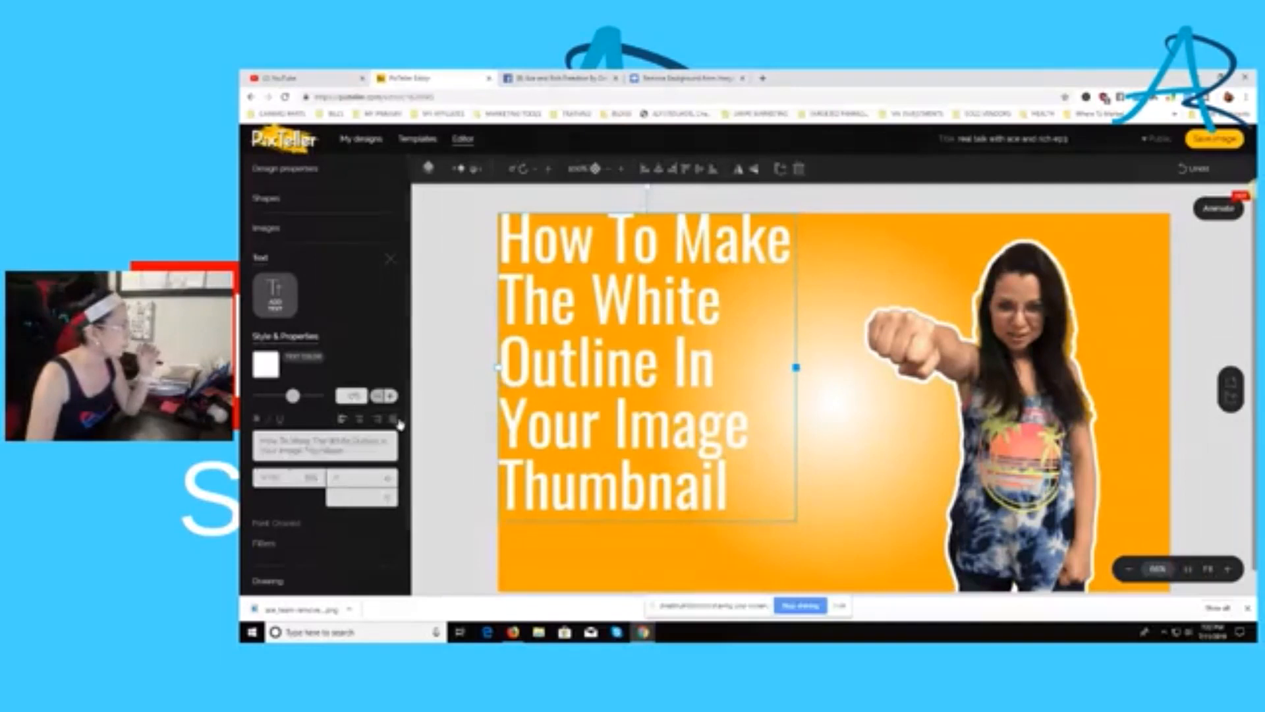
Centre-align the headline, move it into the empty orange area beside the photo and tilt it slightly counterclockwise
left_click(360, 419)
left_click_drag(658, 376, 705, 419)
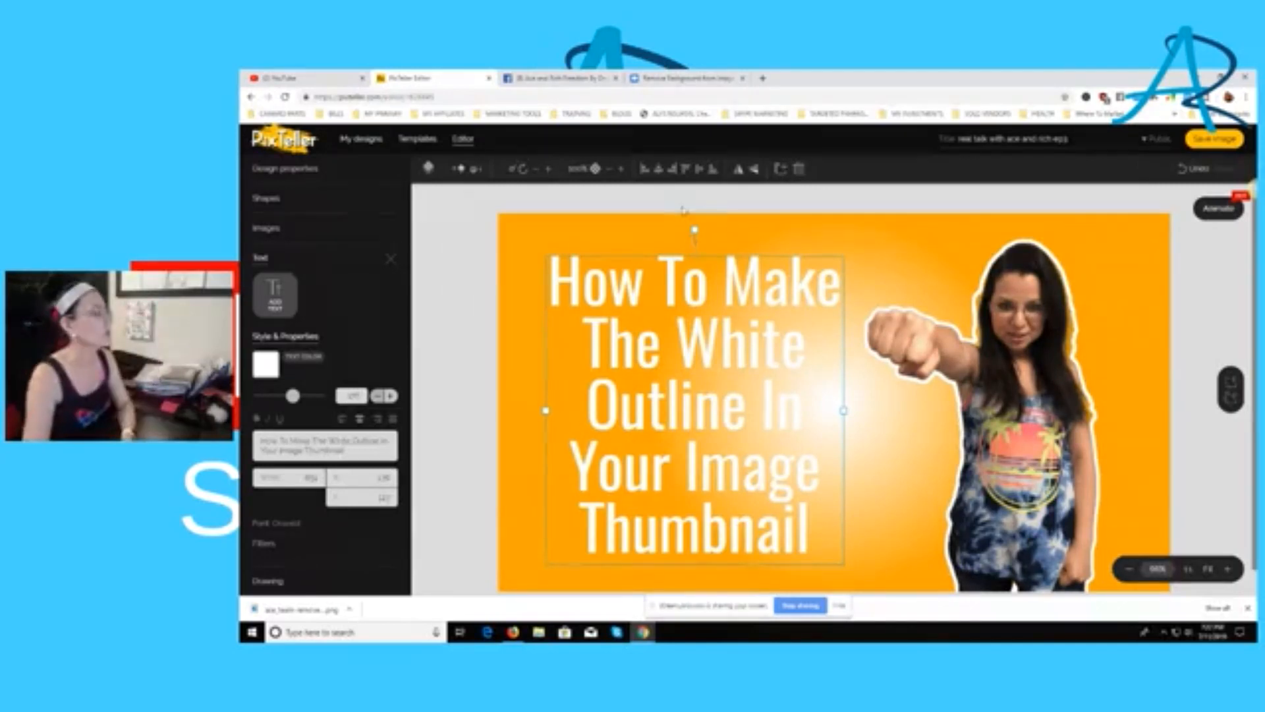
left_click_drag(694, 230, 666, 232)
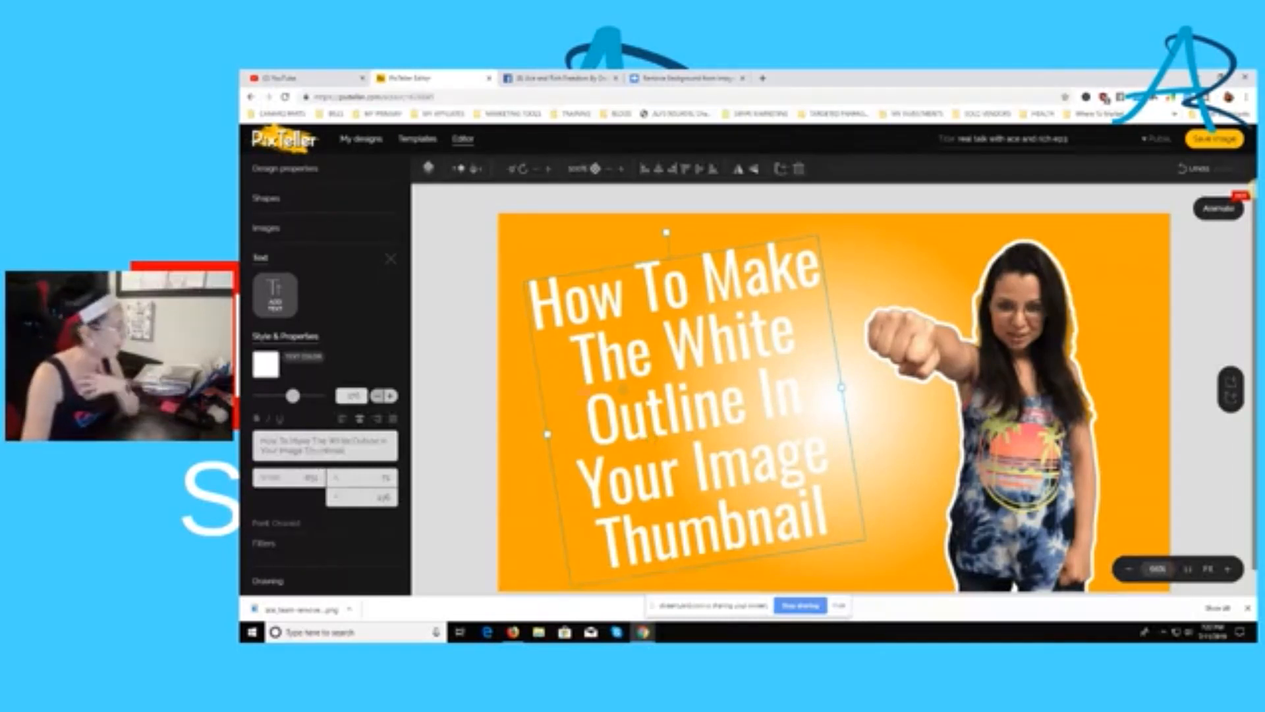
Look through the default font families for the headline and reselect Oswald
scroll(331, 381, "down", 2)
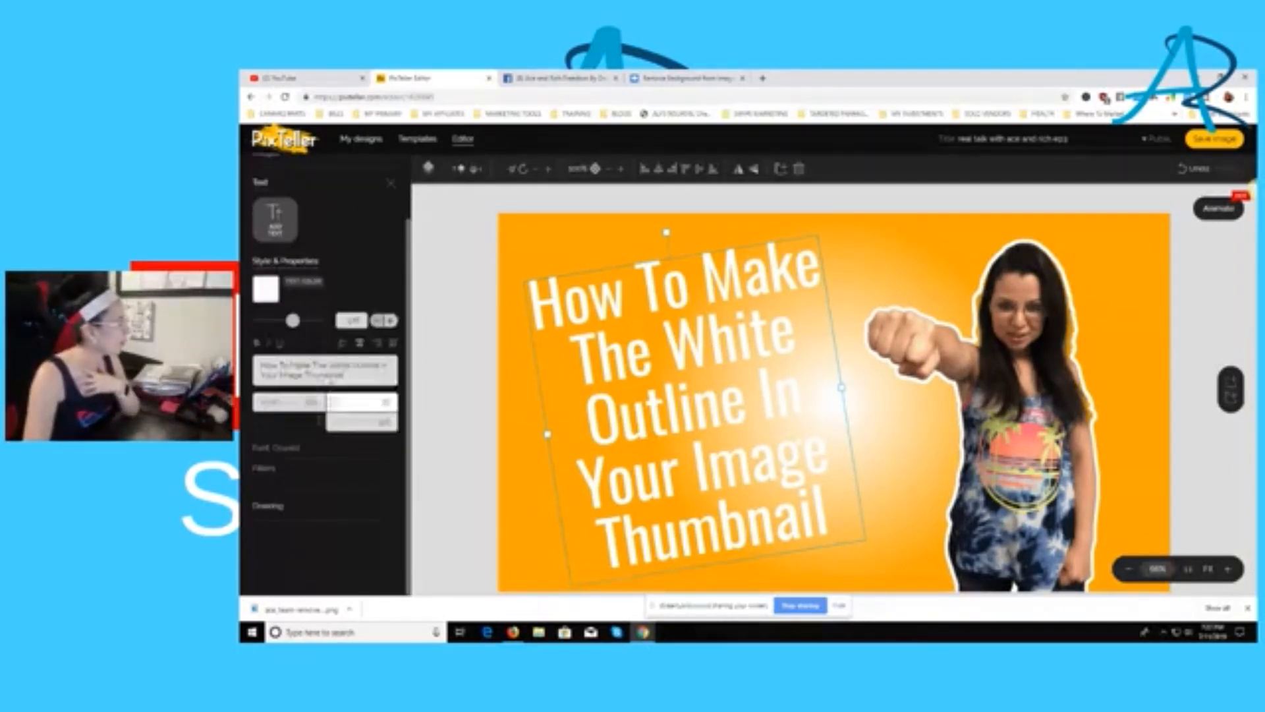
left_click(270, 454)
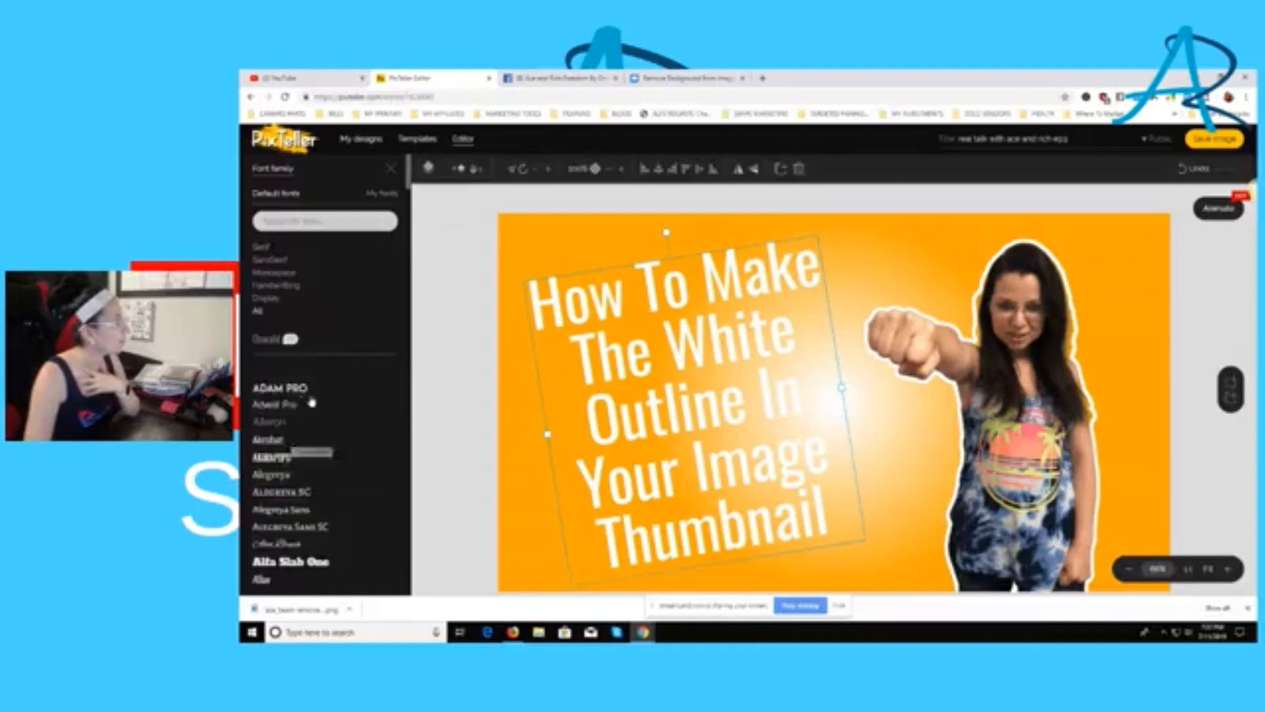
scroll(303, 422, "down", 3)
scroll(314, 396, "down", 5)
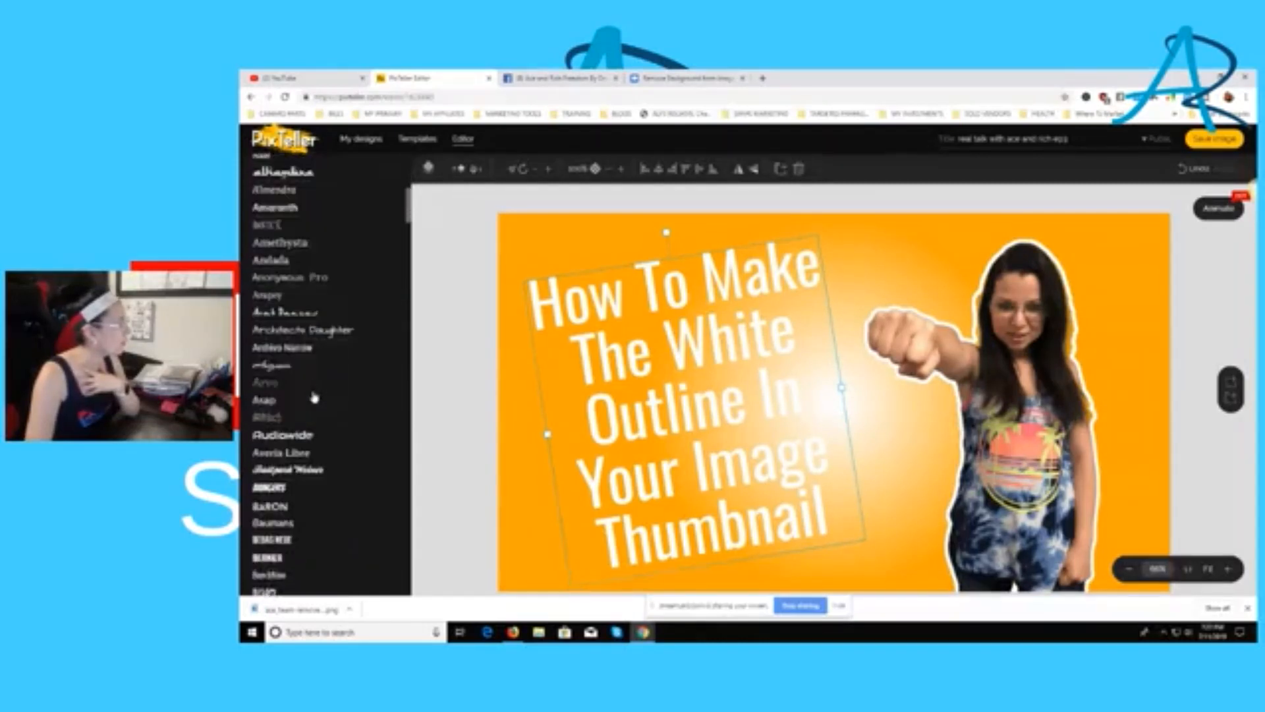
scroll(315, 389, "down", 3)
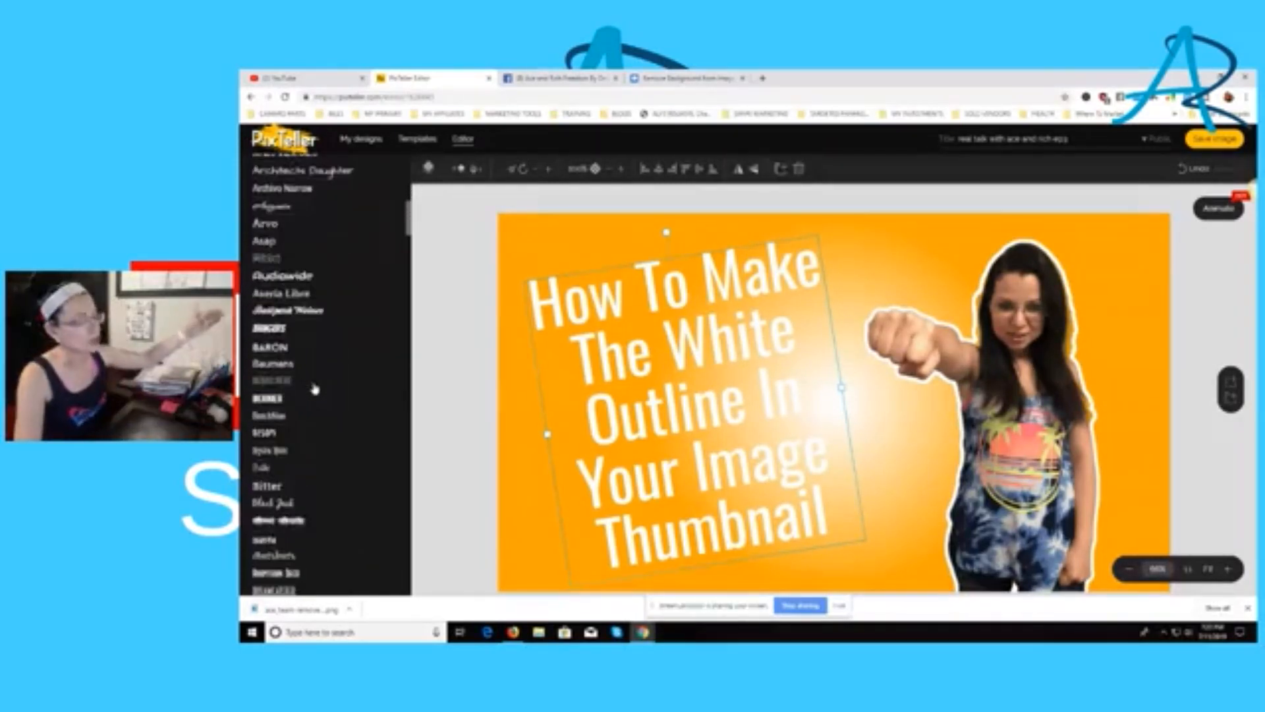
scroll(314, 389, "down", 3)
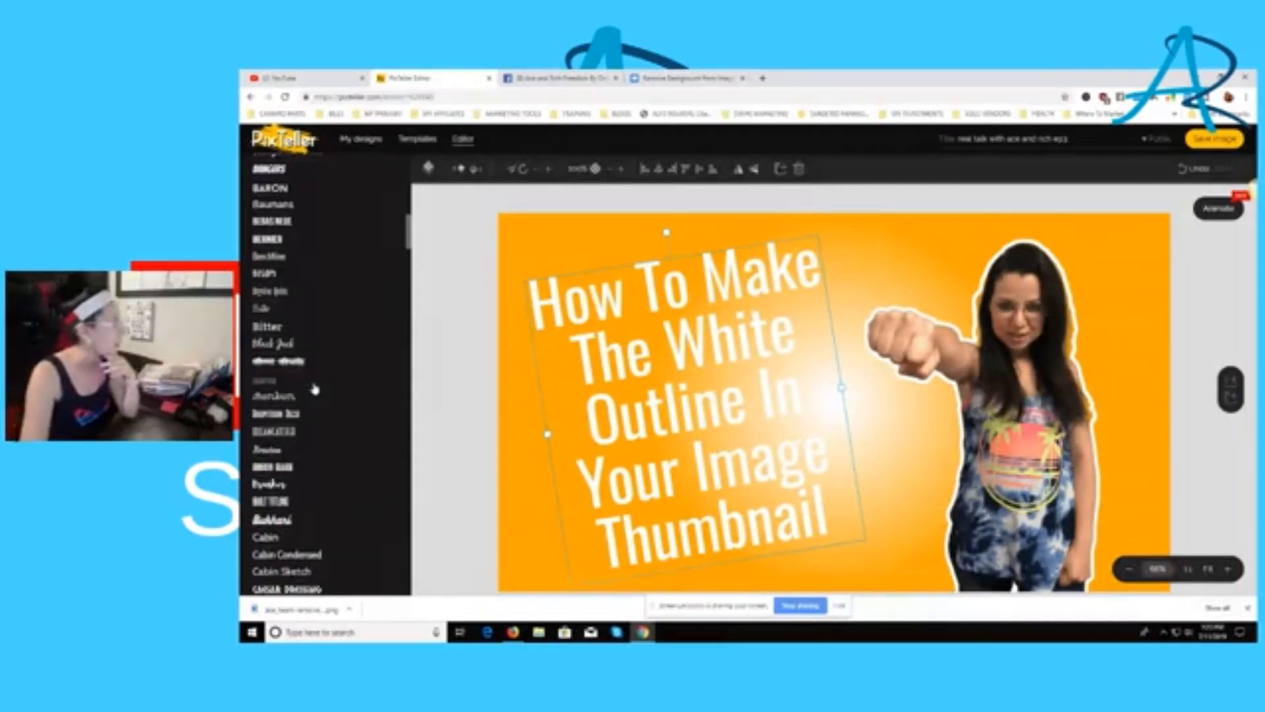
scroll(330, 506, "down", 4)
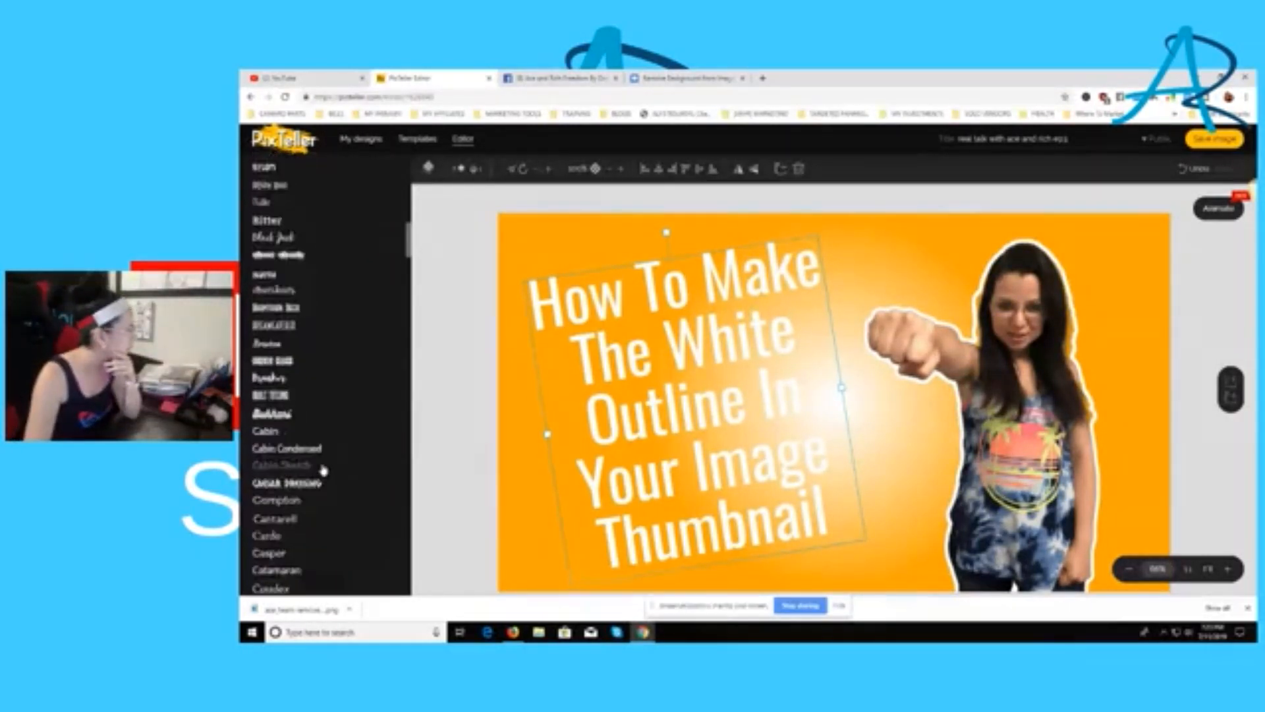
scroll(317, 442, "down", 12)
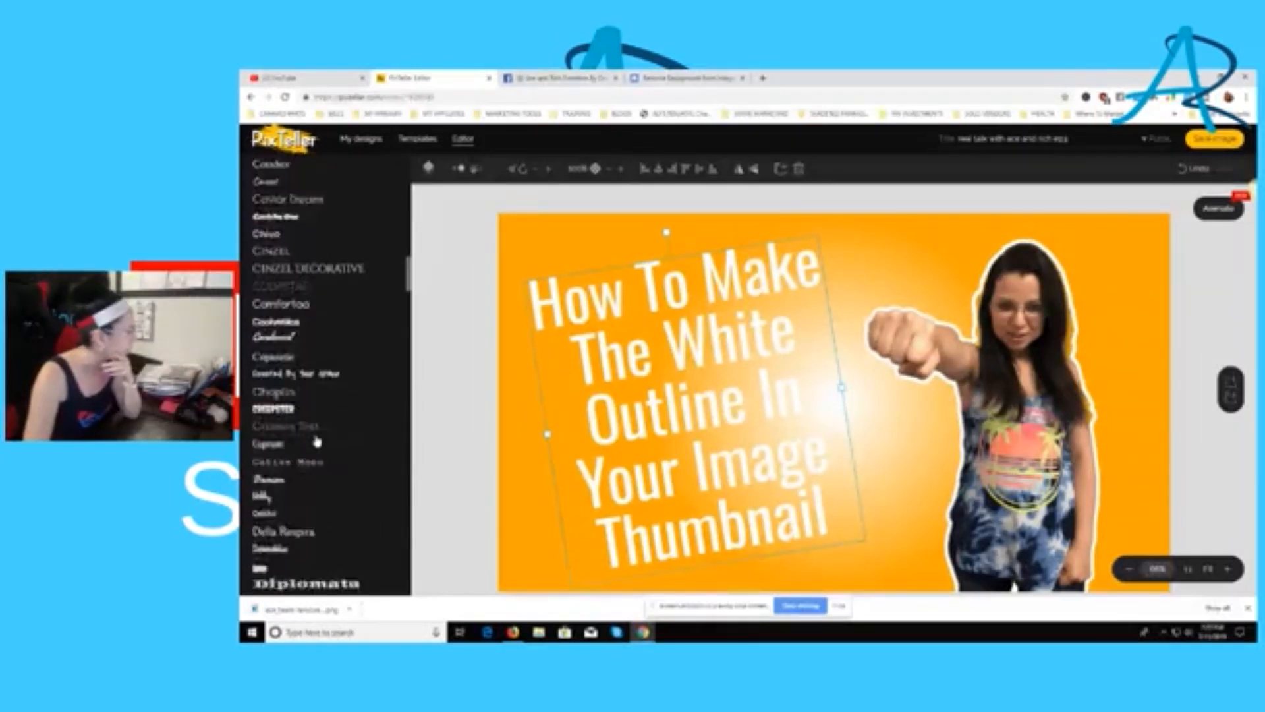
scroll(319, 439, "down", 6)
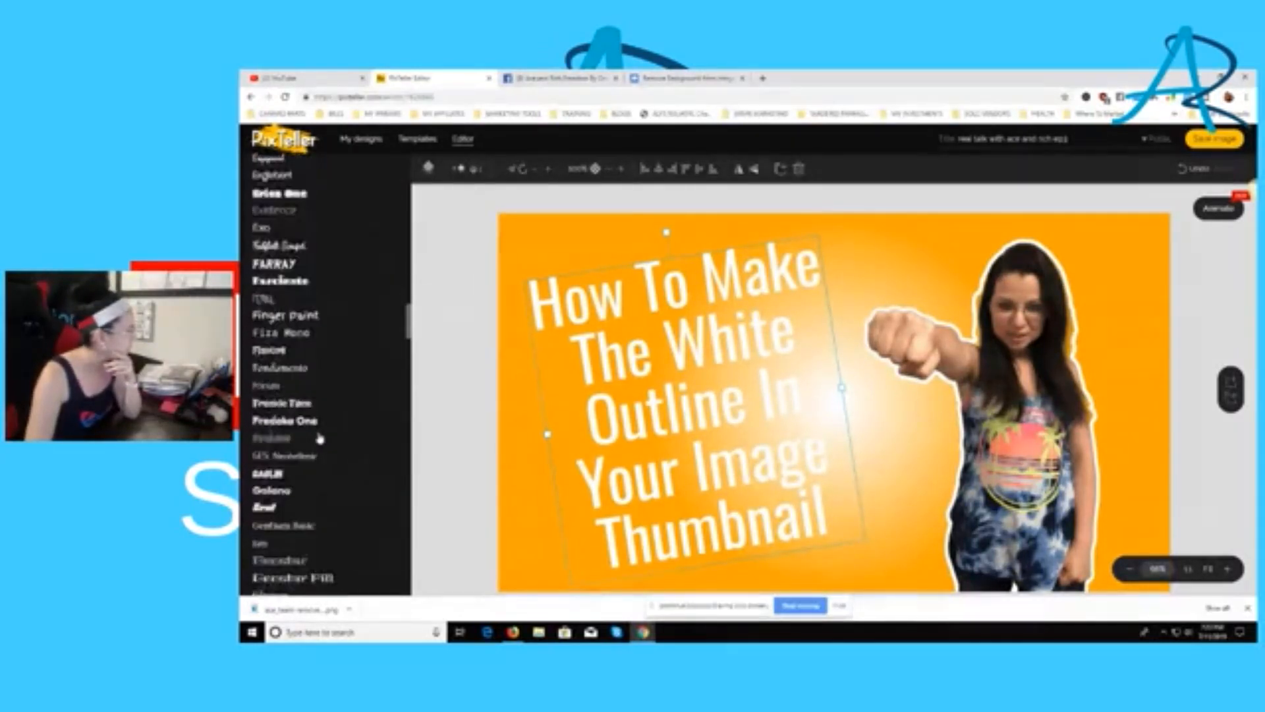
scroll(321, 436, "down", 10)
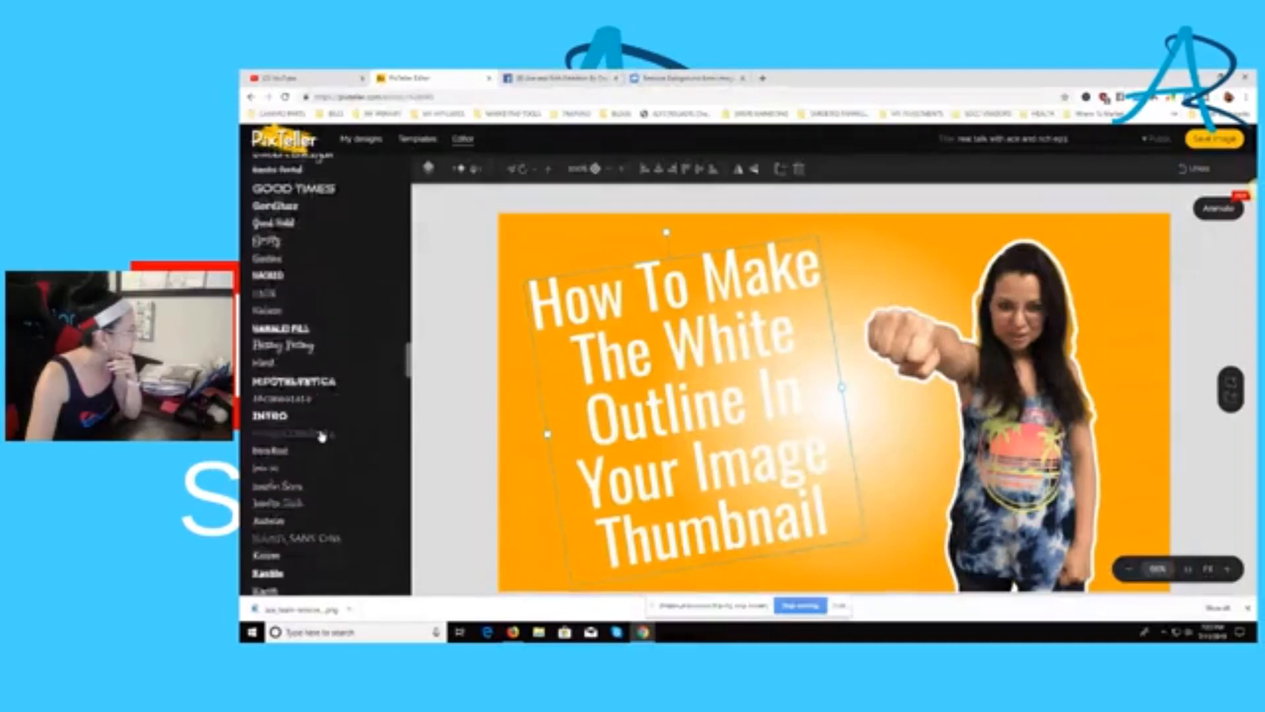
scroll(321, 437, "down", 7)
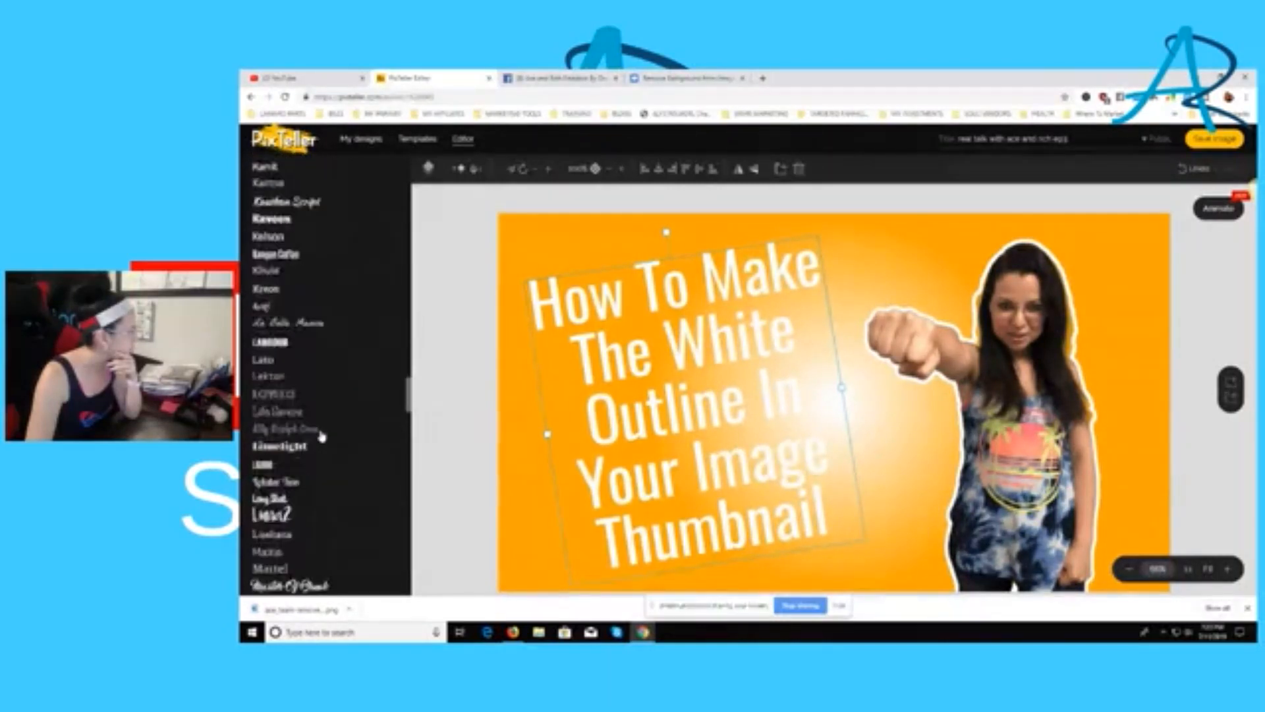
scroll(321, 436, "down", 8)
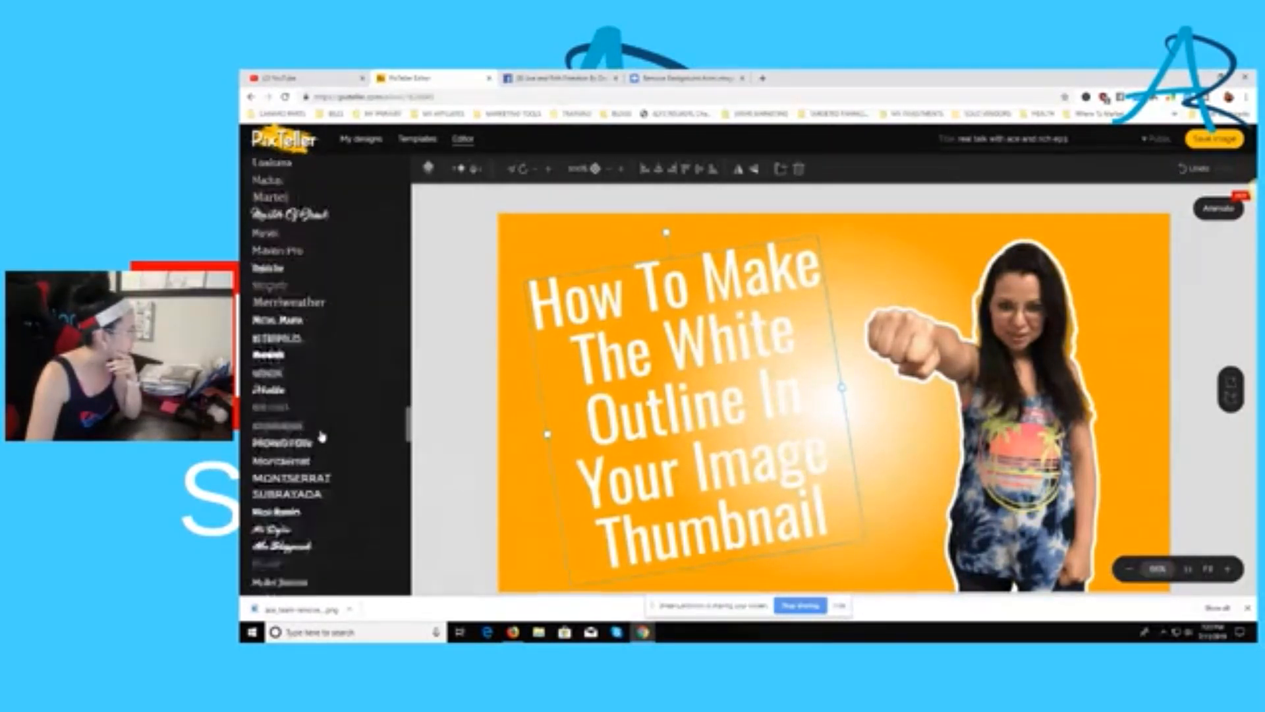
scroll(321, 436, "down", 3)
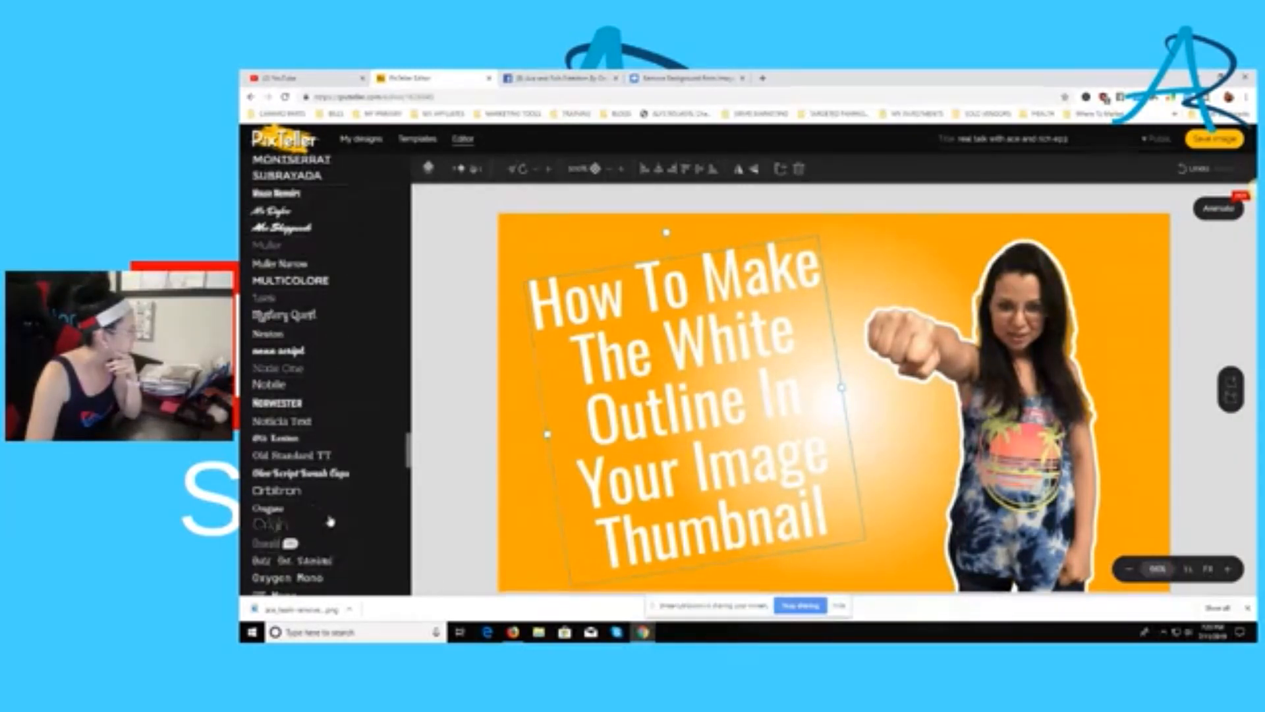
left_click(283, 544)
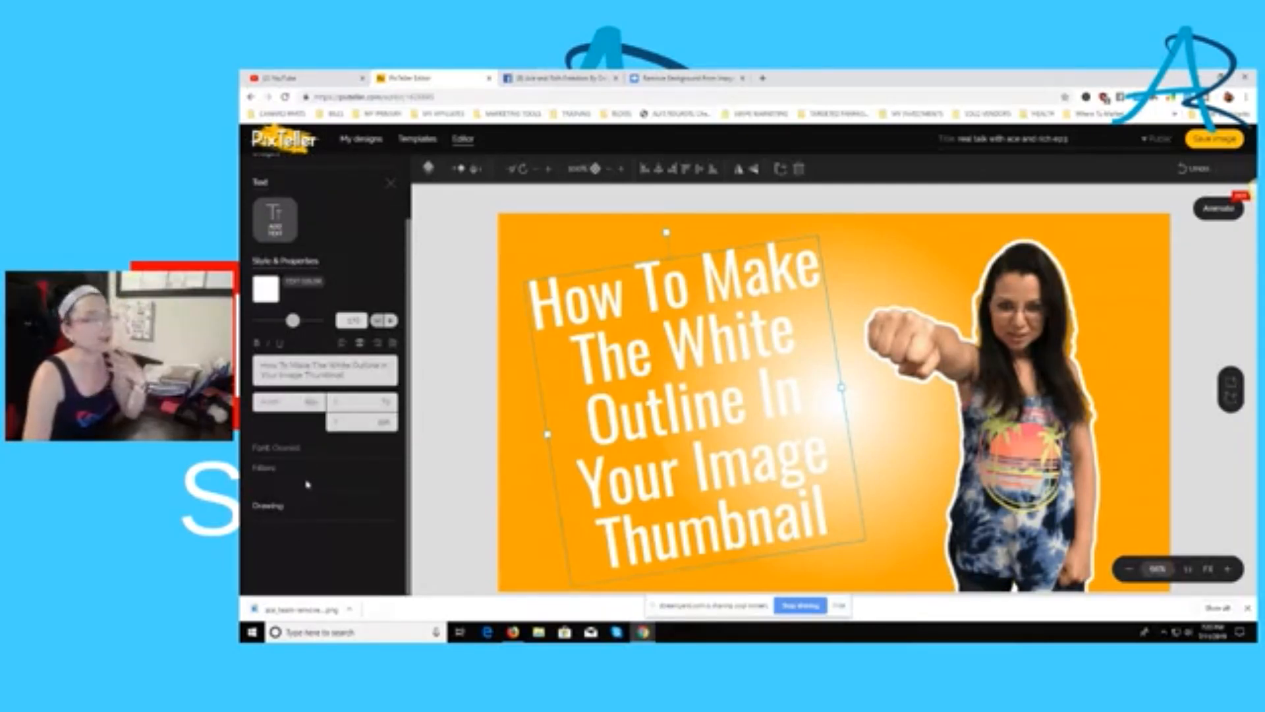
Change the headline's font to Norwester
left_click(289, 452)
scroll(290, 455, "down", 2)
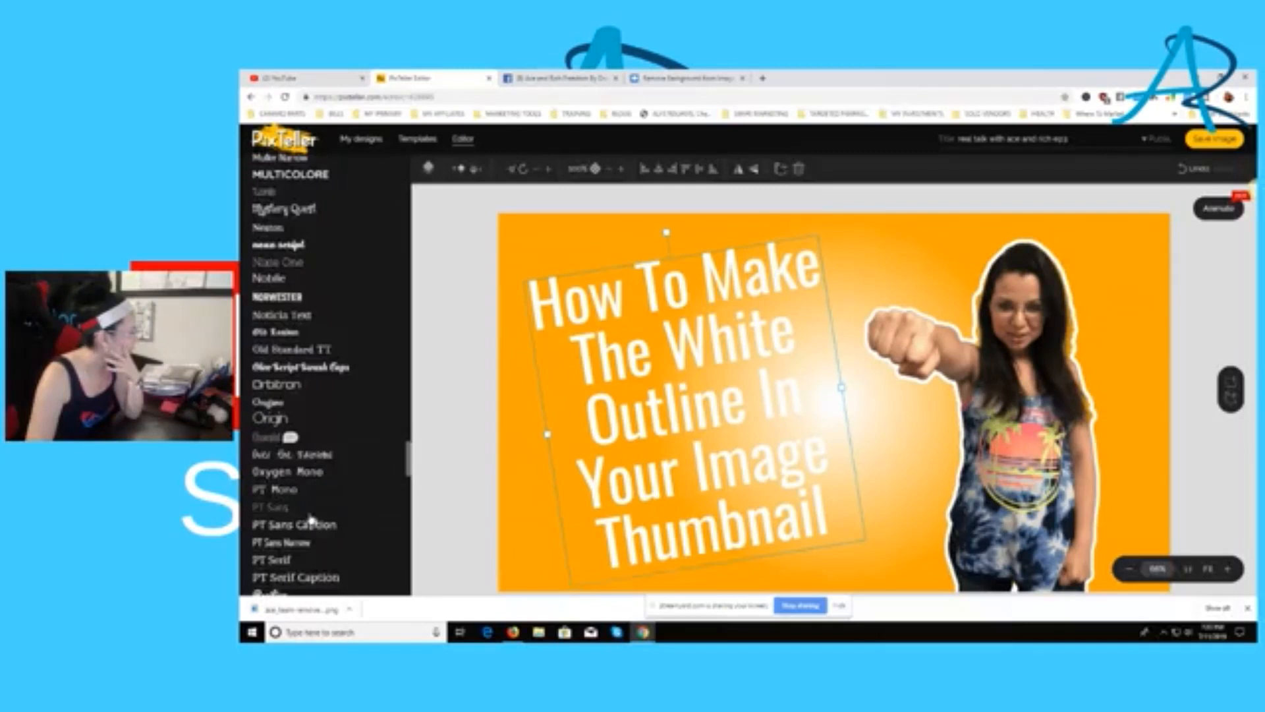
left_click(292, 300)
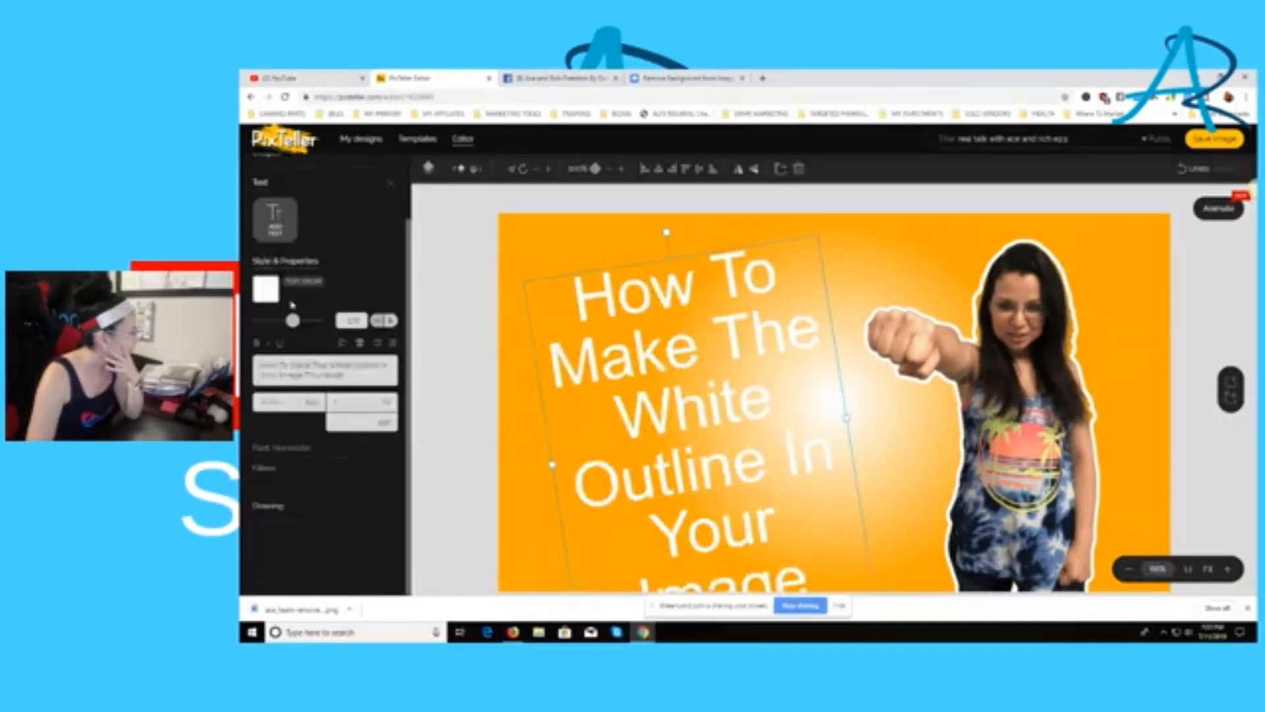
Reduce the headline's text size slightly so it fits on the canvas, and reposition it in the space beside the photo
left_click_drag(690, 410, 686, 389)
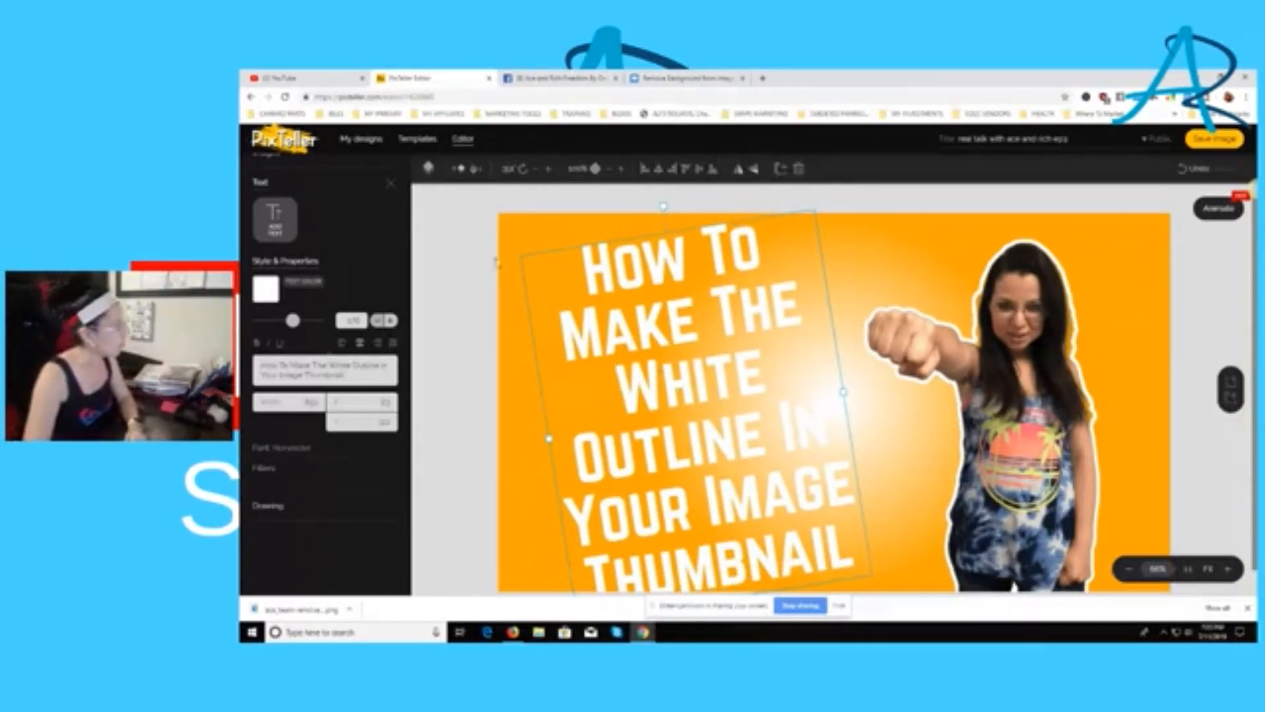
left_click_drag(294, 321, 289, 322)
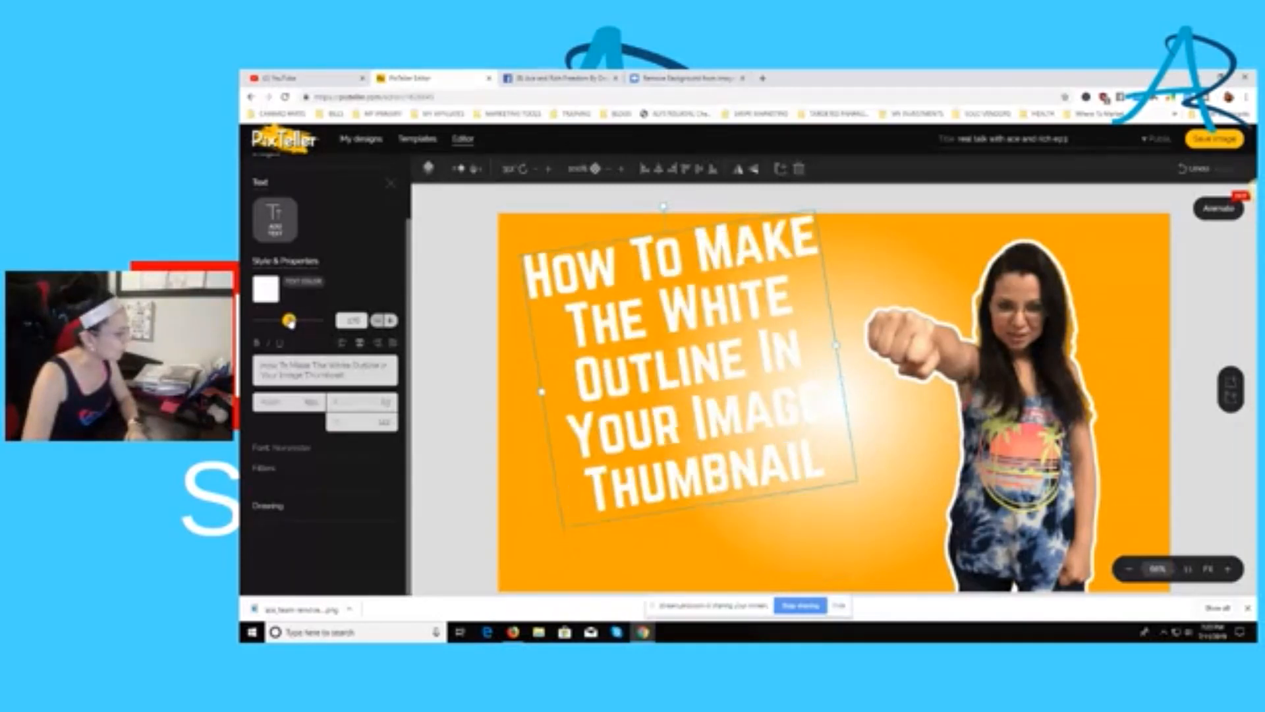
left_click_drag(652, 326, 665, 393)
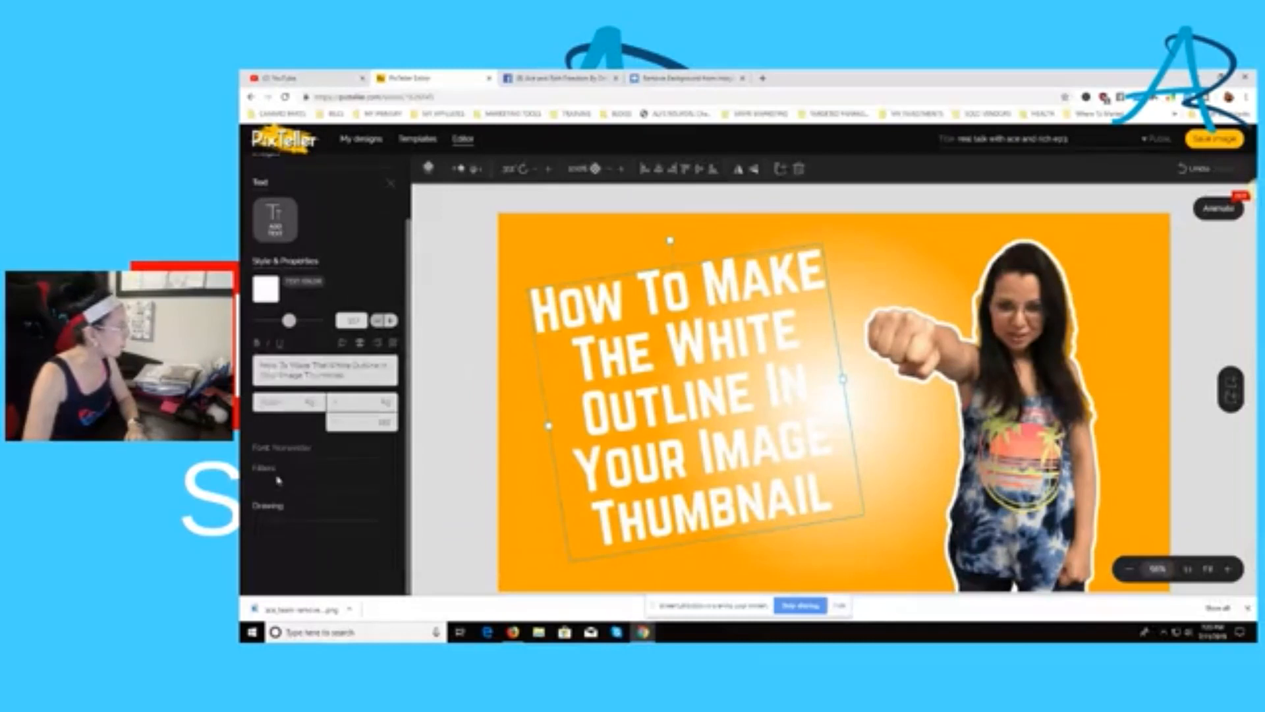
Add a salmon-pink shadow to the headline text and offset it slightly horizontally to the right of the letters
left_click(267, 475)
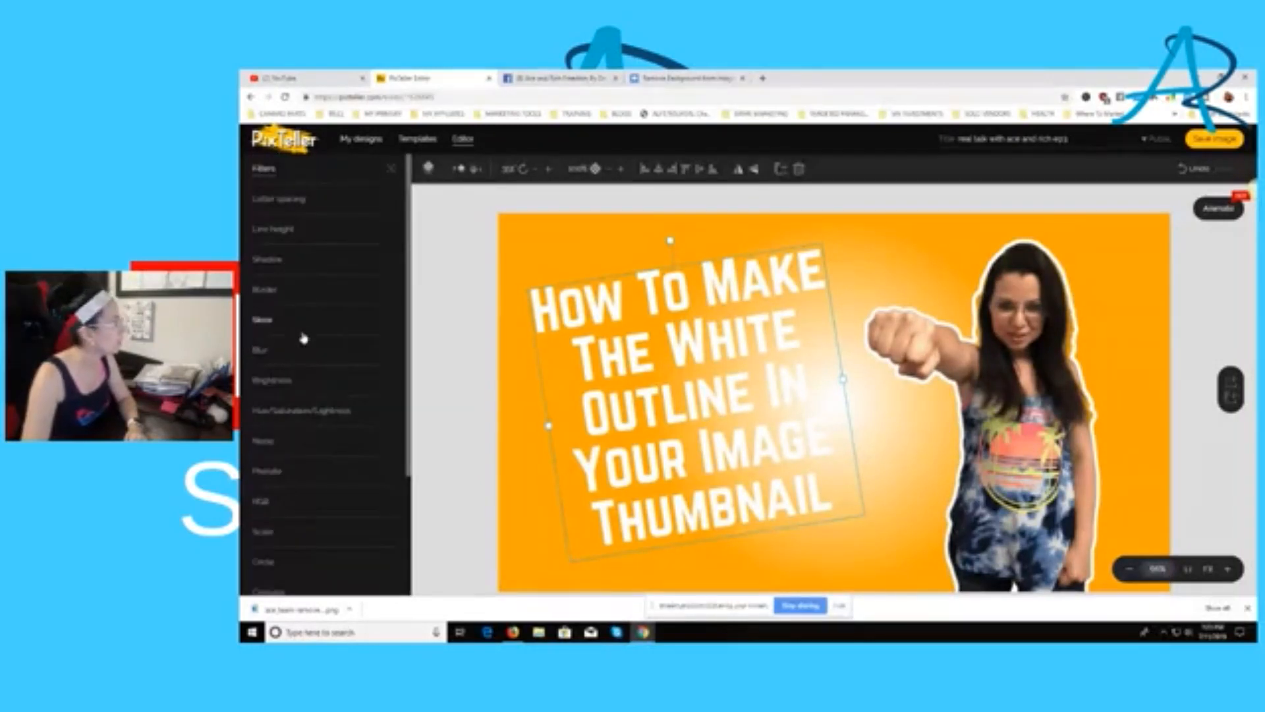
left_click(264, 291)
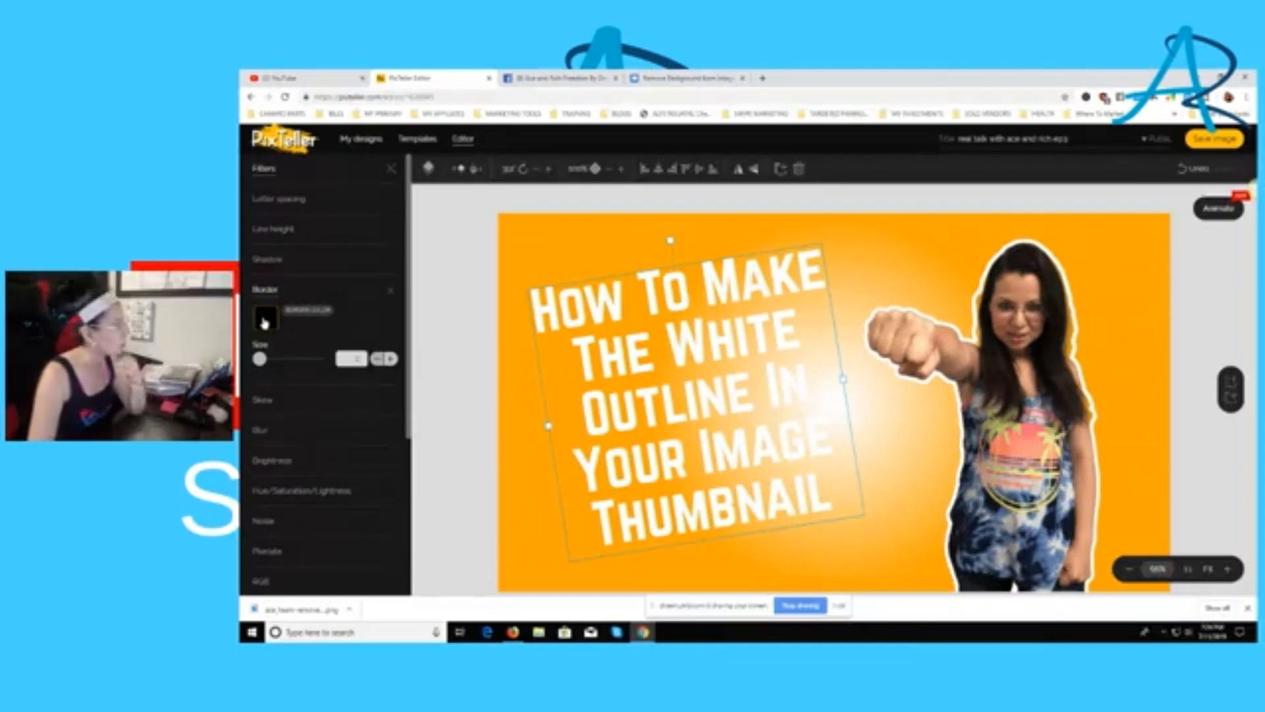
left_click(267, 259)
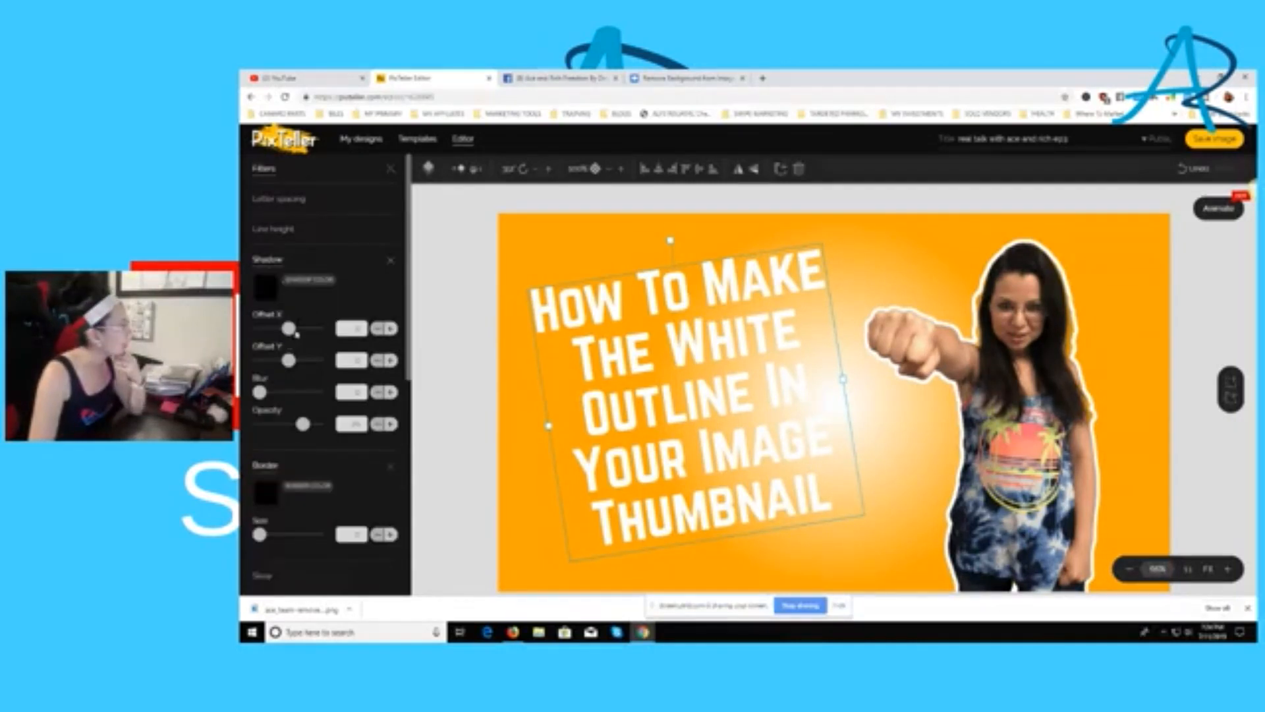
left_click(269, 290)
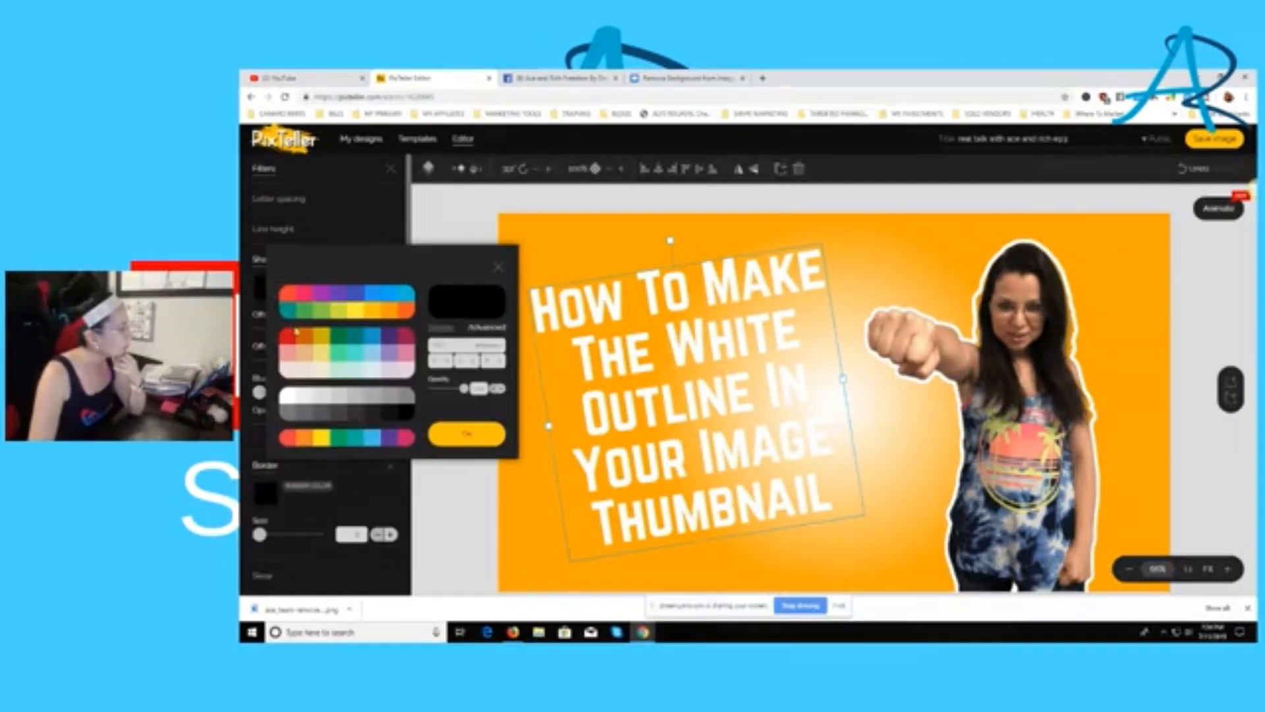
left_click(300, 350)
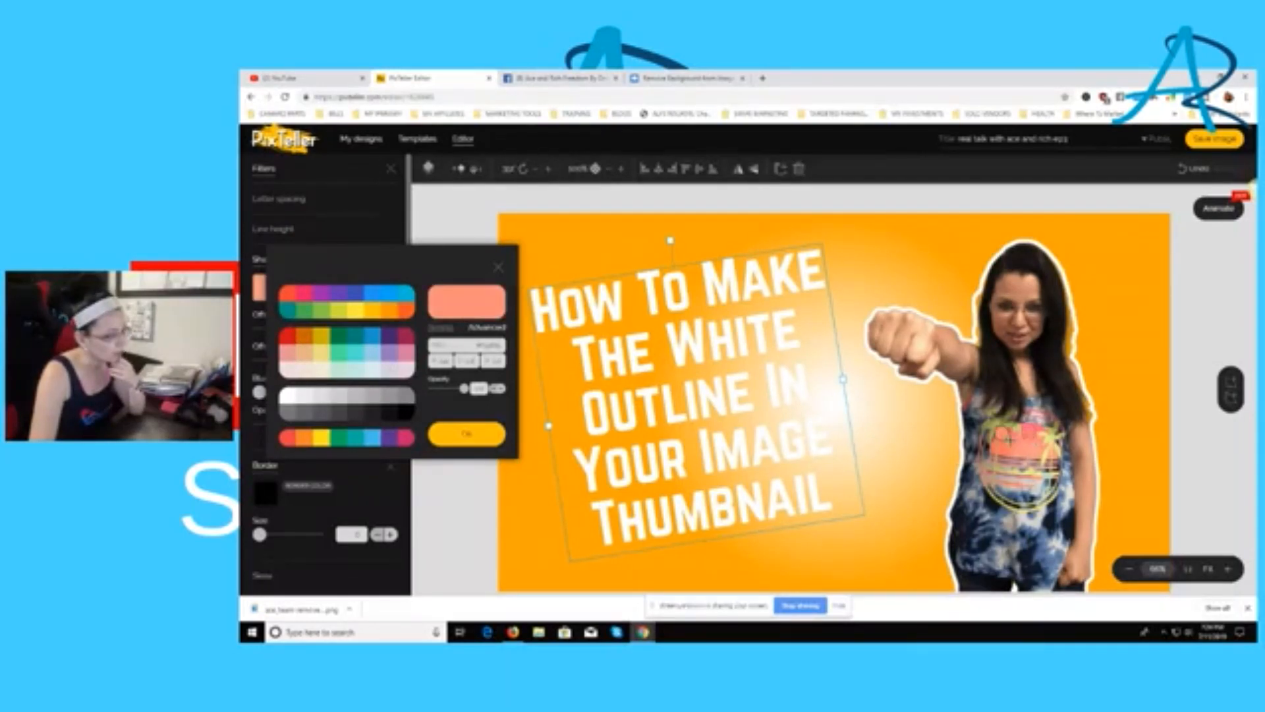
left_click(323, 352)
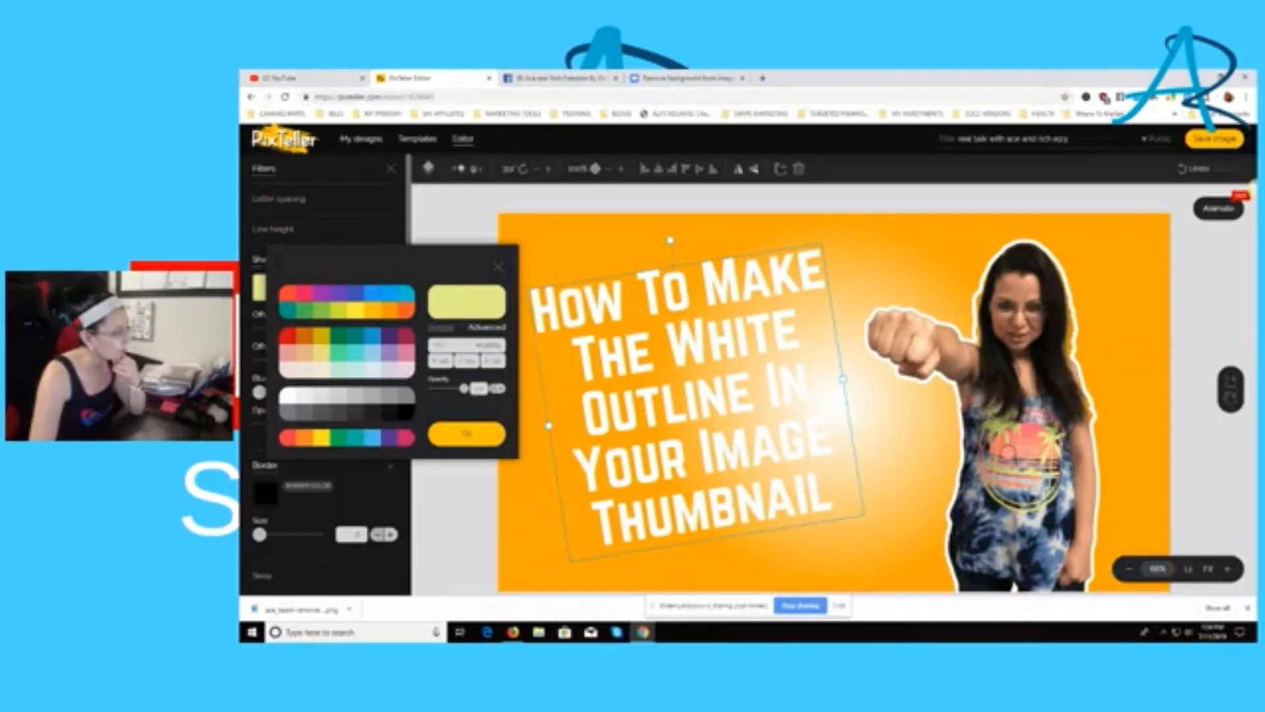
left_click(467, 434)
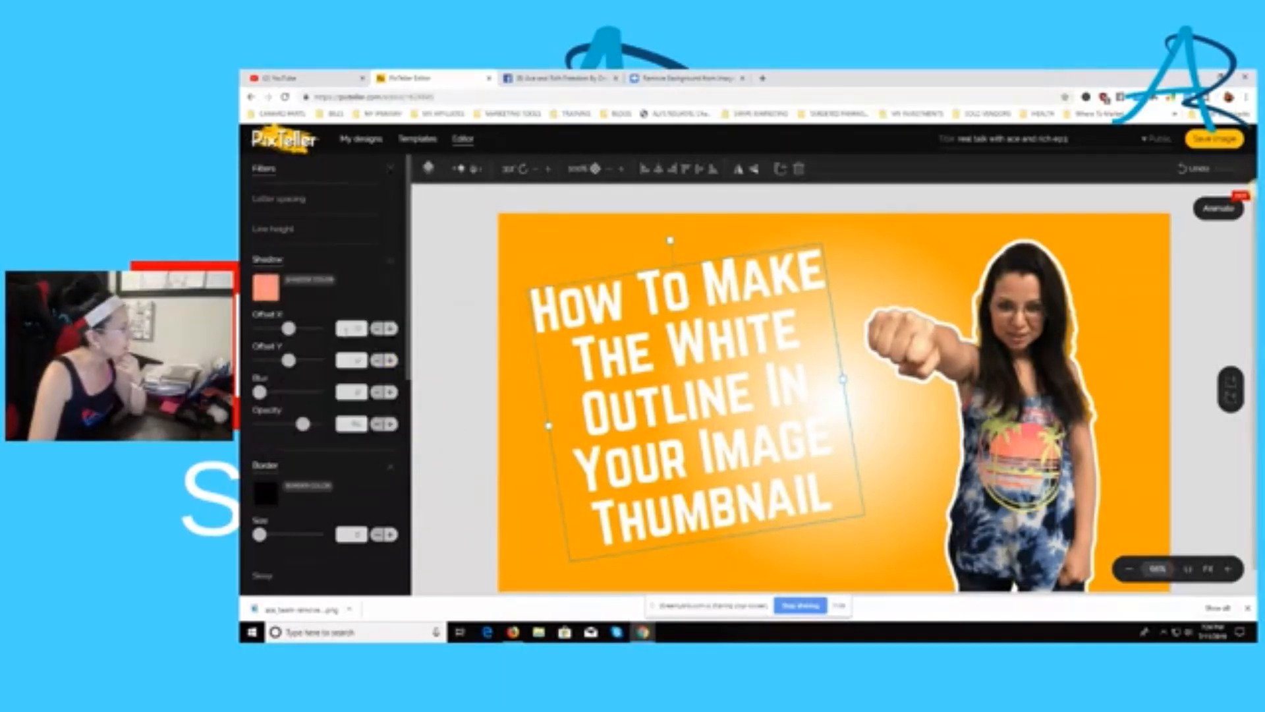
left_click(290, 329)
left_click_drag(291, 333, 295, 335)
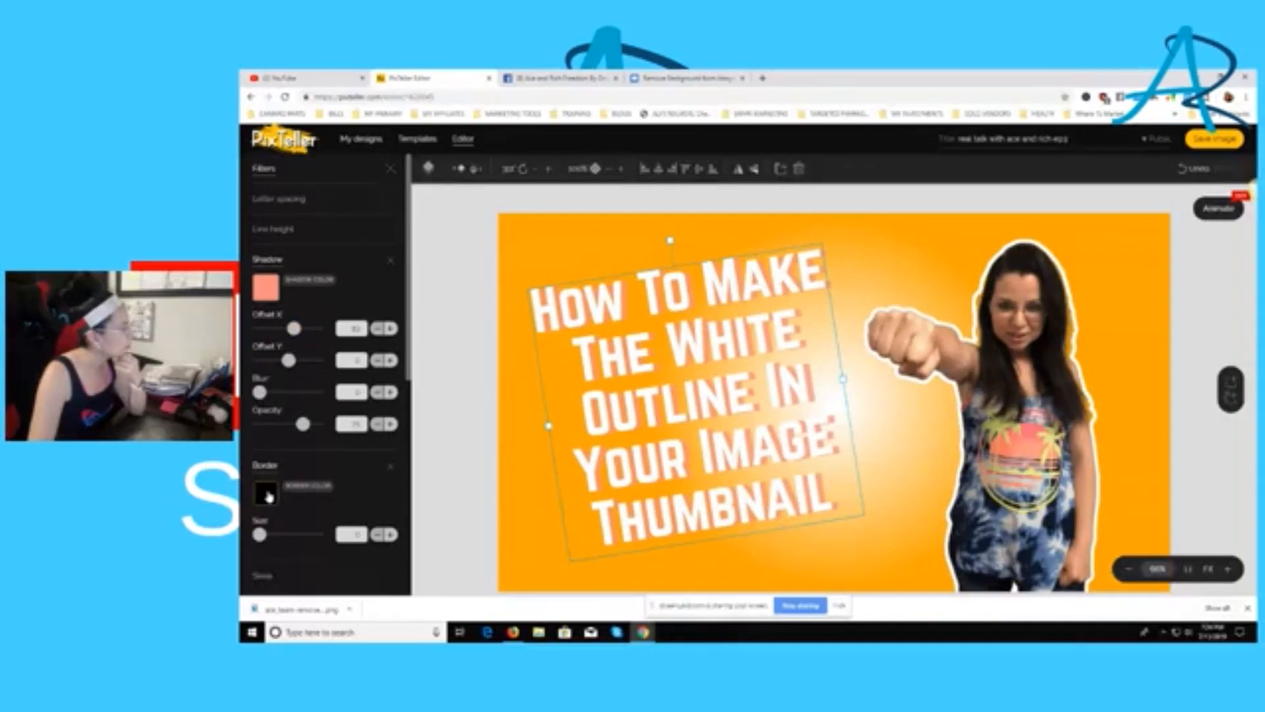
Give the headline text a thick black border
left_click(266, 493)
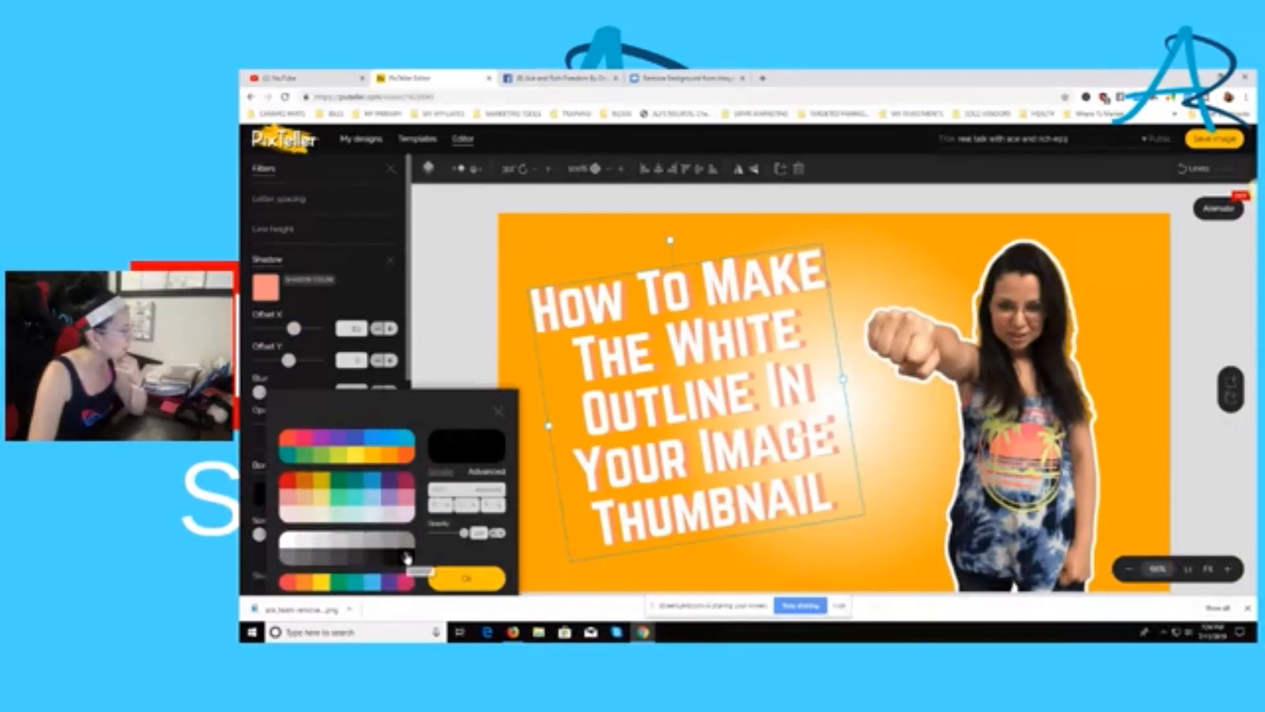
left_click(458, 589)
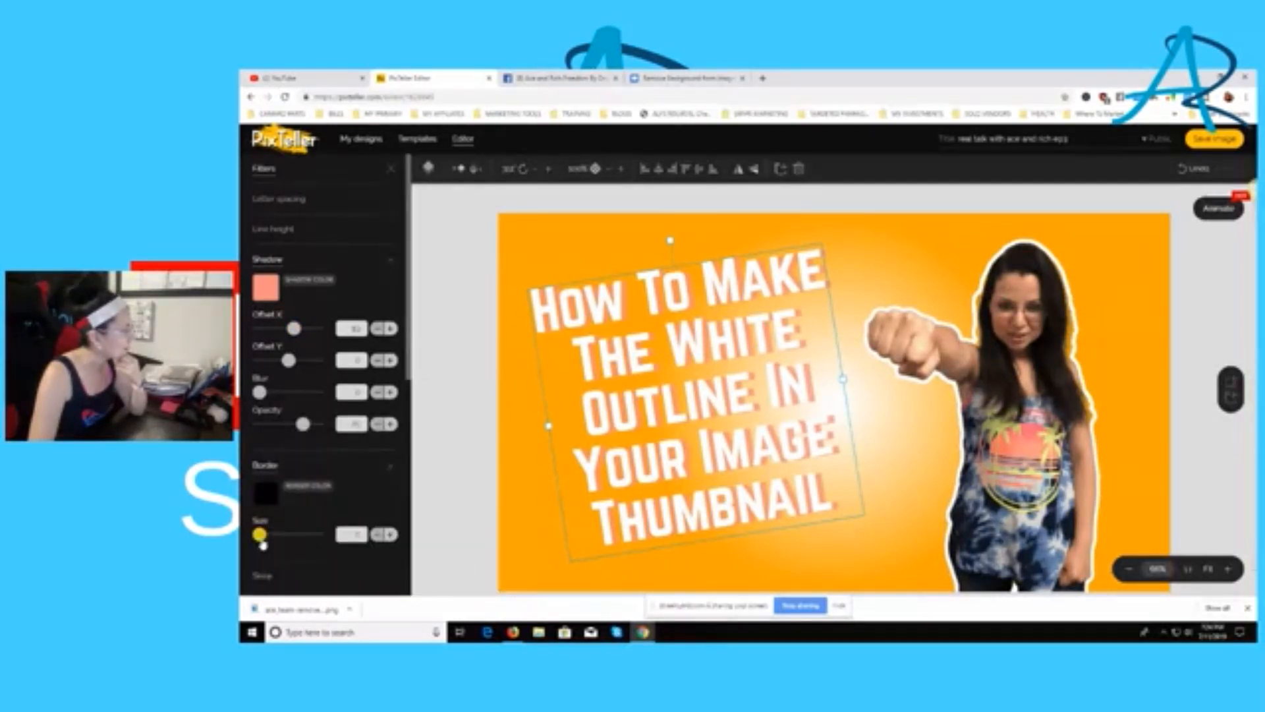
left_click_drag(264, 540, 284, 544)
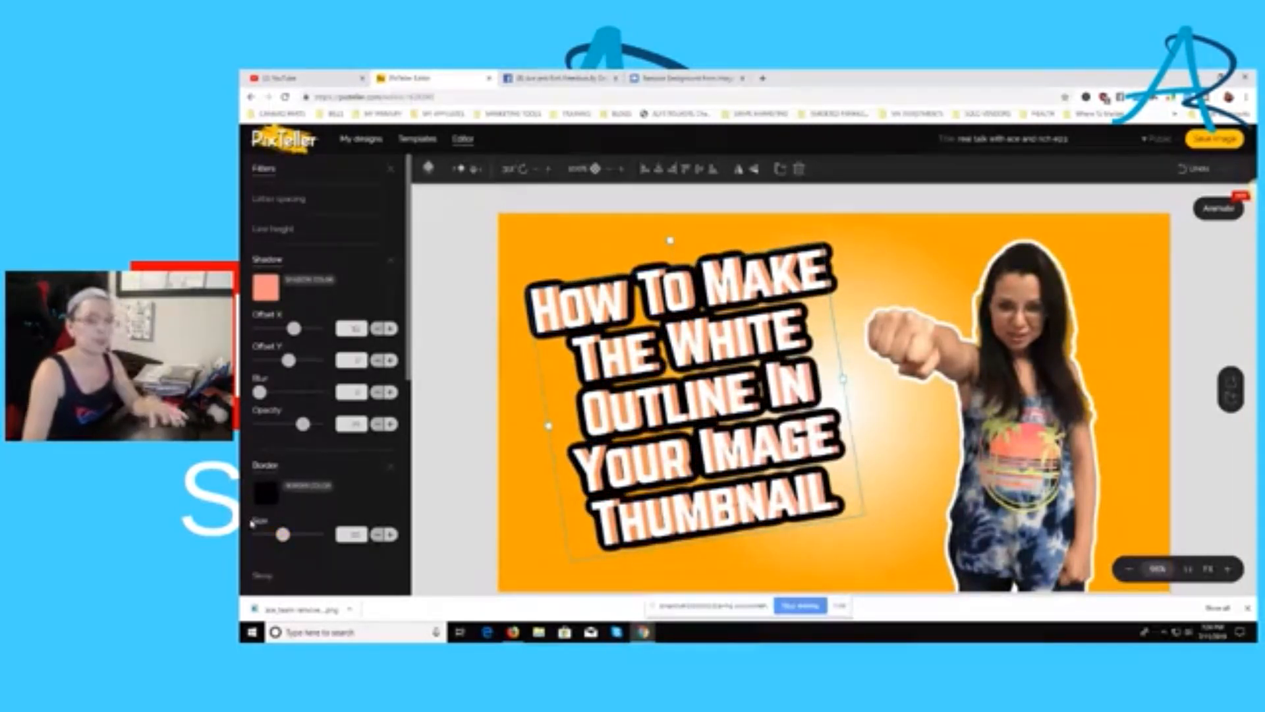